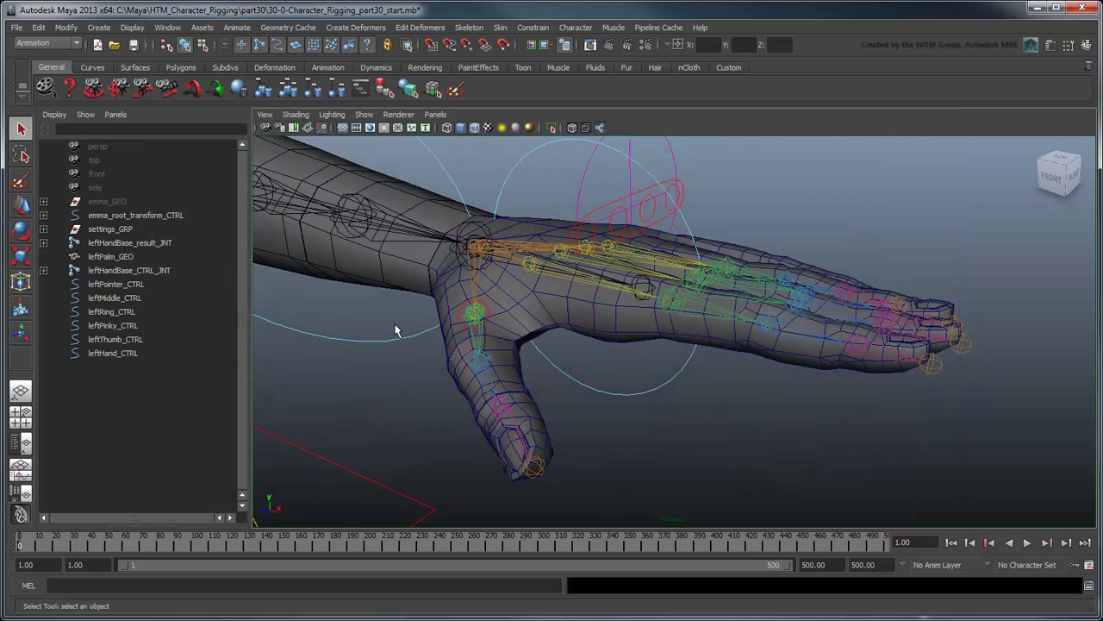
Load leftHandBase_CTRL_JNT as source and leftHandBase_result_JNT as target in the Connection Editor
left_click(167, 27)
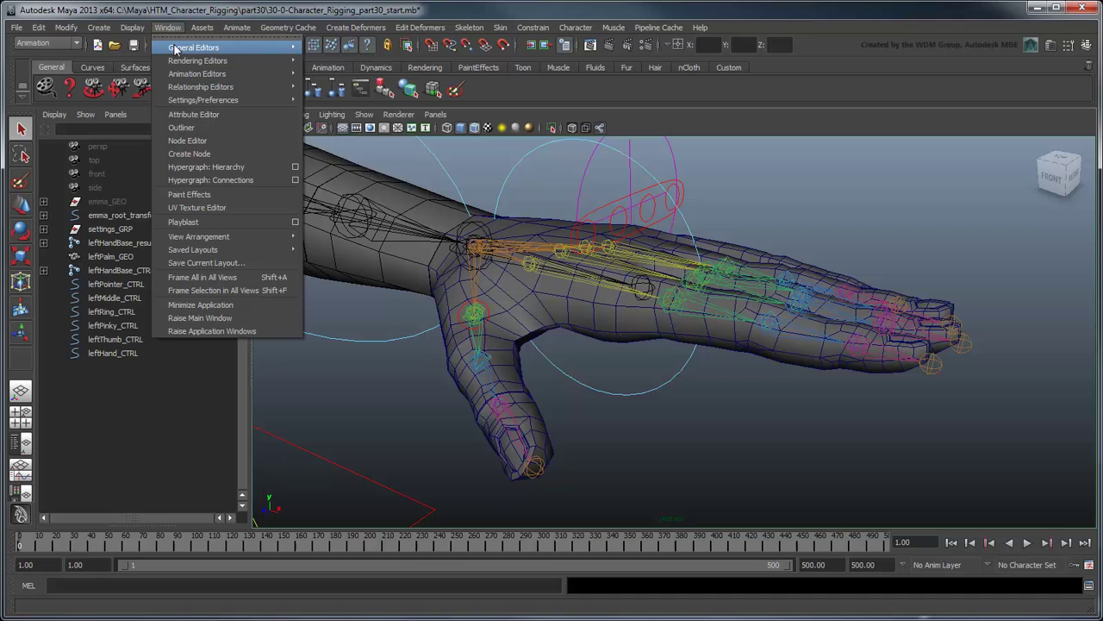
mouse_move(175, 49)
left_click(341, 74)
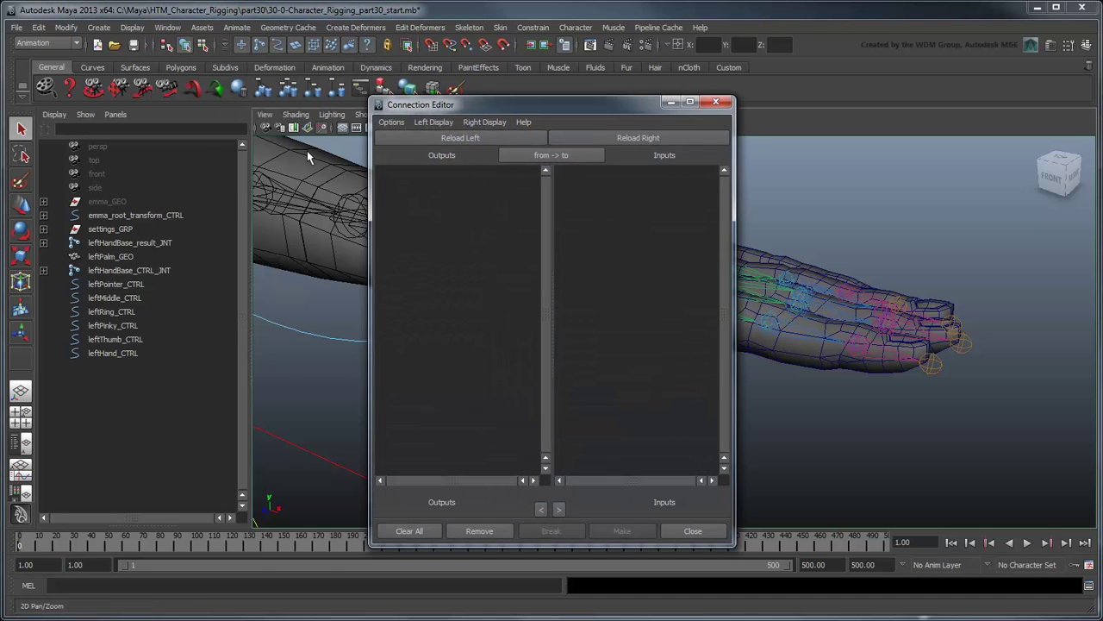
left_click(130, 270)
left_click(427, 139)
left_click(181, 242)
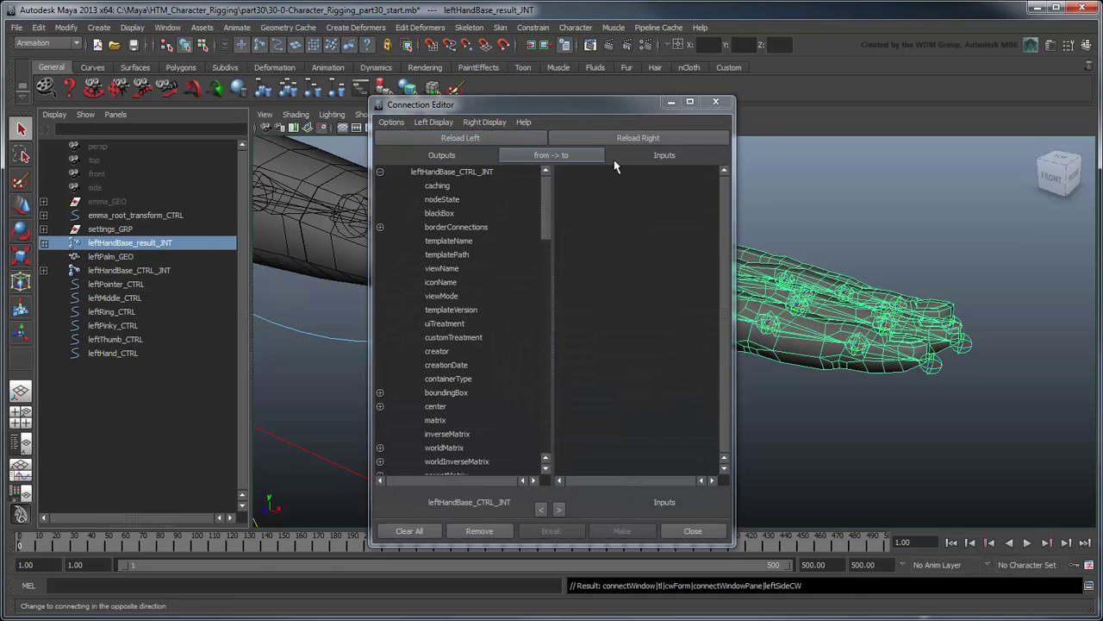
left_click(644, 138)
Connect rotate to rotate and translate to translate between the two joints
scroll(457, 302, "down", 12)
left_click(449, 258)
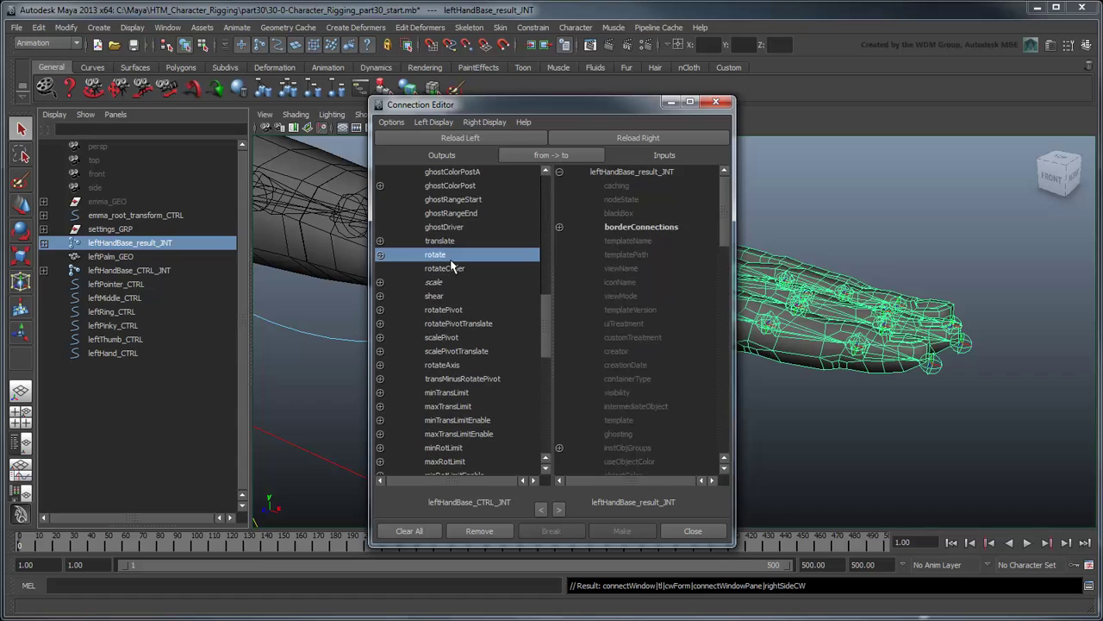
scroll(616, 258, "down", 10)
left_click(615, 255)
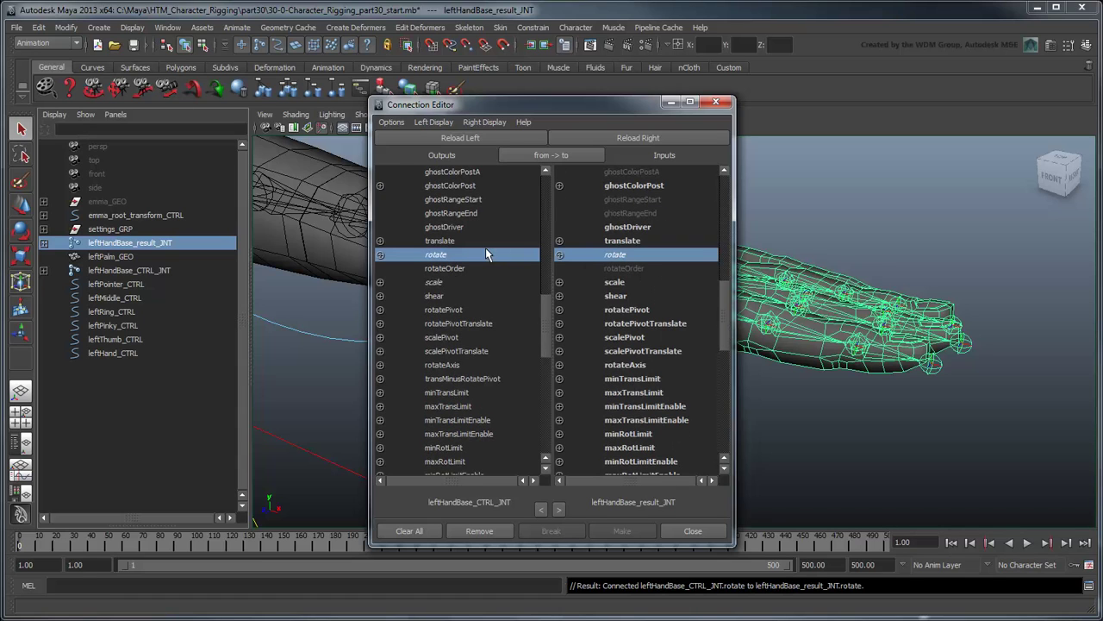
left_click(509, 241)
left_click(624, 242)
left_click(693, 531)
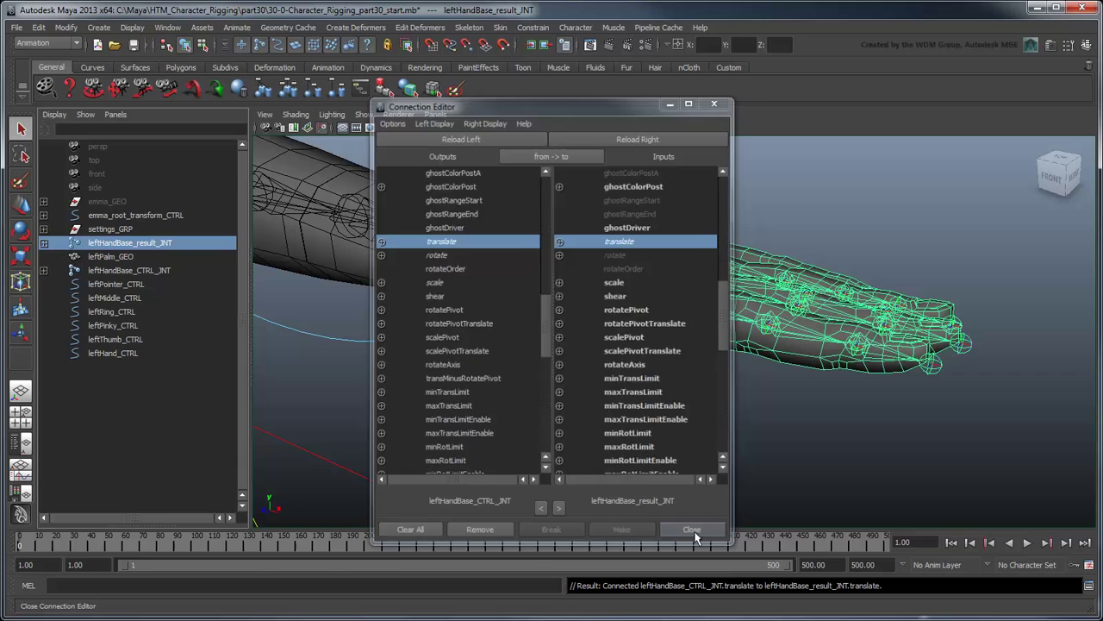
Create three new locators in the empty scene
left_click(617, 471)
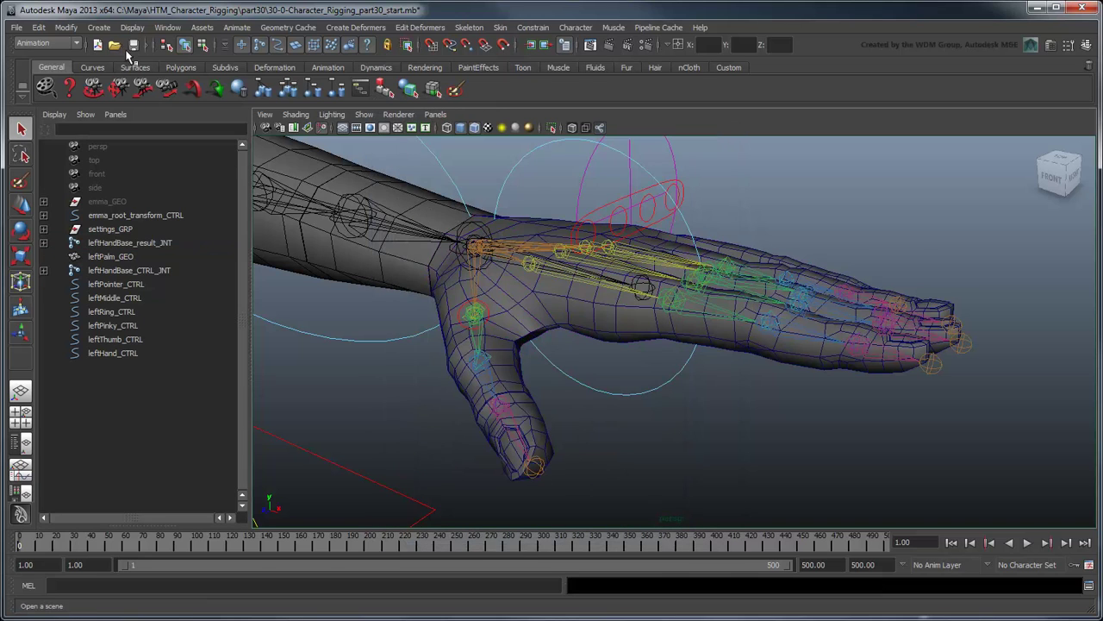
left_click(99, 27)
left_click(114, 262)
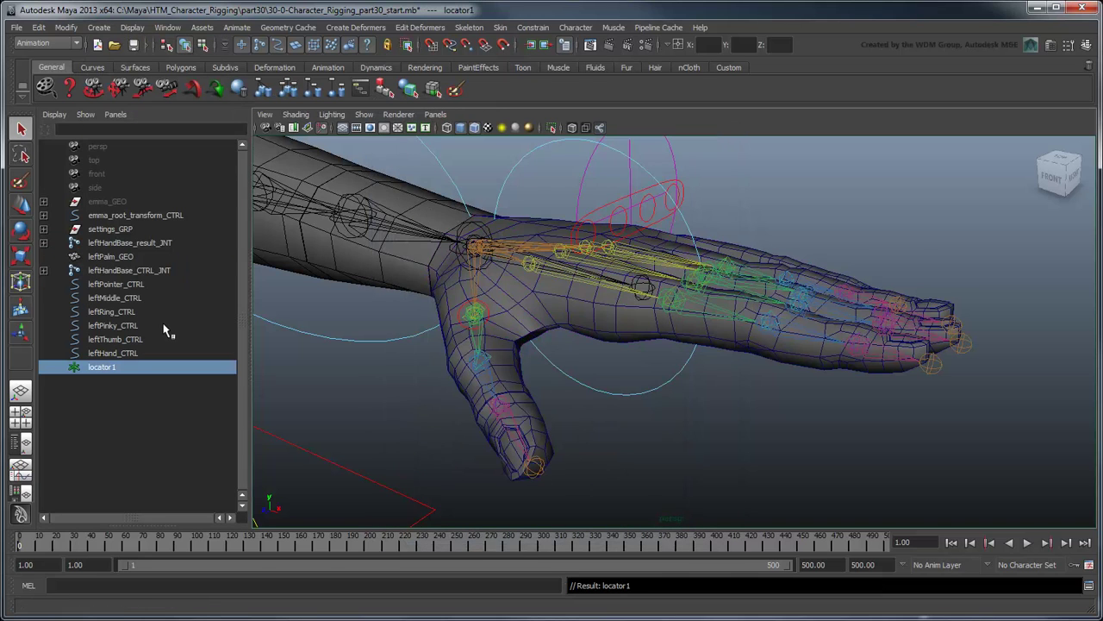
key("g")
key("g")
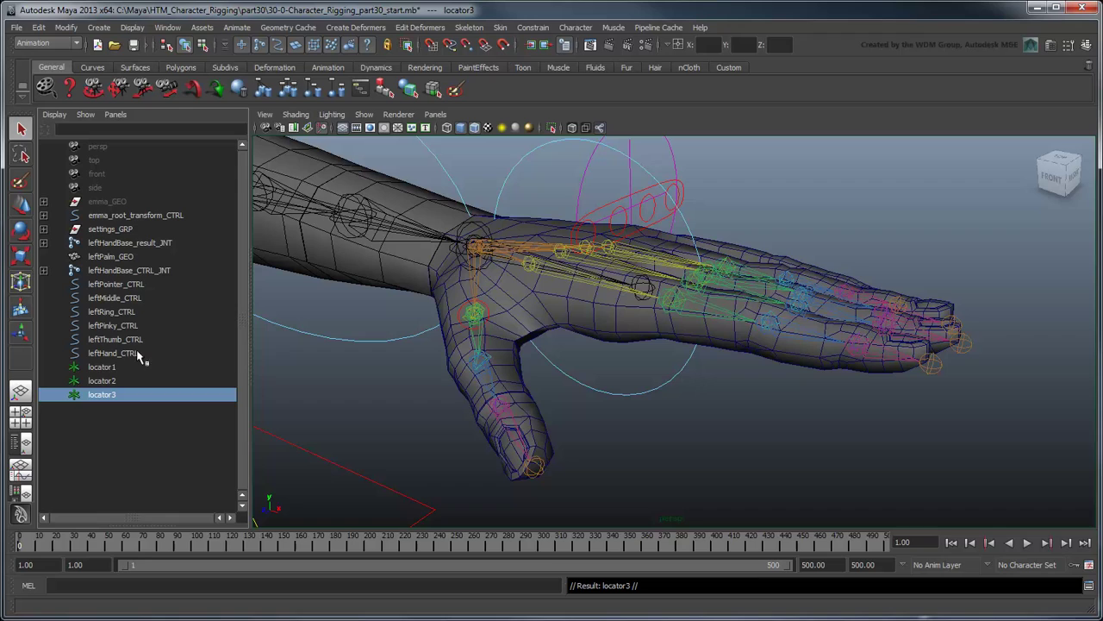
Rename the locators innerPalm_LOC, outerPalm_LOC and middlePalm_LOC
double_click(138, 367)
type("innerPalm_LOC")
key("Return")
double_click(138, 381)
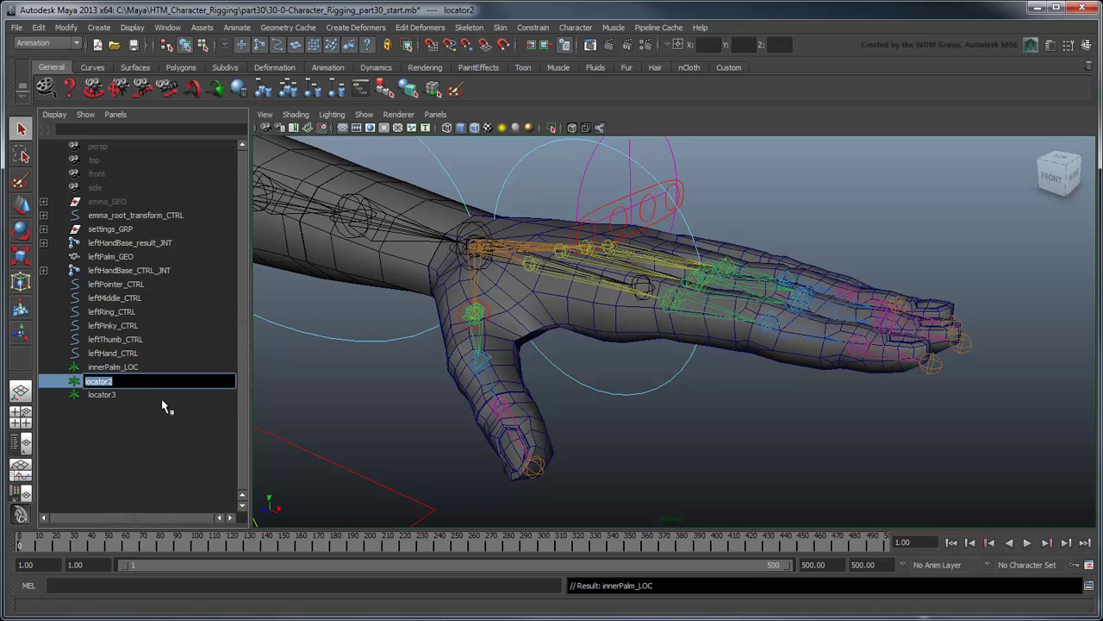
type("outerPalm_LOC")
key("Return")
double_click(133, 394)
type("middlePalm")
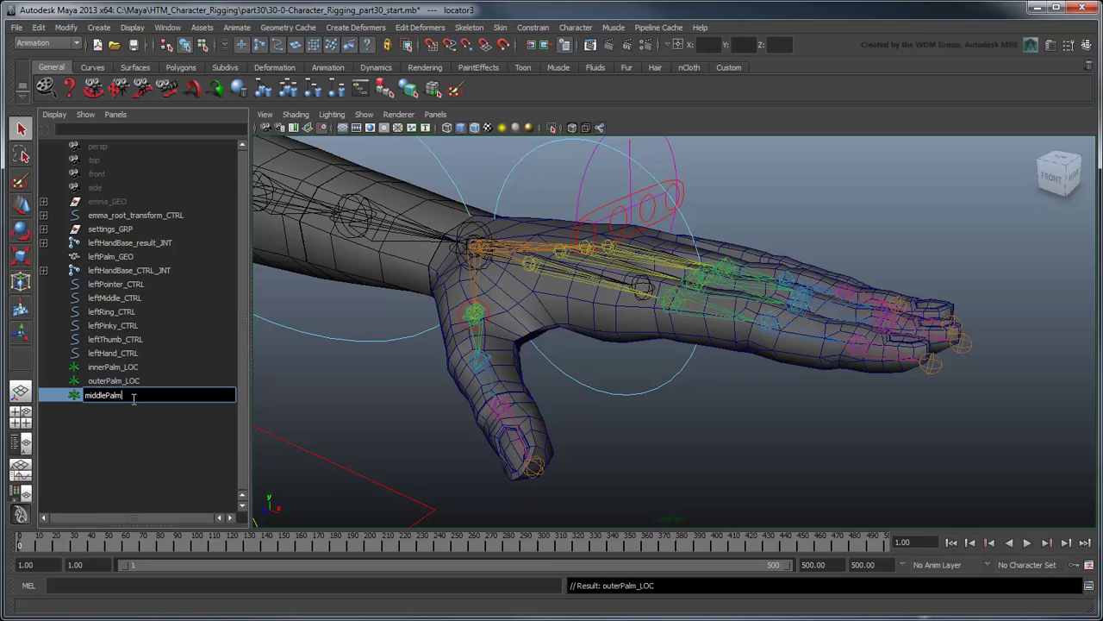
type("_LOC")
key("Return")
Snap innerPalm_LOC to the palm's inner edge and outerPalm_LOC to its outer edge
left_click(129, 367)
left_click_drag(741, 405, 708, 407, "alt")
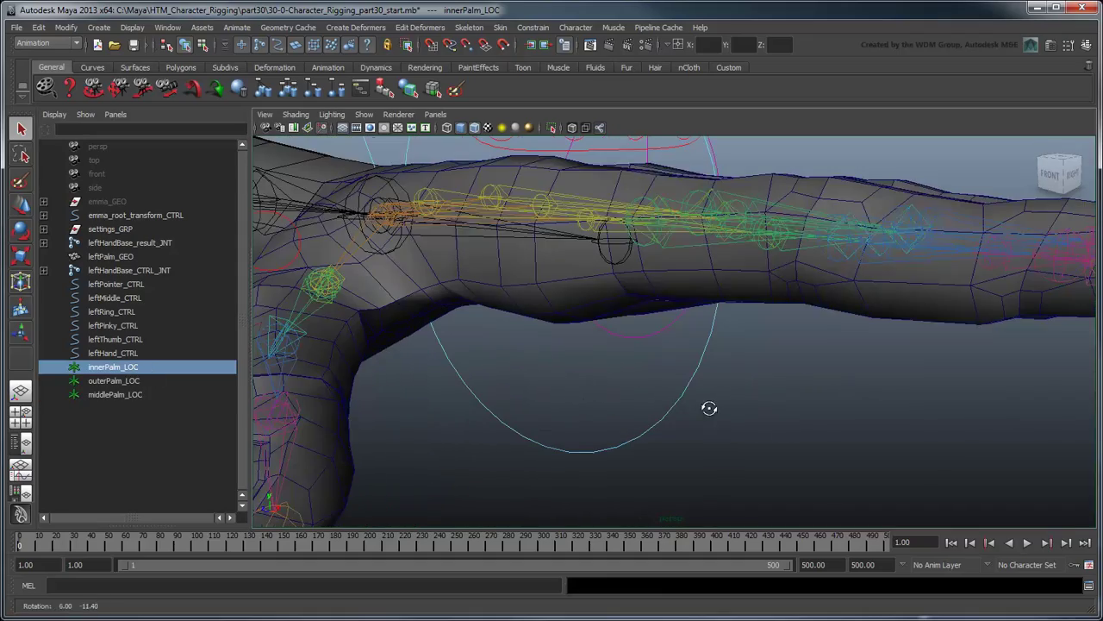
key("w")
middle_click_drag(576, 350, 525, 315)
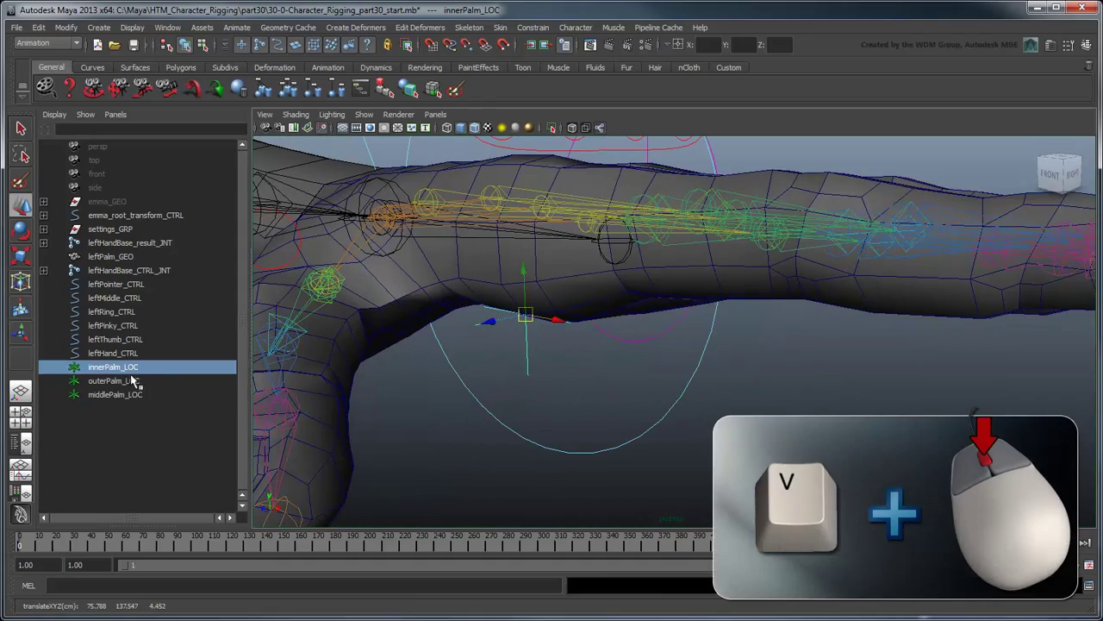
left_click(135, 382)
left_click_drag(603, 380, 806, 320, "alt")
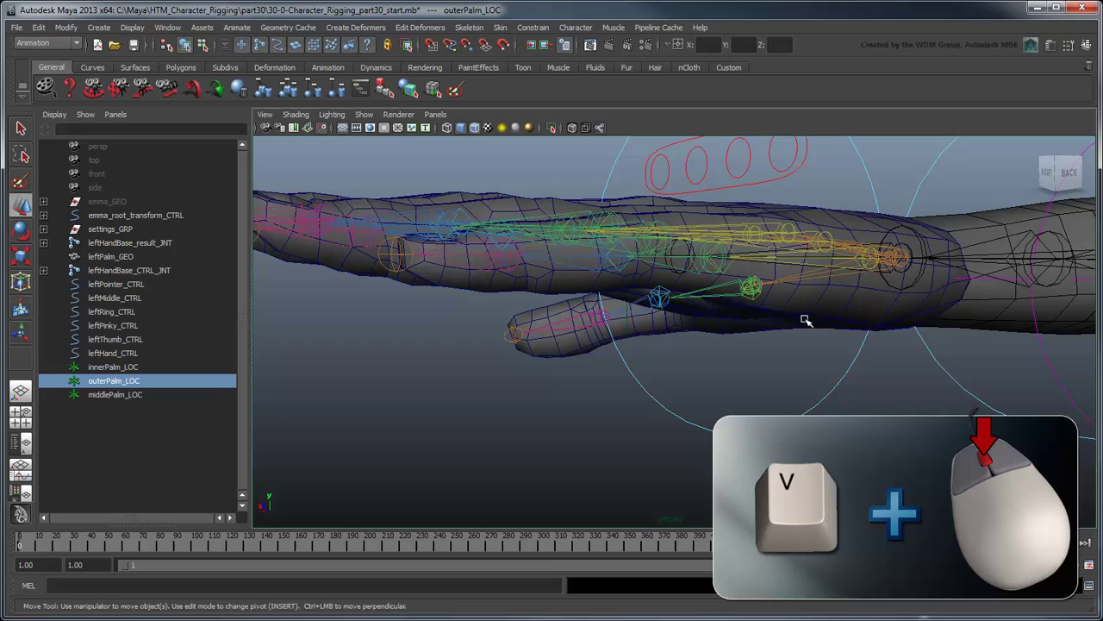
middle_click_drag(795, 310, 814, 317)
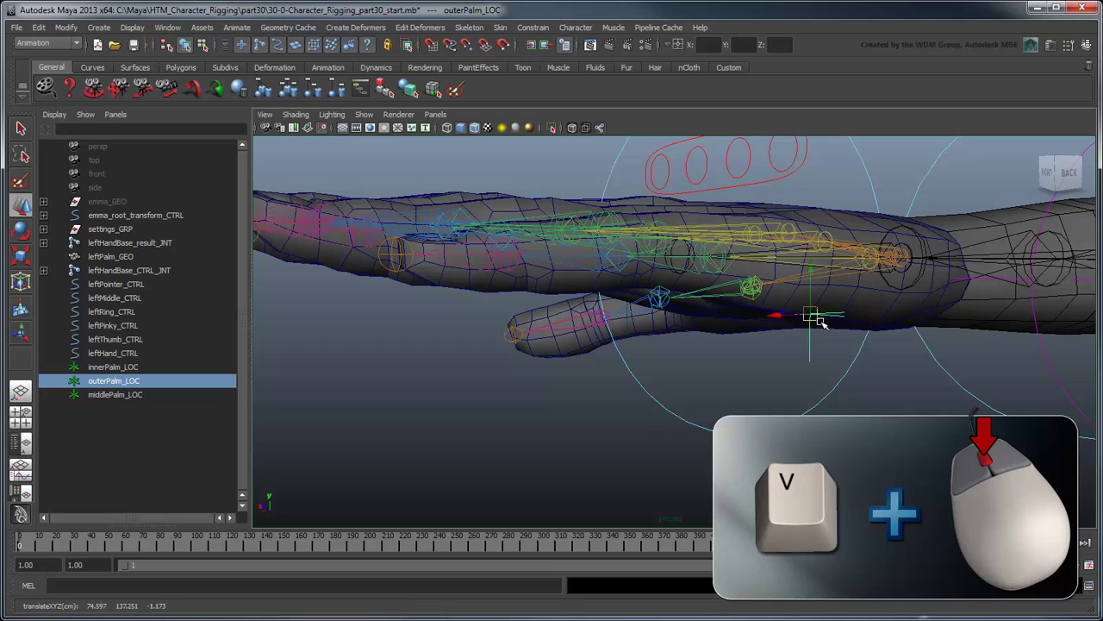
Parent middlePalm_LOC under outerPalm_LOC
left_click(193, 396)
left_click_drag(561, 362, 636, 284, "alt")
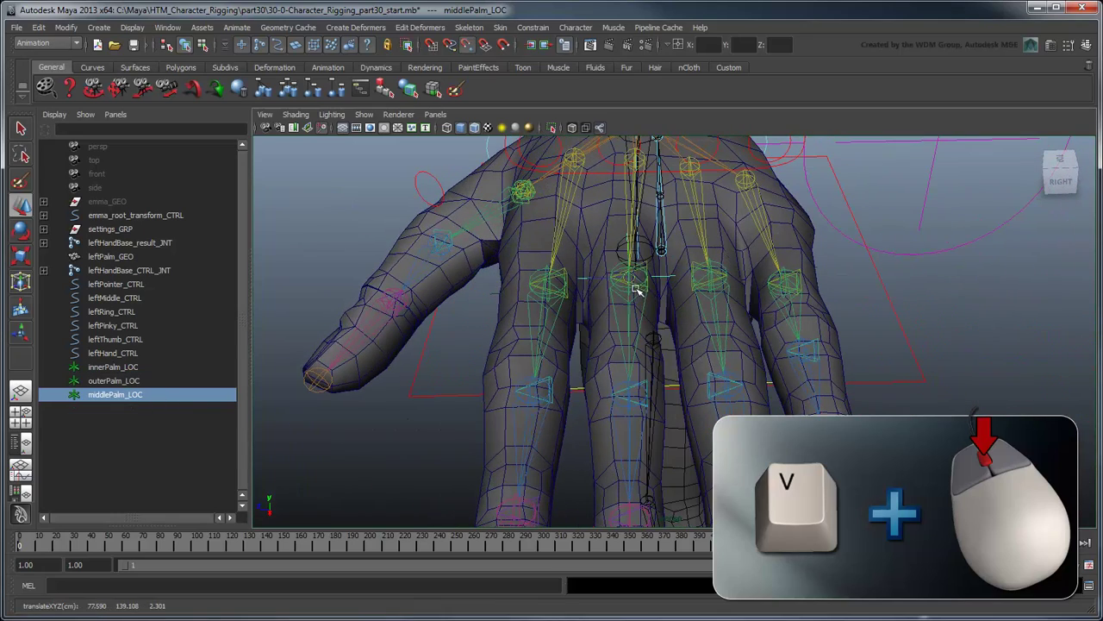
left_click_drag(616, 322, 638, 350, "alt")
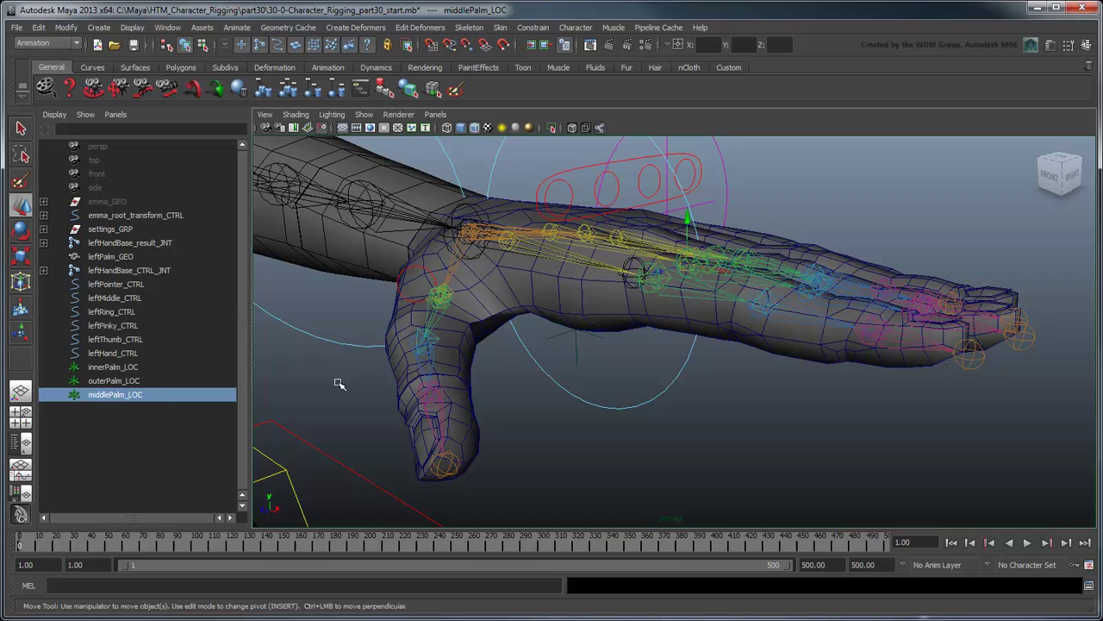
middle_click_drag(160, 396, 49, 369)
Parent outerPalm_LOC under innerPalm_LOC and duplicate leftHandBase_result_JNT without its finger joints
left_click(155, 384)
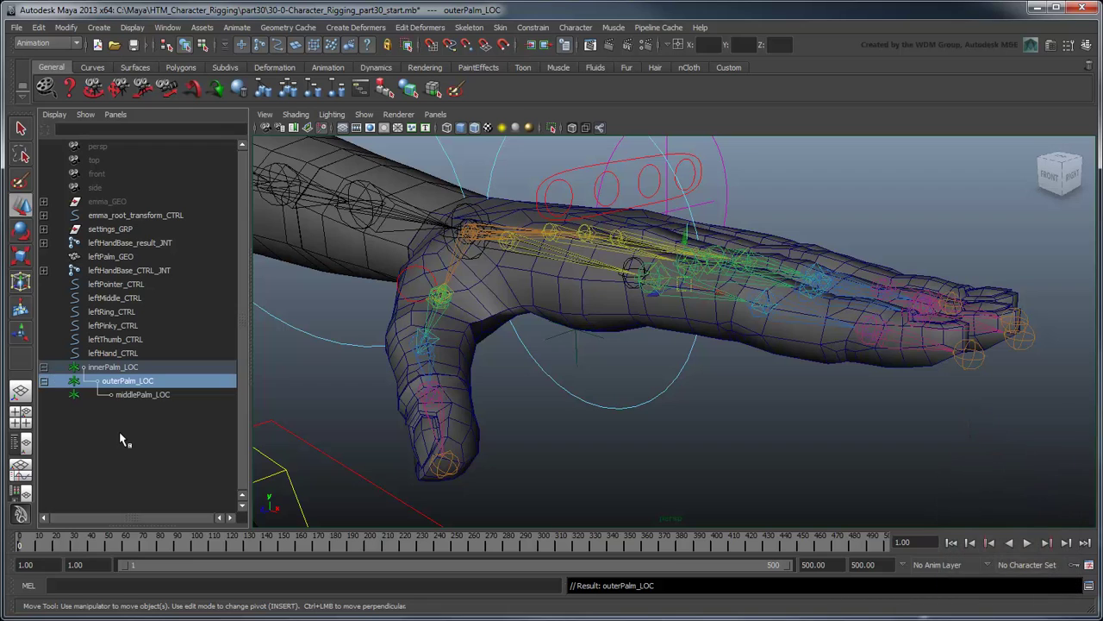
left_click(121, 440)
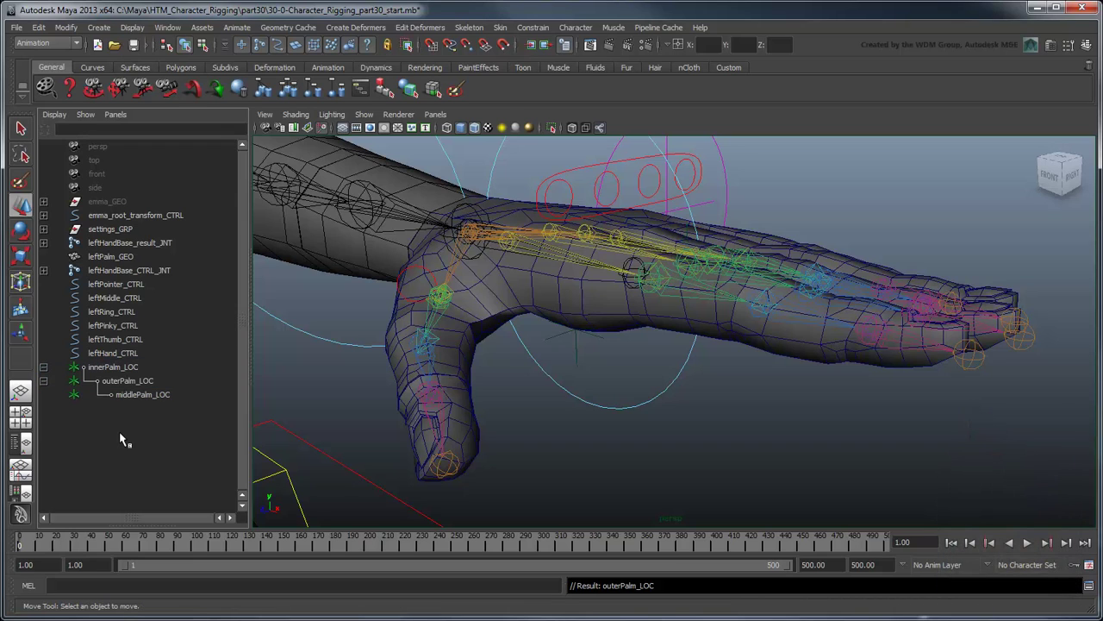
left_click(144, 248)
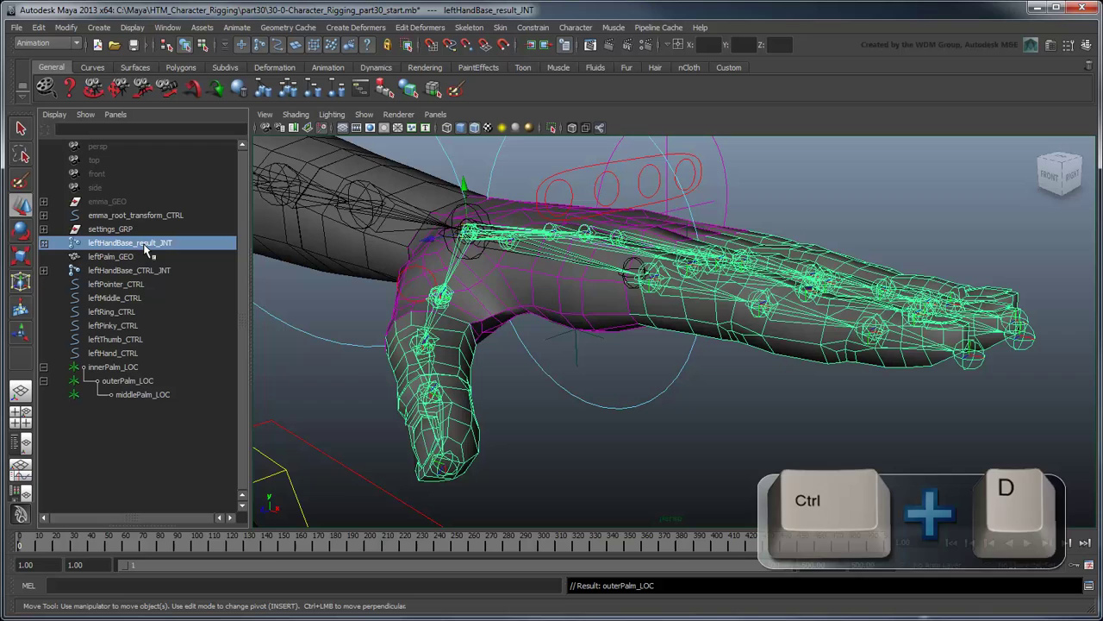
key("ctrl+d")
left_click(44, 408)
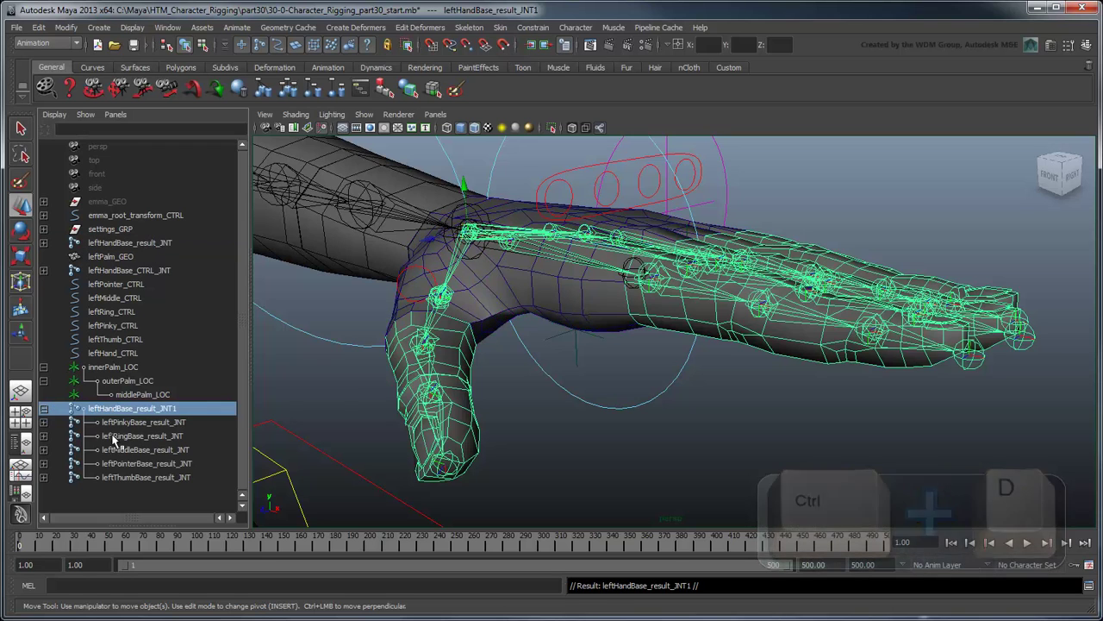
left_click(145, 423)
left_click(151, 479, "shift")
key("Delete")
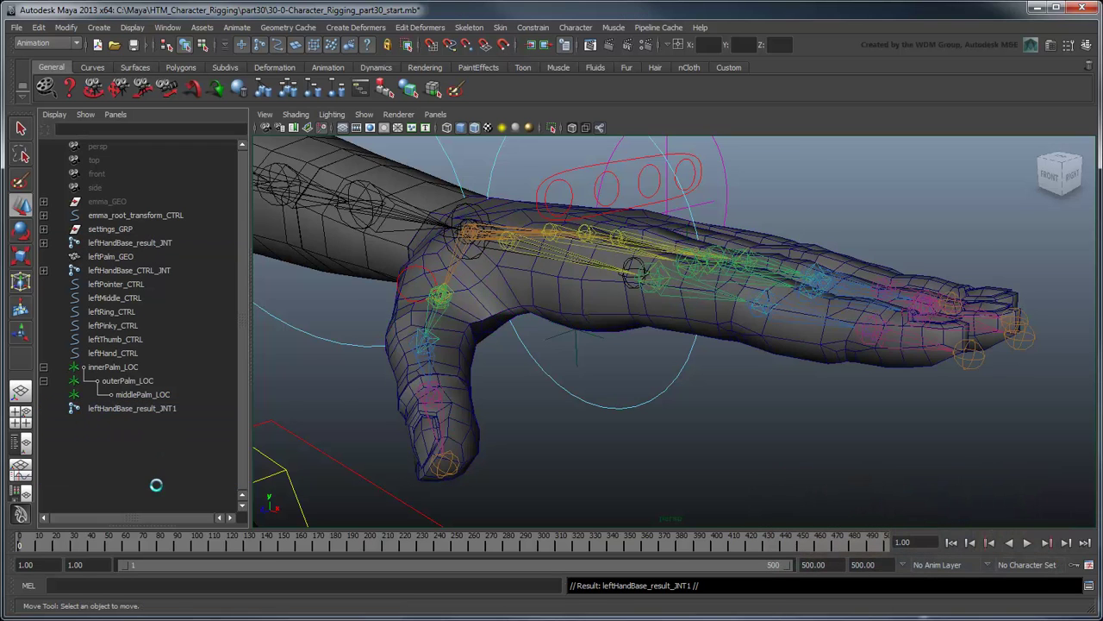
Rename the duplicate leftHand_baseConst_JNT and parent it under middlePalm_LOC
double_click(155, 408)
left_click_drag(173, 409, 118, 419)
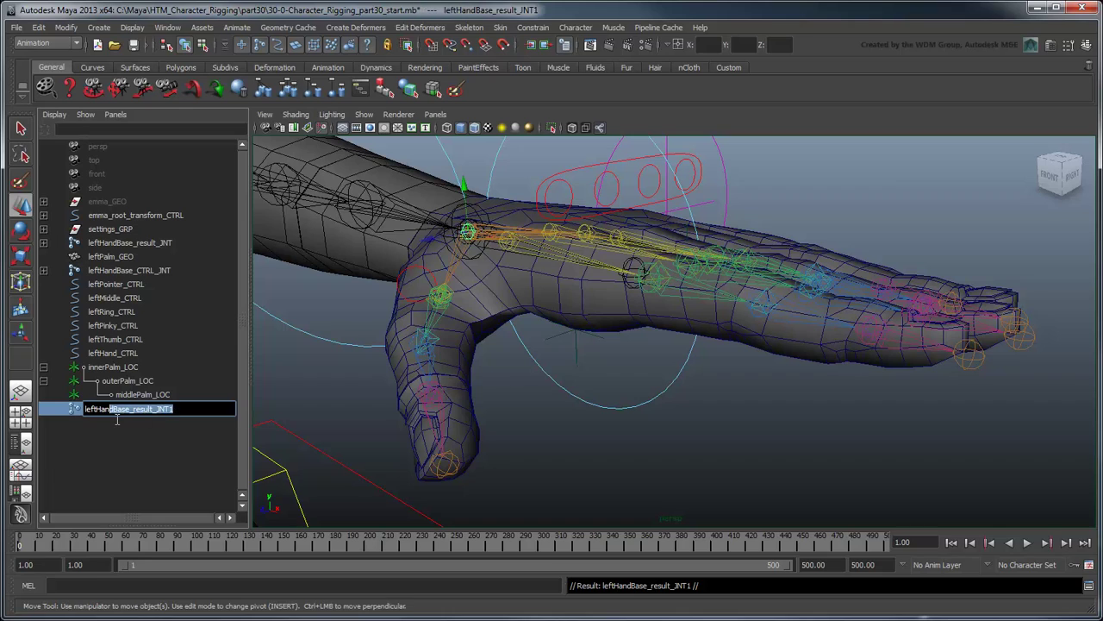
key("BackSpace")
type("_baseConst_JNT")
key("Return")
mouse_move(182, 411)
middle_mouse_down()
mouse_move(190, 444)
mouse_move(180, 401)
middle_mouse_up()
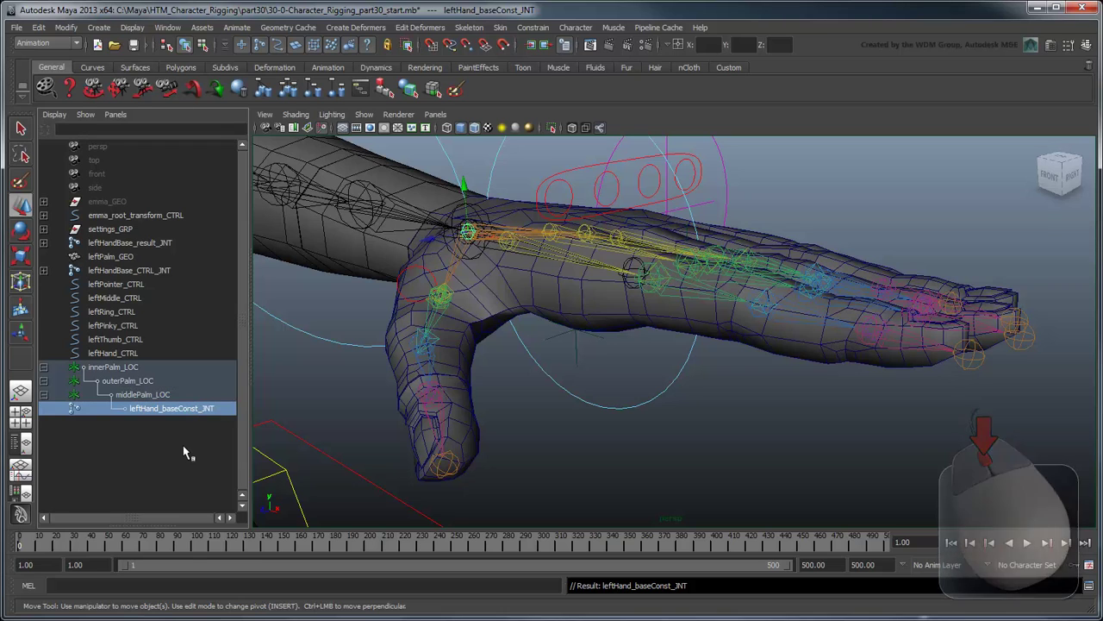
Parent-constrain leftHandBase_CTRL_JNT to leftHand_baseConst_JNT
key("q")
left_click(162, 269, "ctrl")
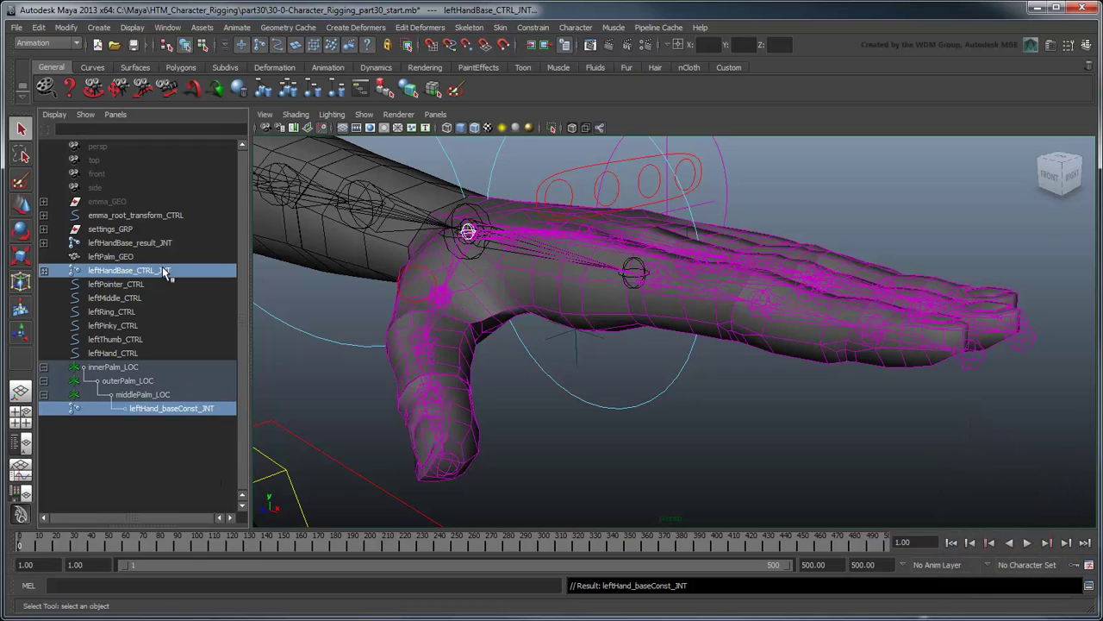
left_click(532, 27)
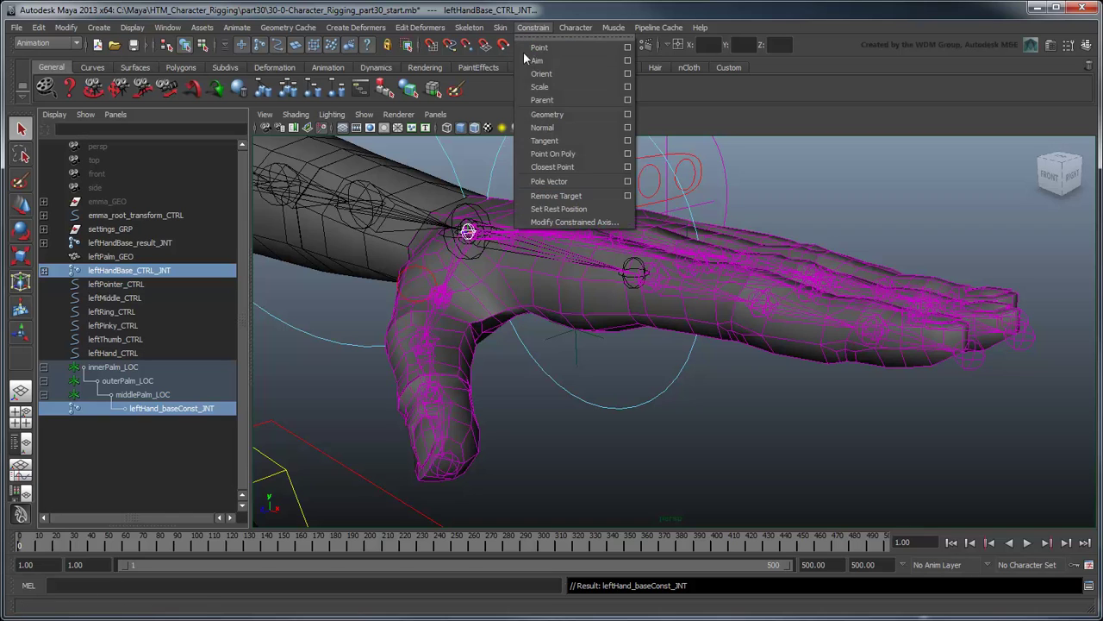
left_click(543, 104)
Test-rotate middlePalm_LOC to check the hand follows, then undo the rotation
left_click(142, 394)
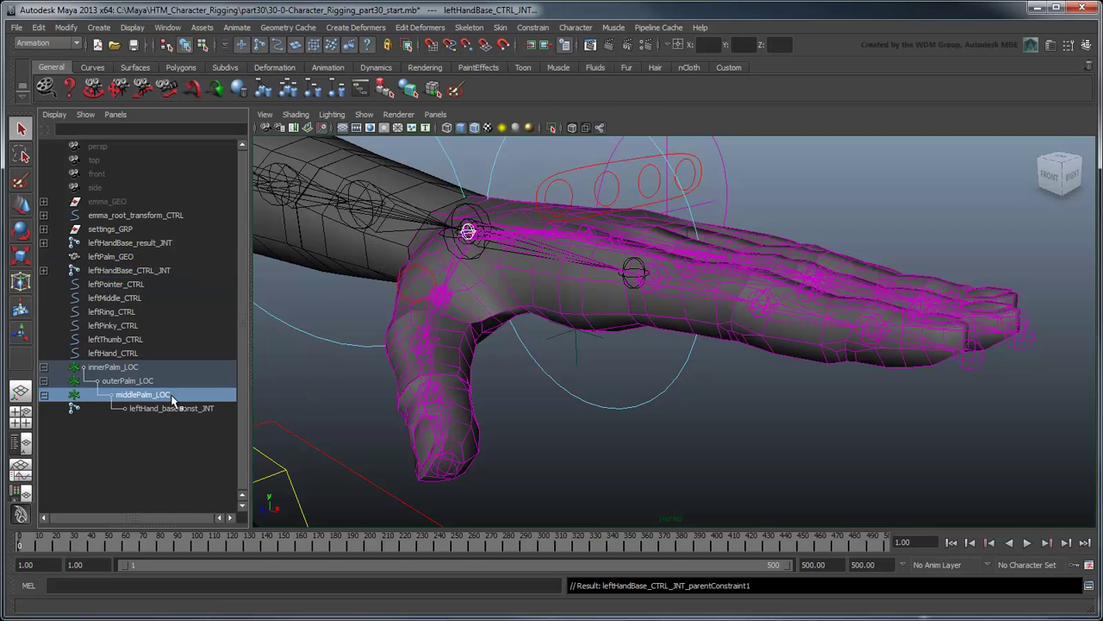
key("f")
key("e")
left_click_drag(715, 255, 736, 313)
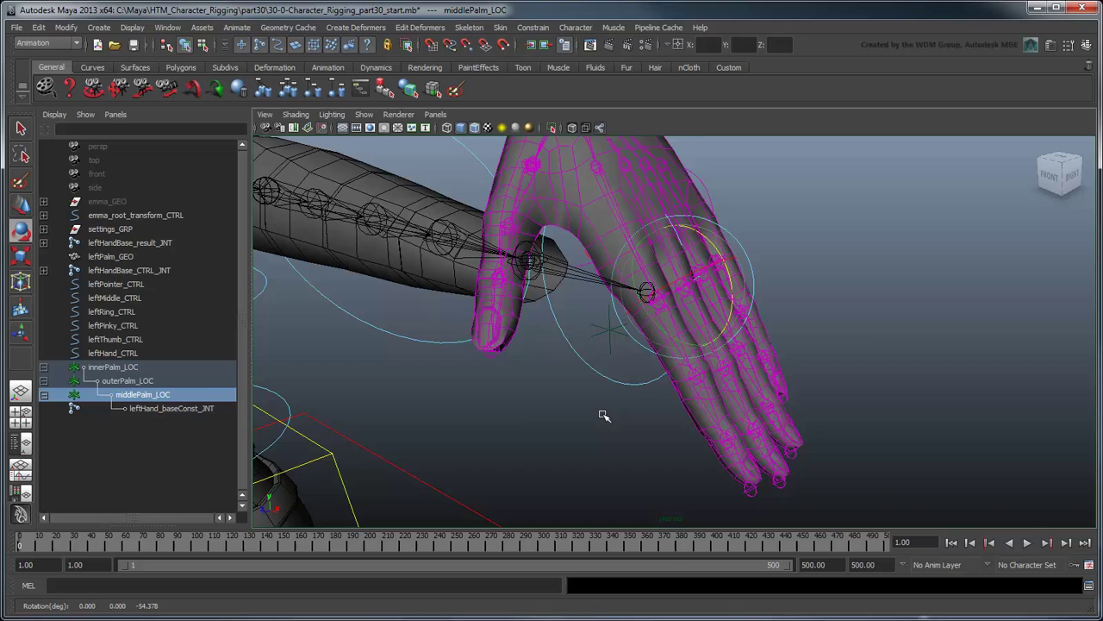
key("ctrl+z")
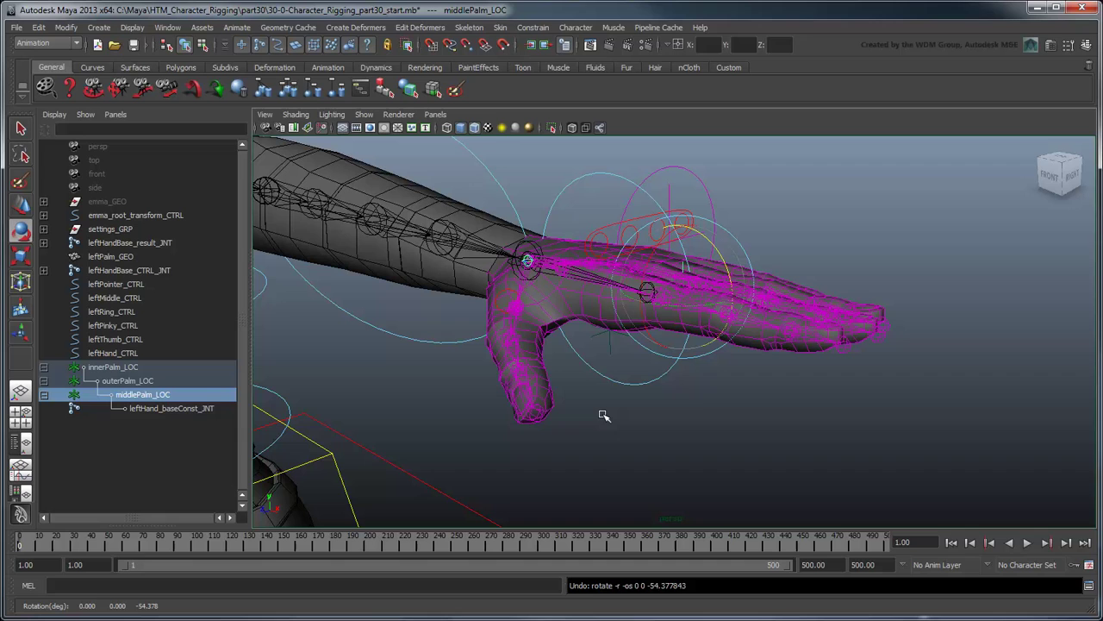
Duplicate the pointer finger joint chain under leftHandBase_CTRL_JNT
left_click(43, 270)
left_click(166, 340)
key("ctrl+d")
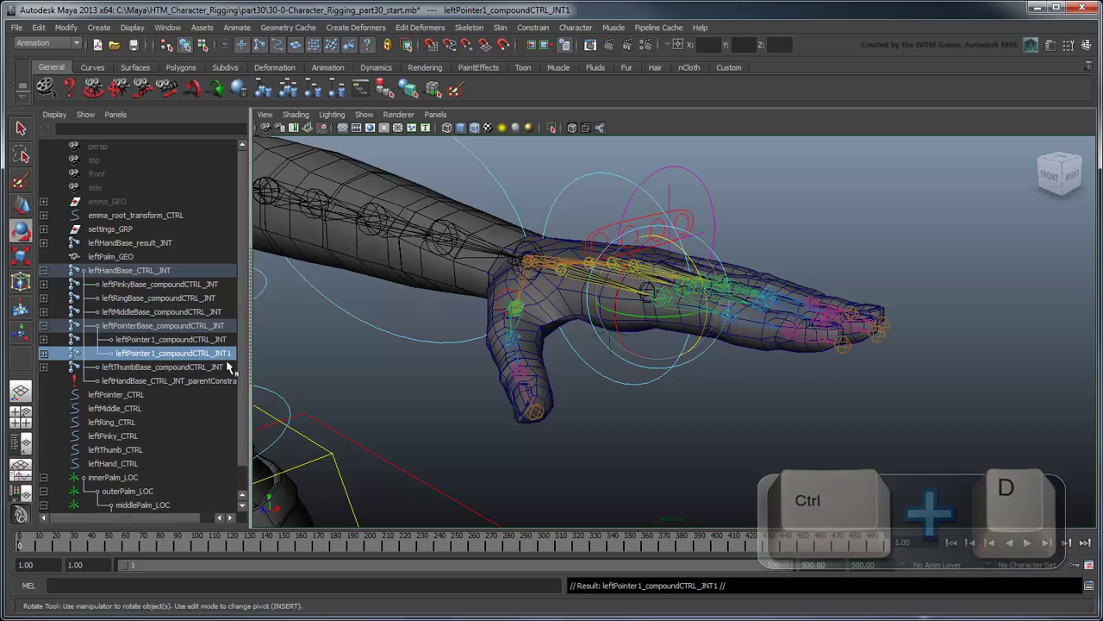
left_click(44, 353)
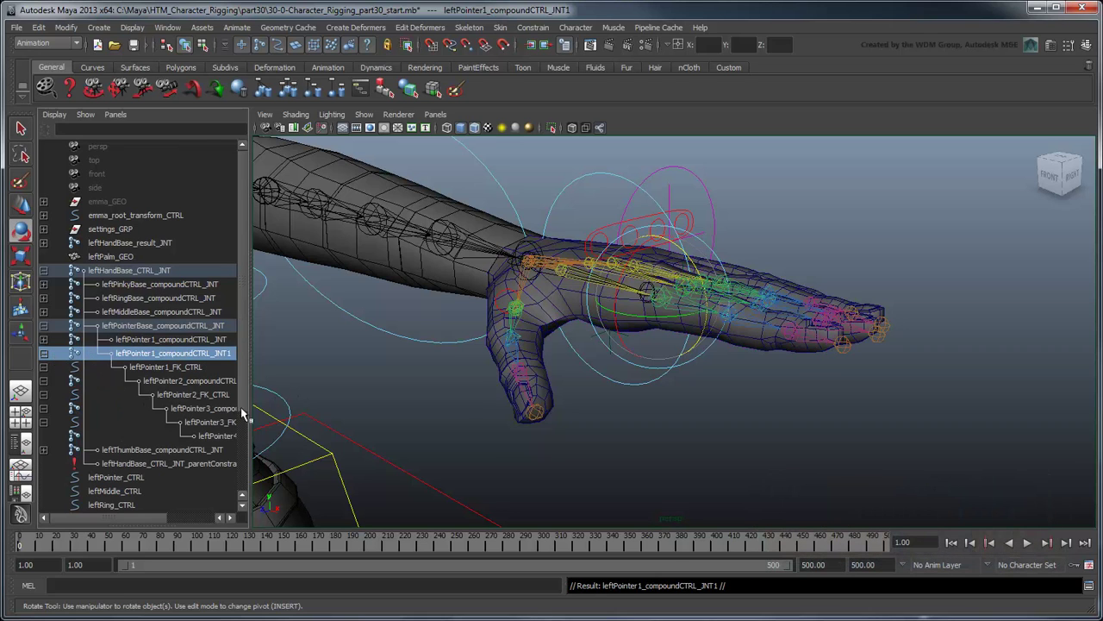
left_click_drag(250, 405, 330, 403)
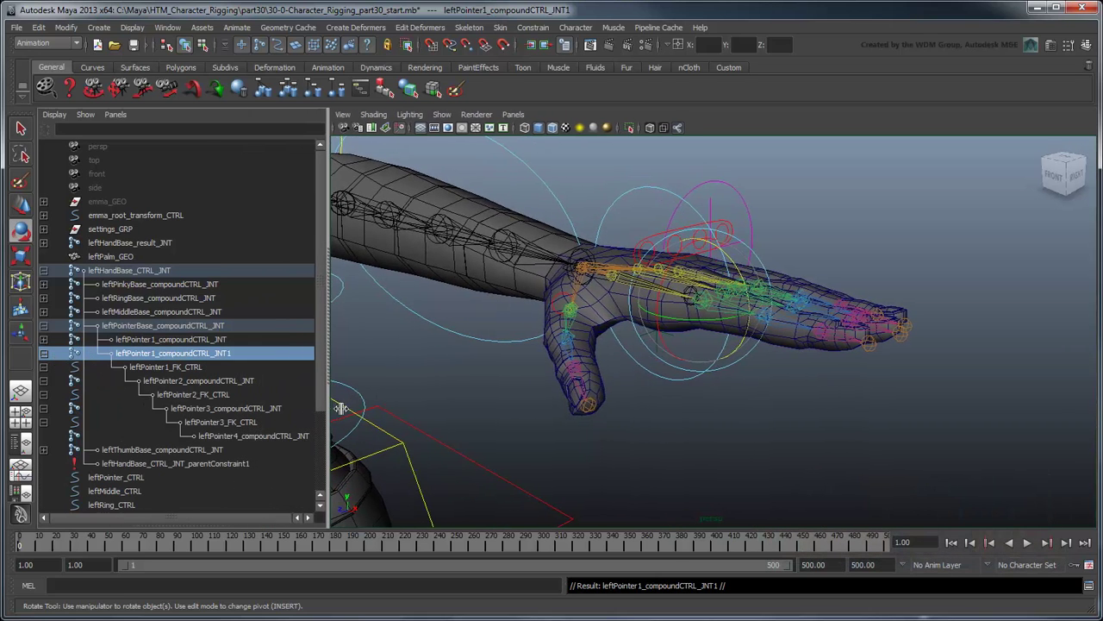
Reparent leftPointer4 under leftPointer1_compoundCTRL_JNT1 and delete the leftPointer1_FK_CTRL branch
left_click(285, 437)
middle_click_drag(285, 439, 215, 358)
left_click(200, 366)
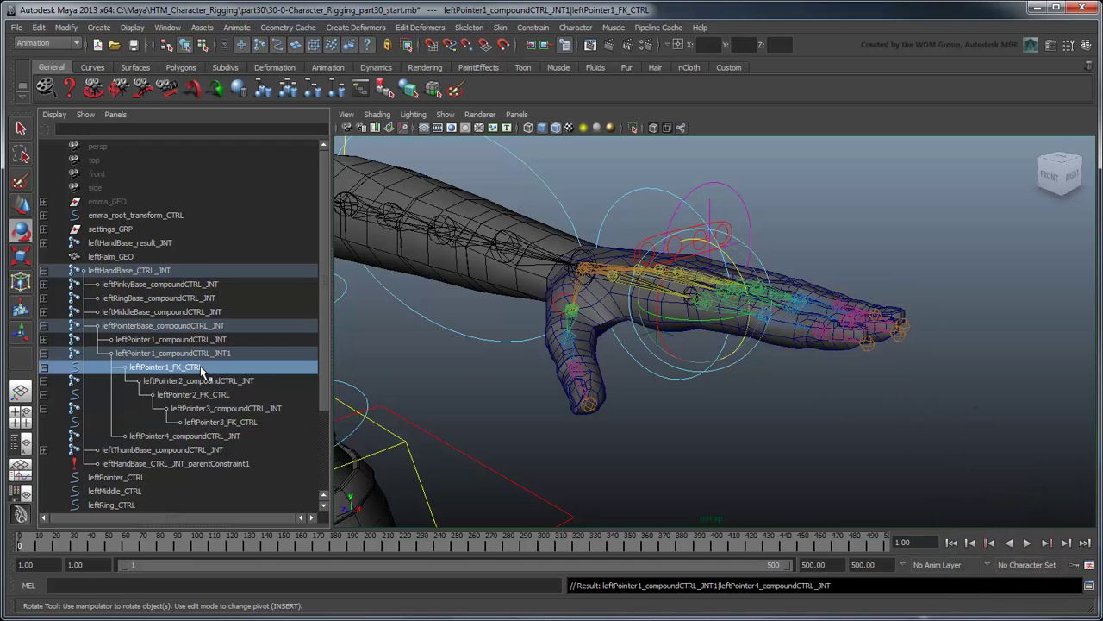
key("Delete")
Rename the two joints leftPointer_straightStart_JNT and leftPointer_straightEnd_JNT
double_click(209, 354)
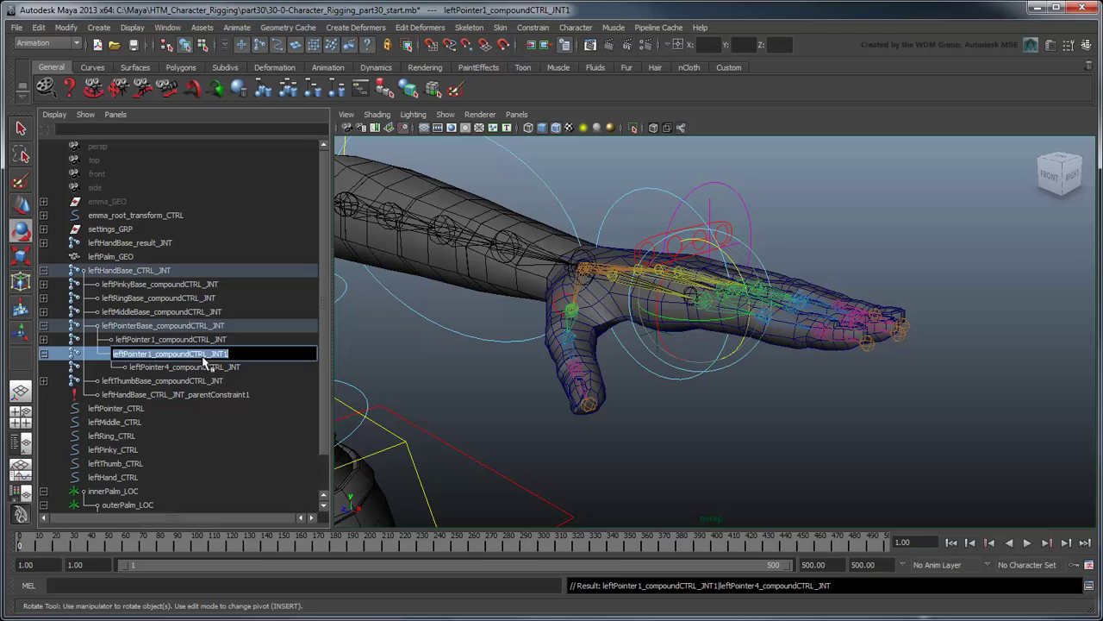
left_click_drag(227, 355, 156, 354)
key("BackSpace")
key("BackSpace")
key("BackSpace")
type("_straightStart_")
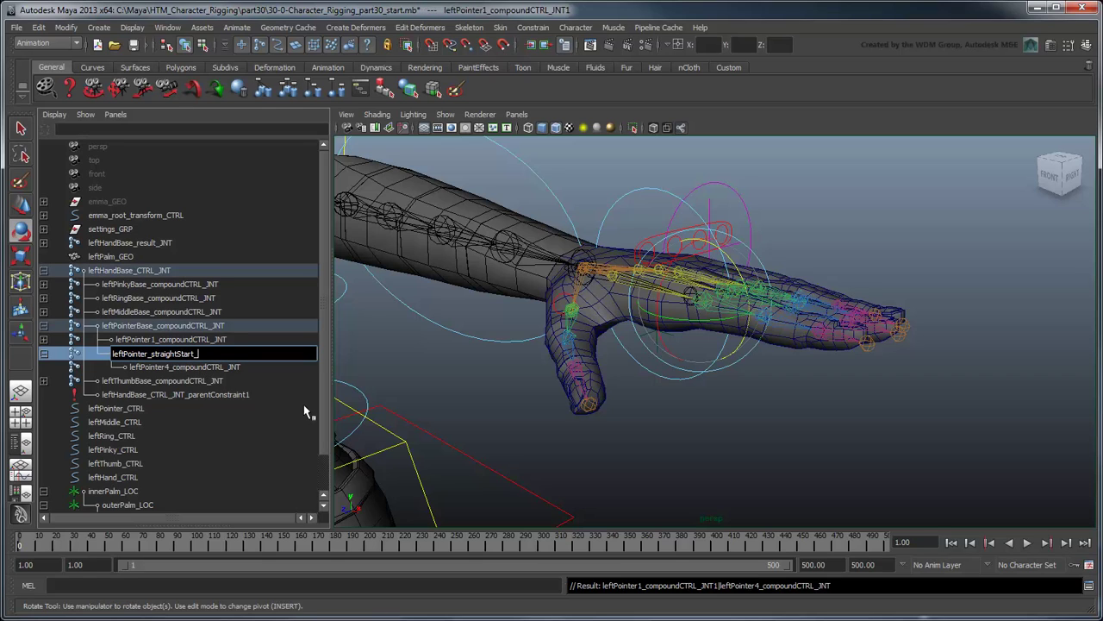
key("Return")
double_click(172, 367)
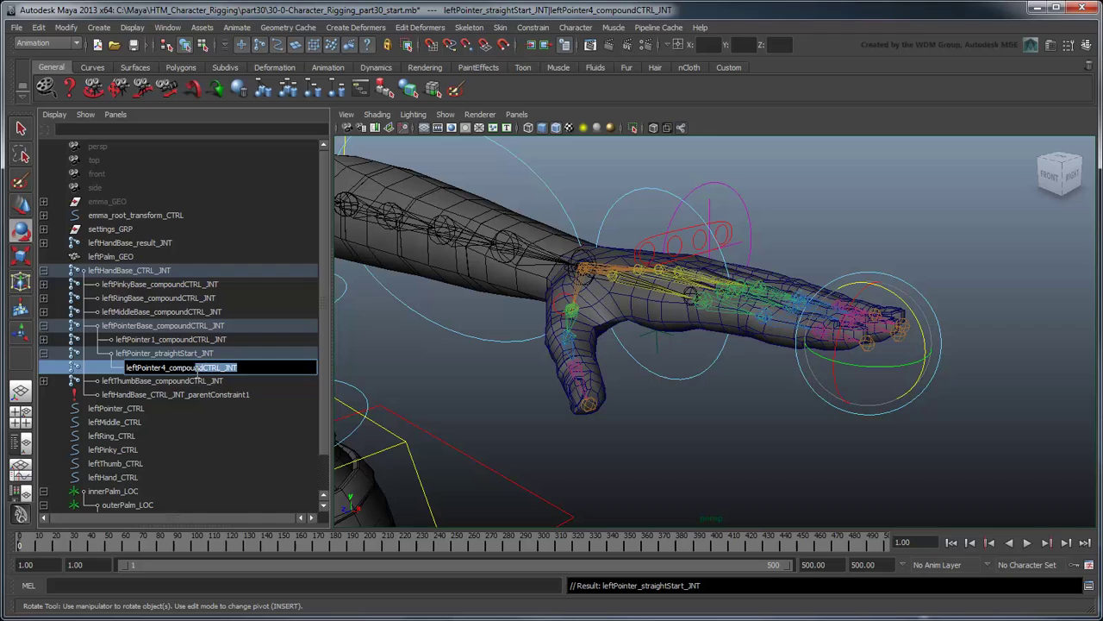
type("_straightEnd_JNT")
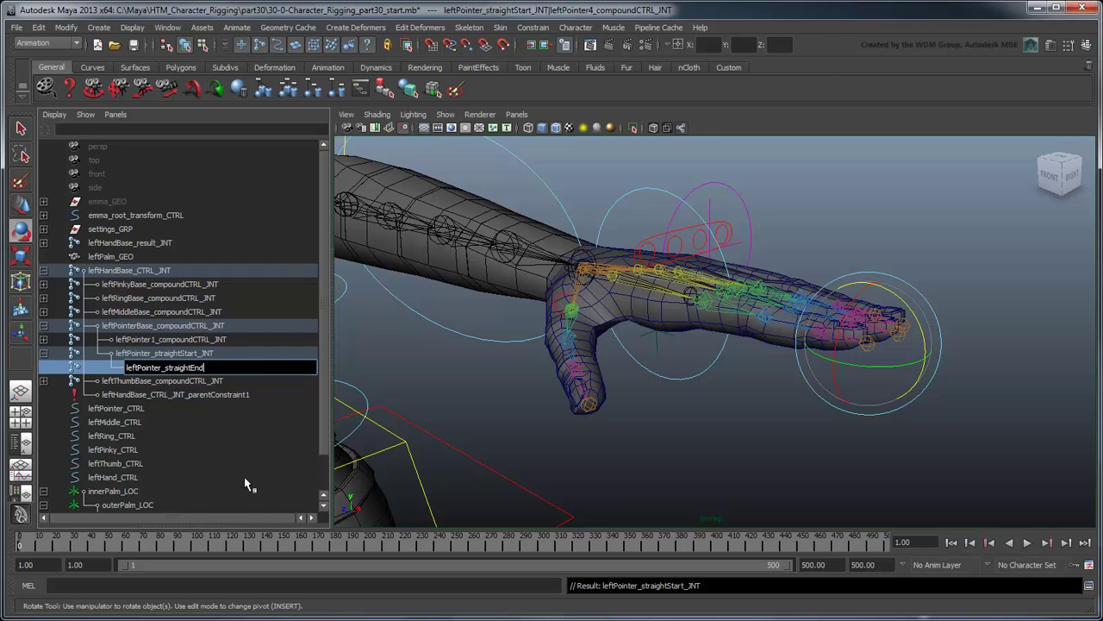
key("Return")
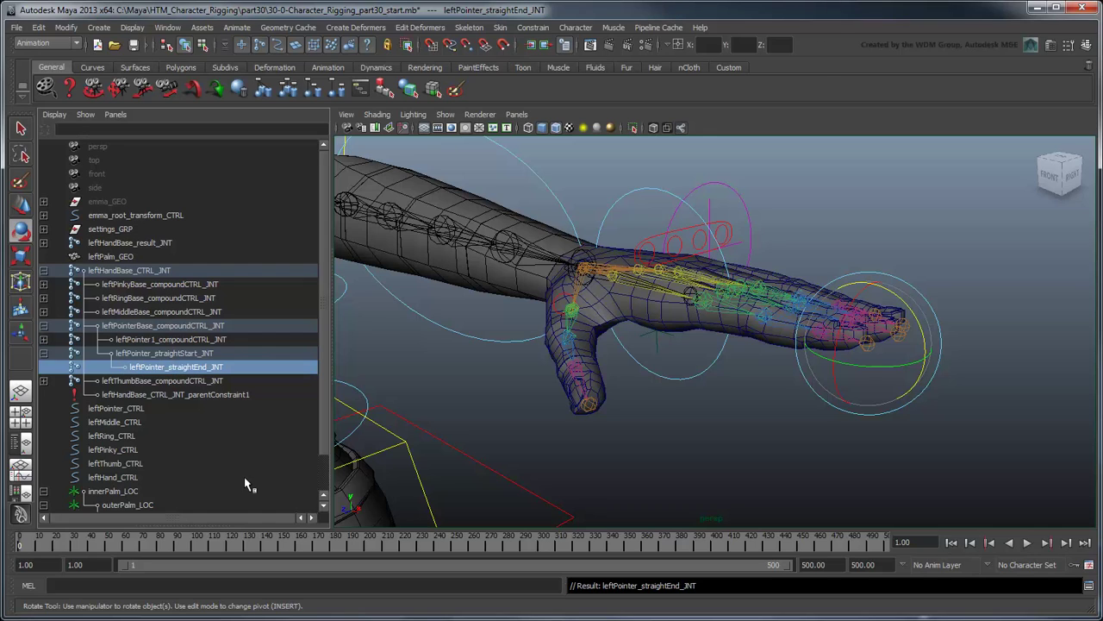
Create an IK handle from leftPointer_straightStart_JNT to leftPointer_straightEnd_JNT
left_click(469, 26)
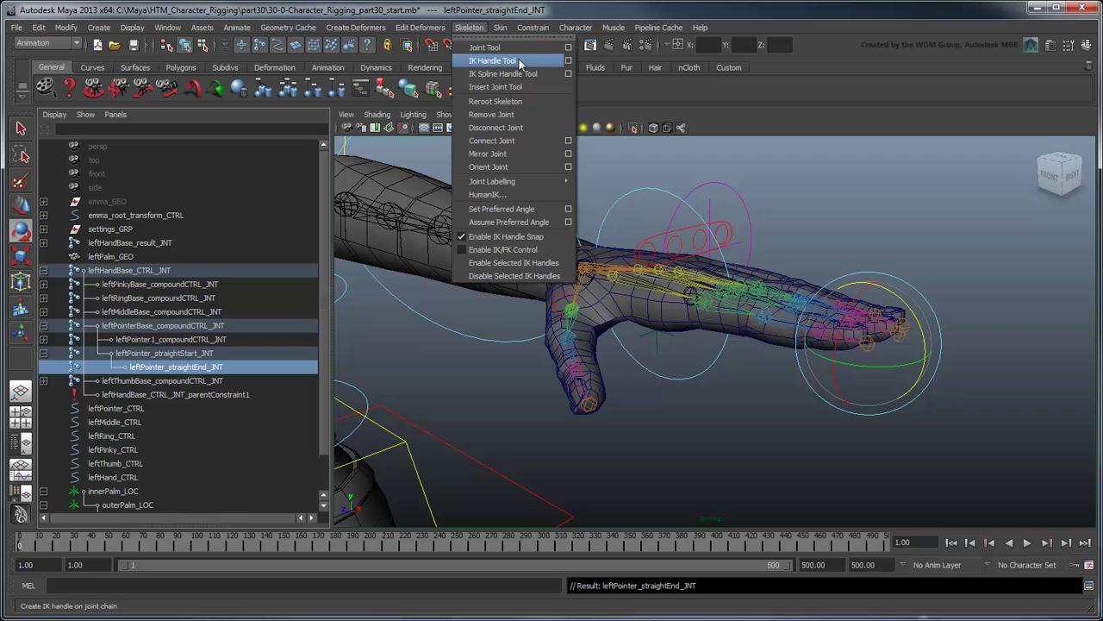
left_click(567, 61)
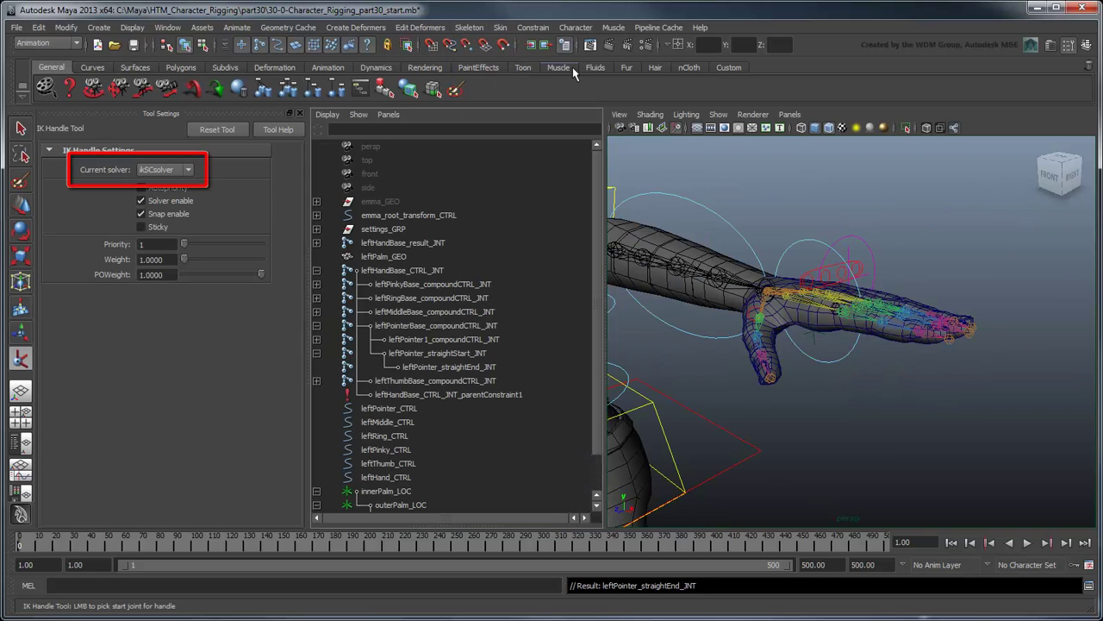
left_click(299, 113)
left_click(168, 353)
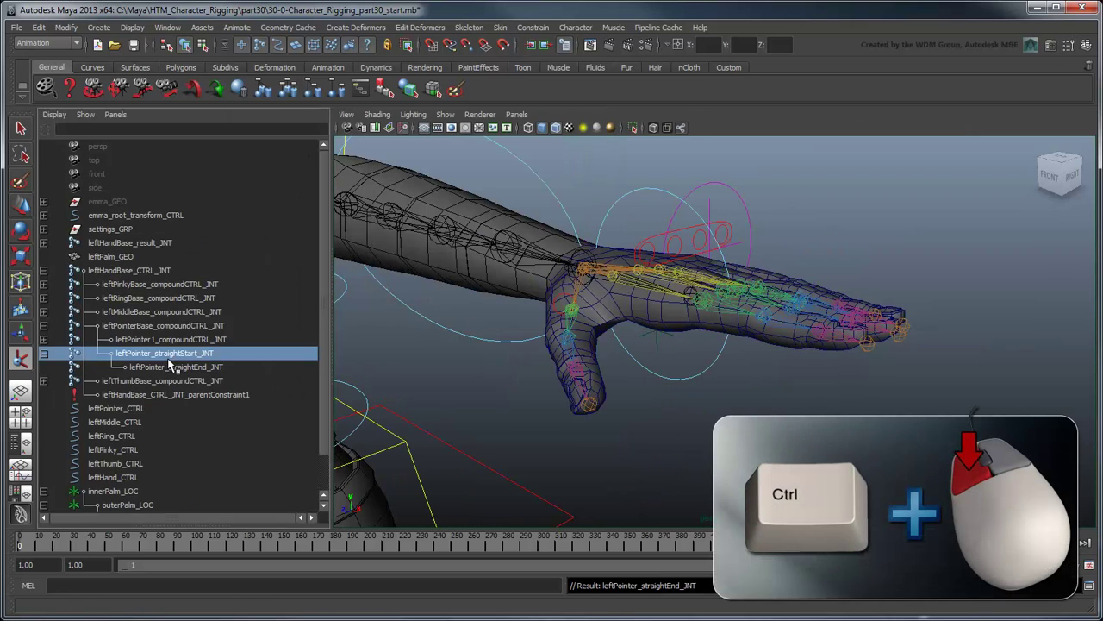
left_click(172, 367, "ctrl")
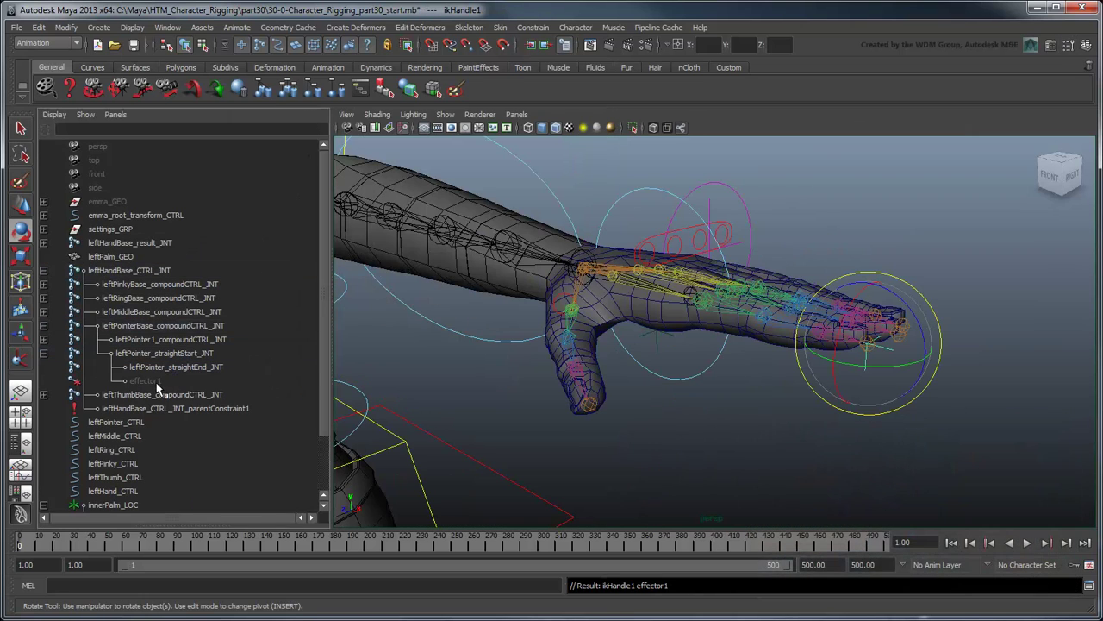
Rename the effector leftPointer_straight_EFF and the handle leftPointer_straight_HDL
double_click(160, 381)
type("leftPointer_straig")
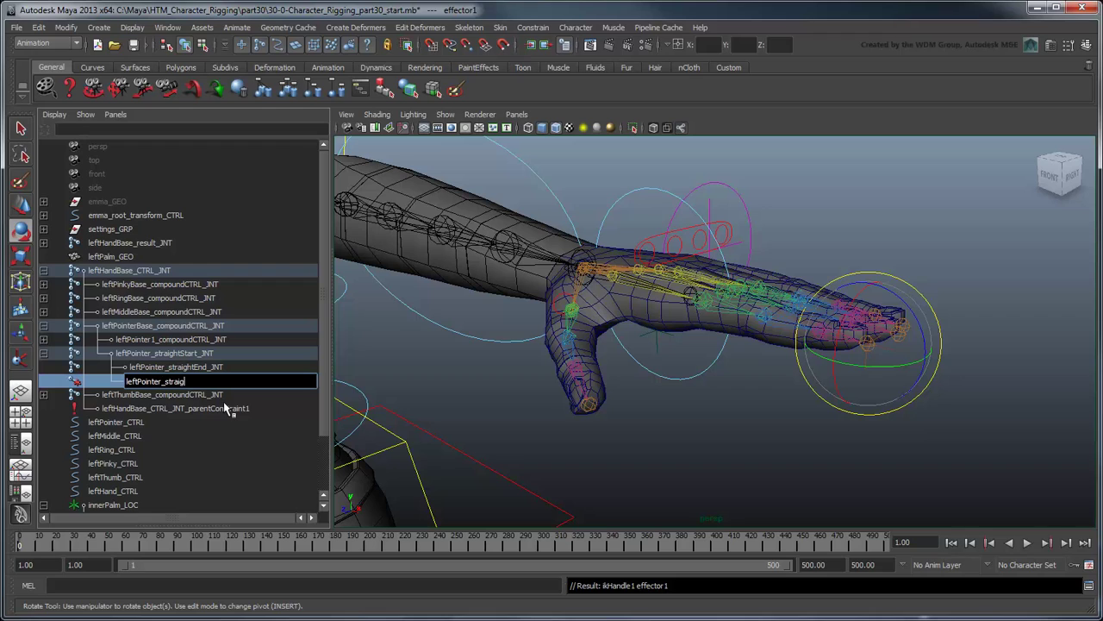
type("ht_EFF")
key("Return")
scroll(224, 408, "down", 3)
double_click(175, 494)
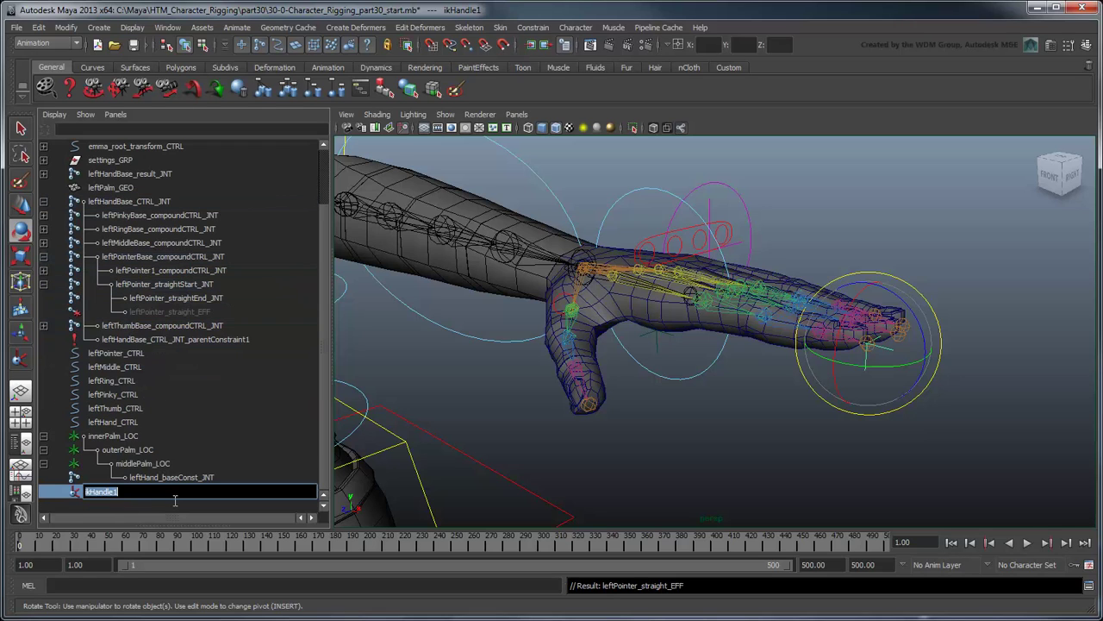
type("leftPointer_straight_")
type("HDL")
key("Return")
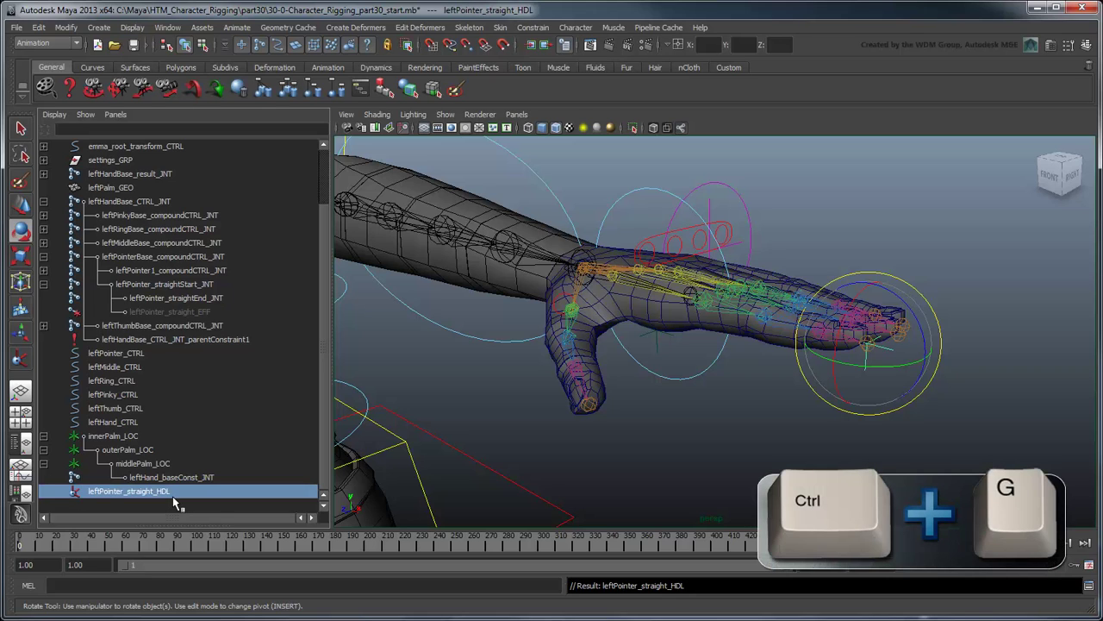
Group the IK handle and name the group leftHand_straightHDL_GRP
key("ctrl+g")
double_click(174, 492)
type("leftHand_straightHDL_GRP")
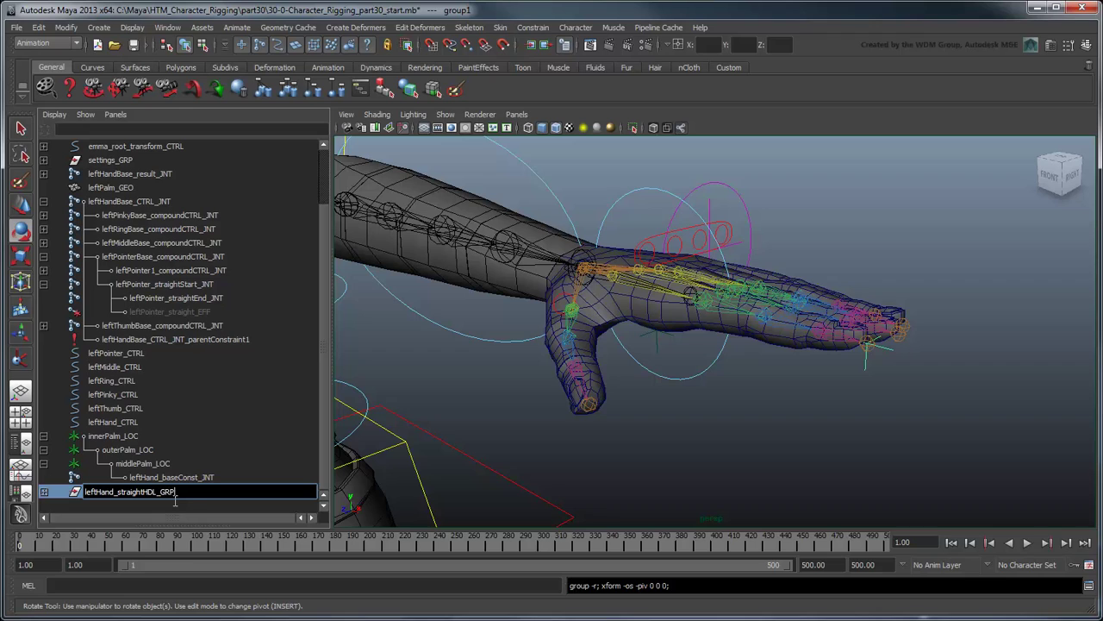
key("Return")
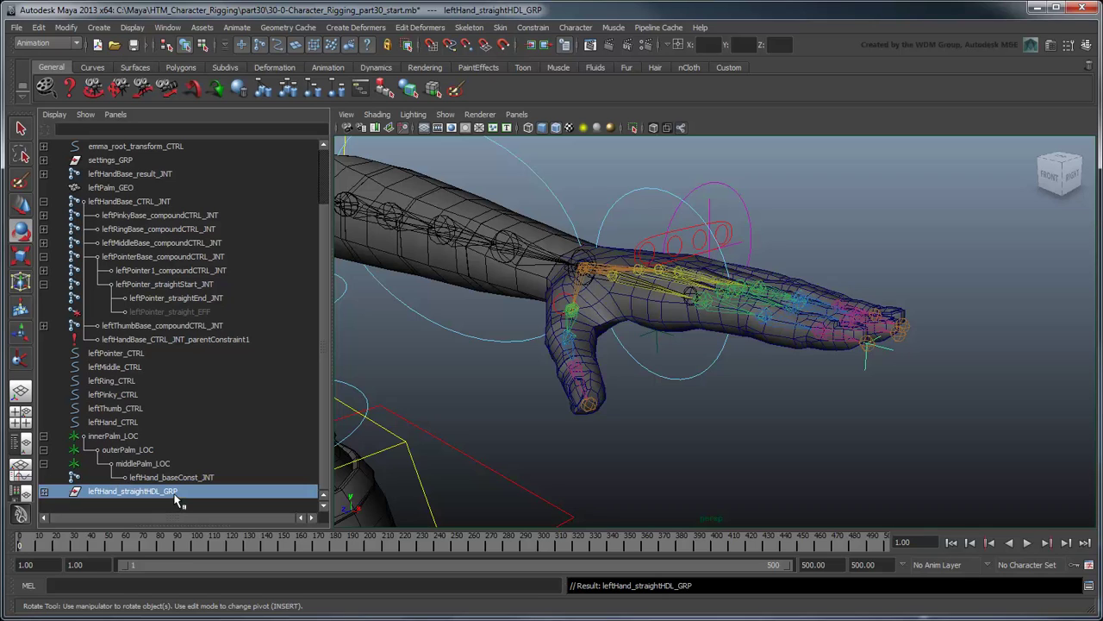
Parent leftPointer1_compoundCTRL_JNT under leftPointer_straightStart_JNT, then tilt middlePalm_LOC to Rotate Z -48.059
left_click(185, 272)
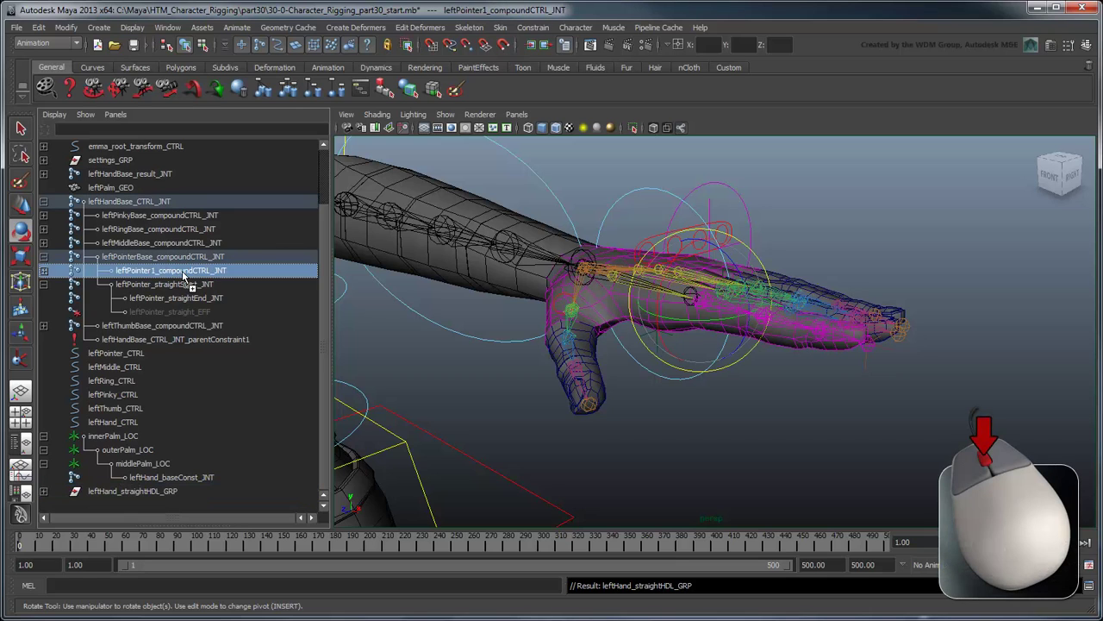
middle_click_drag(185, 275, 196, 293)
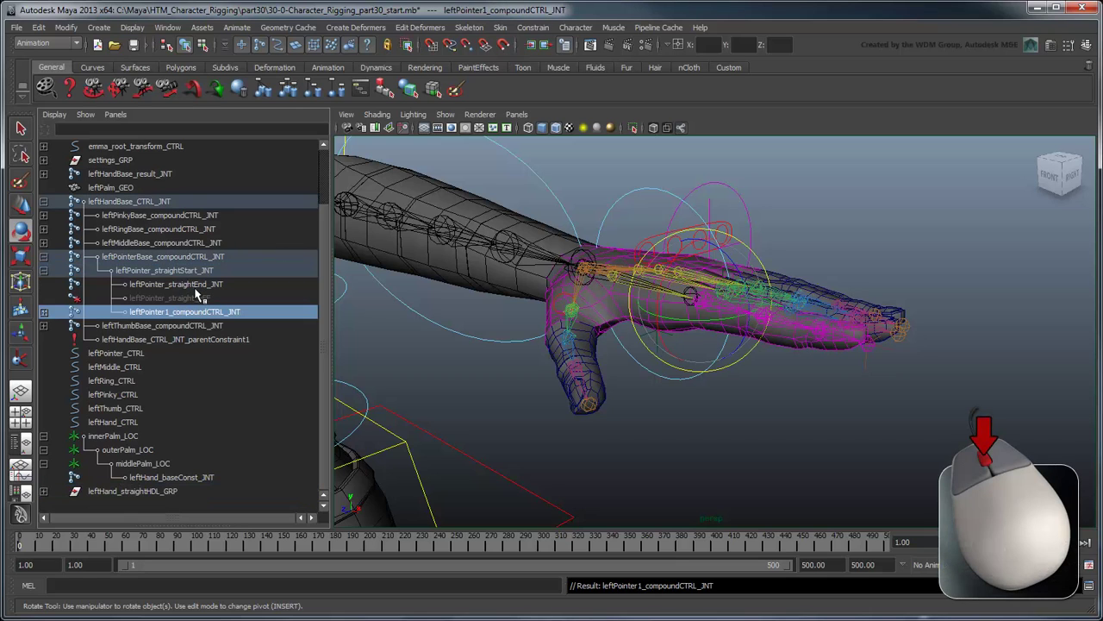
left_click(135, 465)
left_click_drag(762, 250, 771, 307)
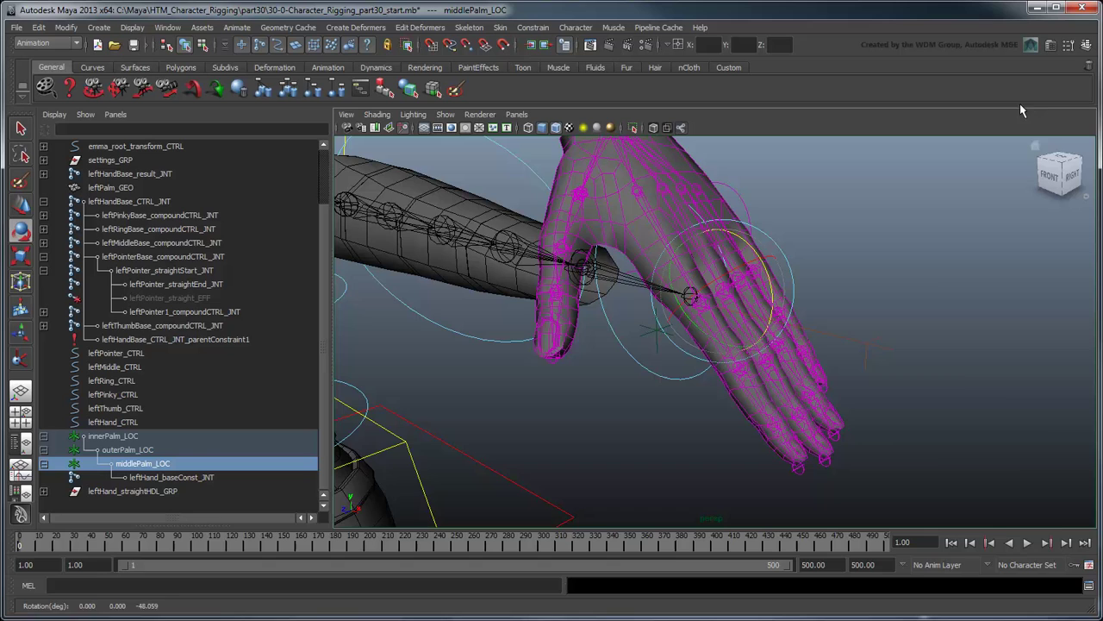
left_click(1087, 45)
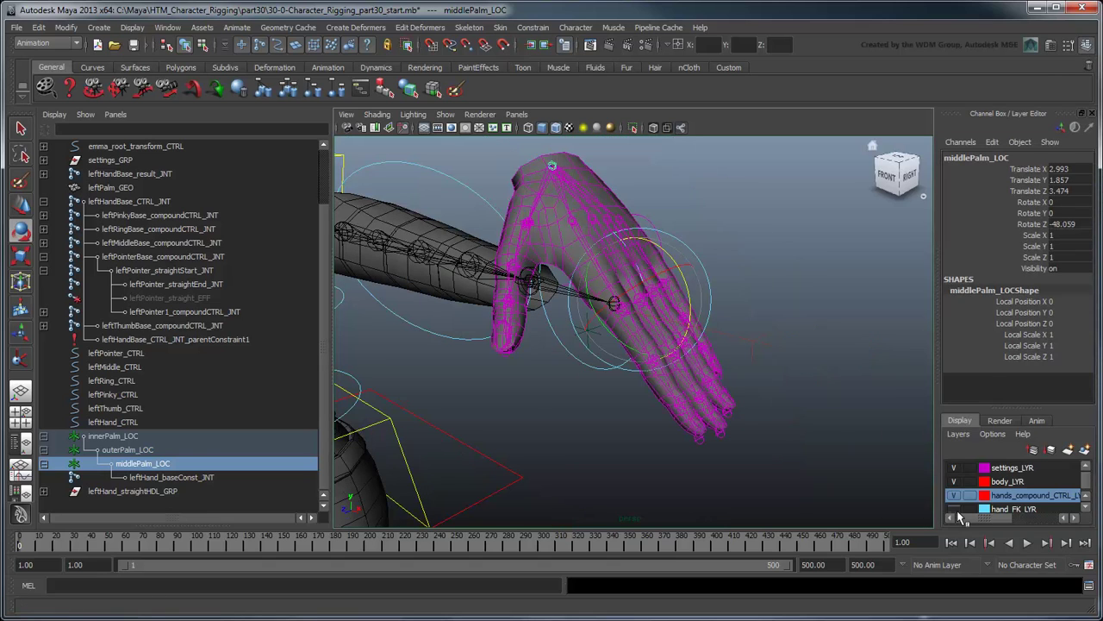
left_click(792, 376)
scroll(802, 401, "up", 3)
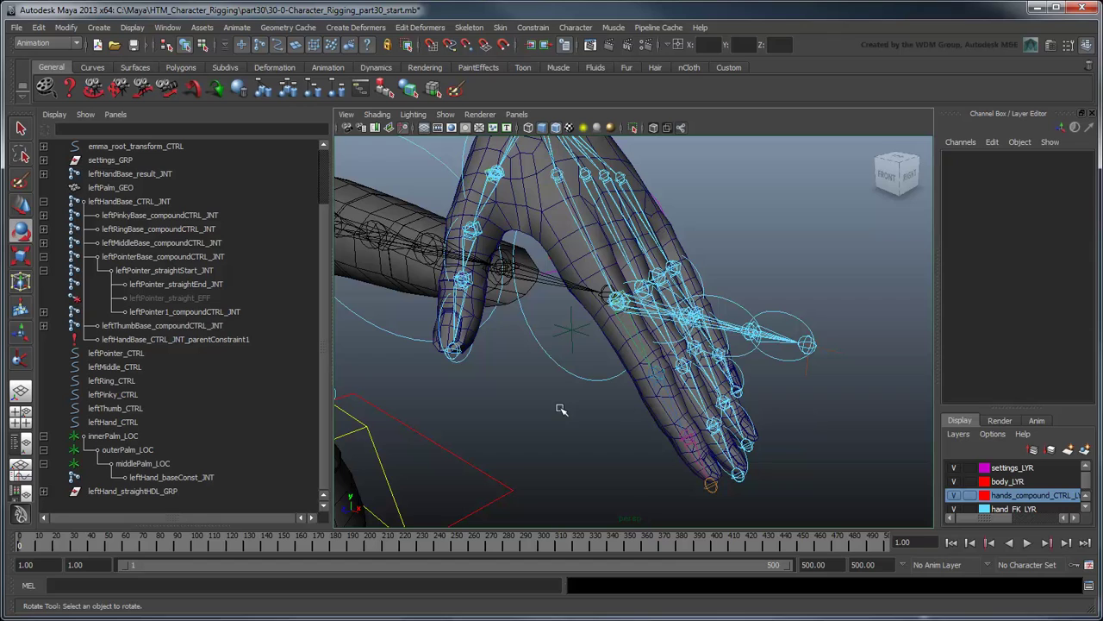
Compare leftPointer1_compoundCTRL_JNT and leftPointer_straightStart_JNT rotations, then expand leftHandBase_result_JNT and leftPointerBase_result_JNT
left_click(209, 315)
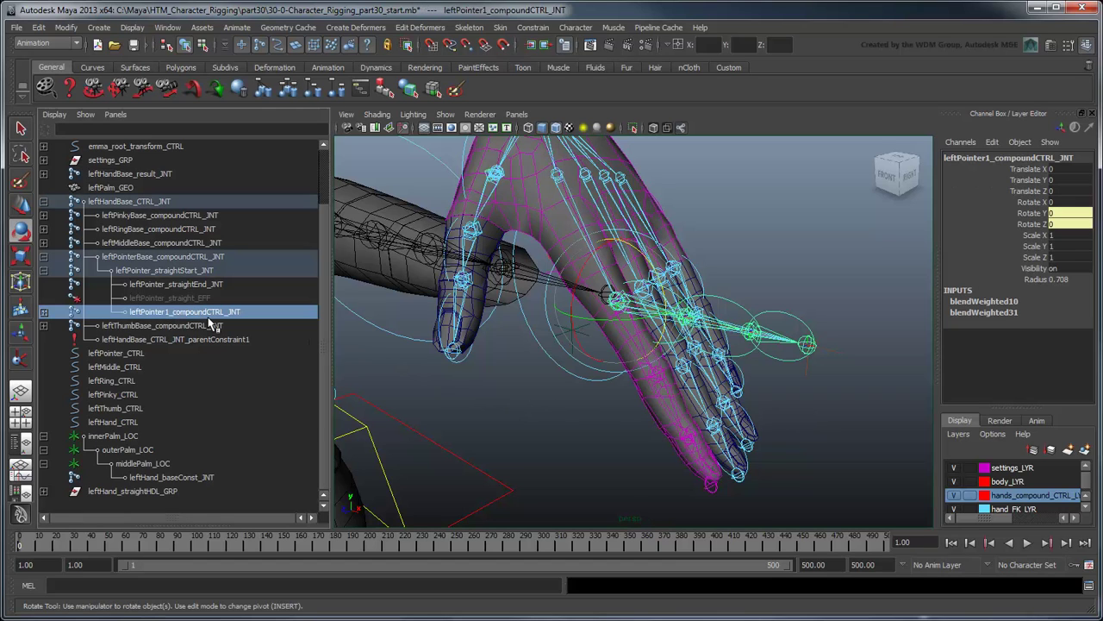
key("q")
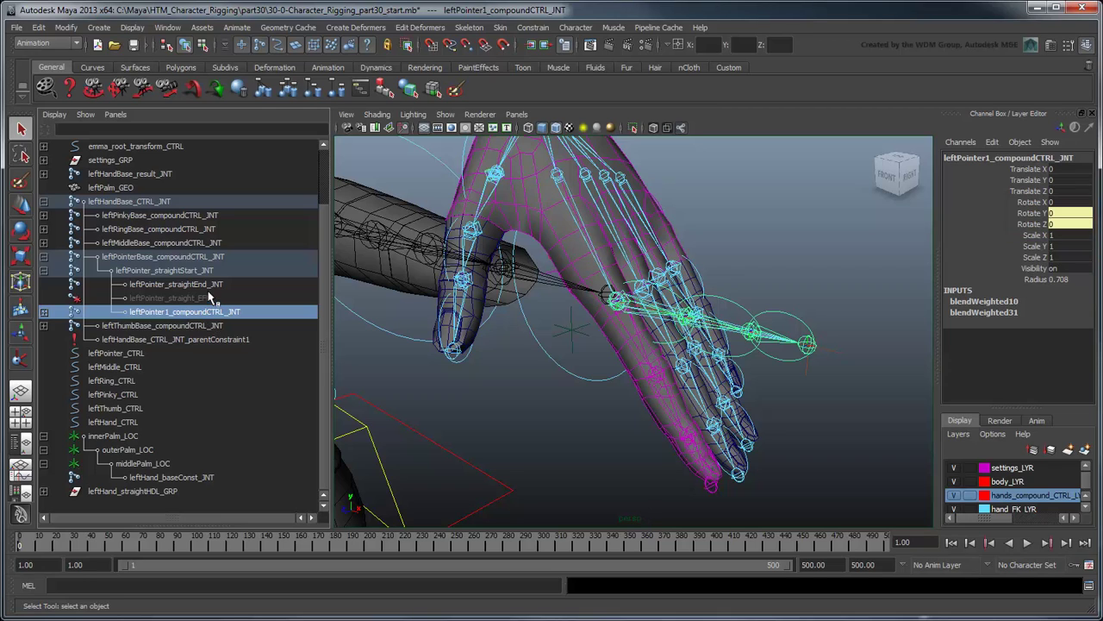
left_click(208, 275)
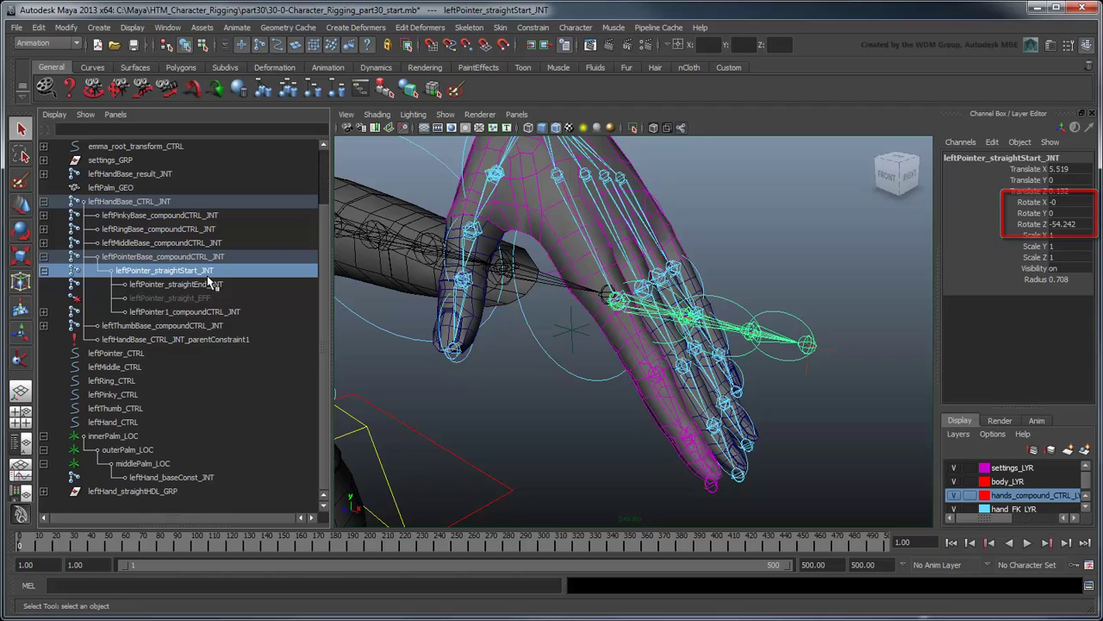
scroll(52, 237, "up", 3)
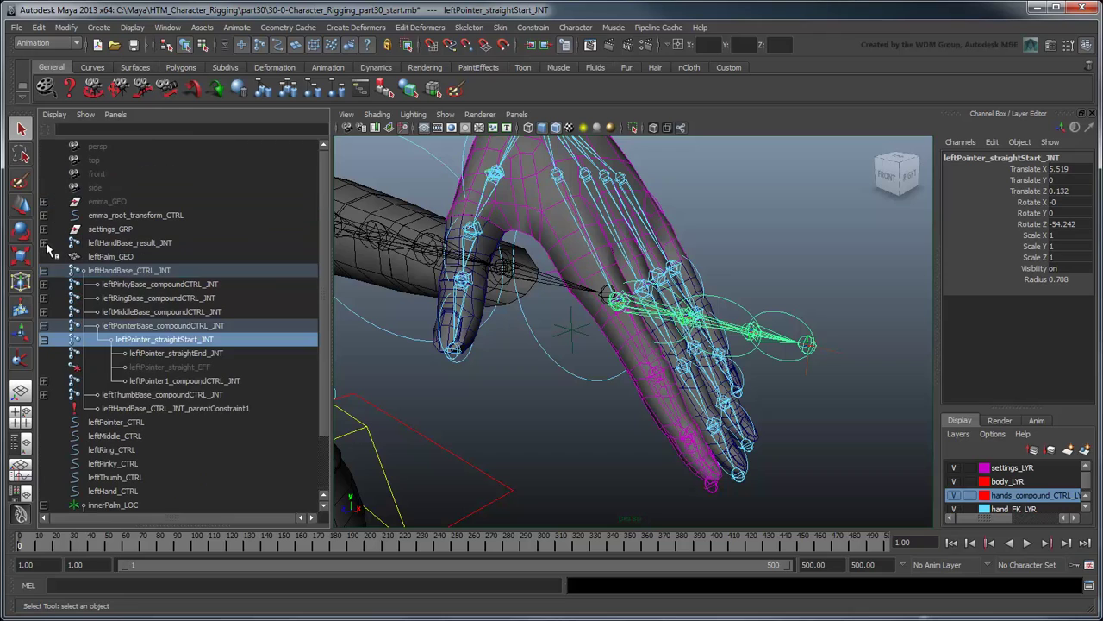
left_click(43, 243)
left_click(43, 298)
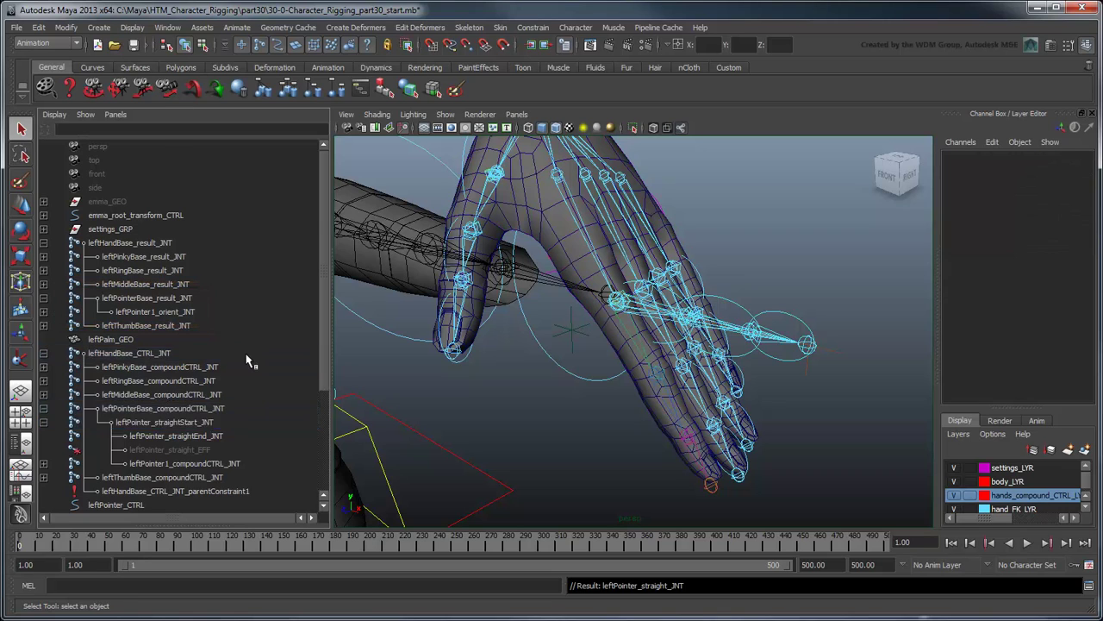
Reset middlePalm_LOC's Rotate Z to 0 to flatten the hand
scroll(147, 431, "down", 3)
left_click(143, 504)
double_click(1062, 224)
type("0")
key("Return")
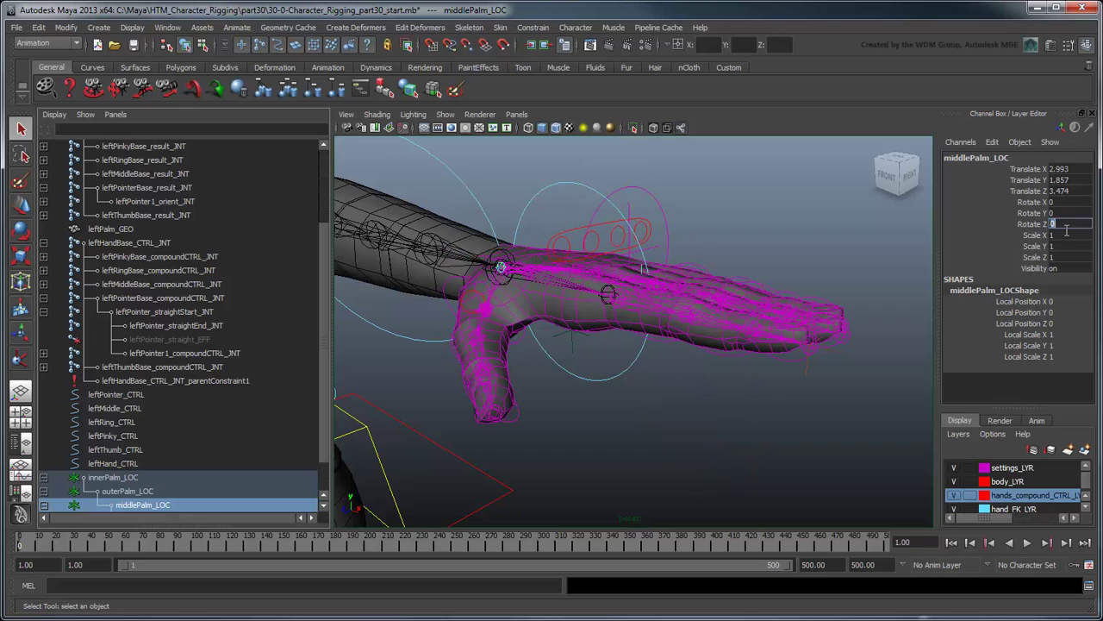
Duplicate leftPointer_straightStart_JNT and rename the copy leftPointer_straight_JNT
left_click(189, 314)
key("ctrl+d")
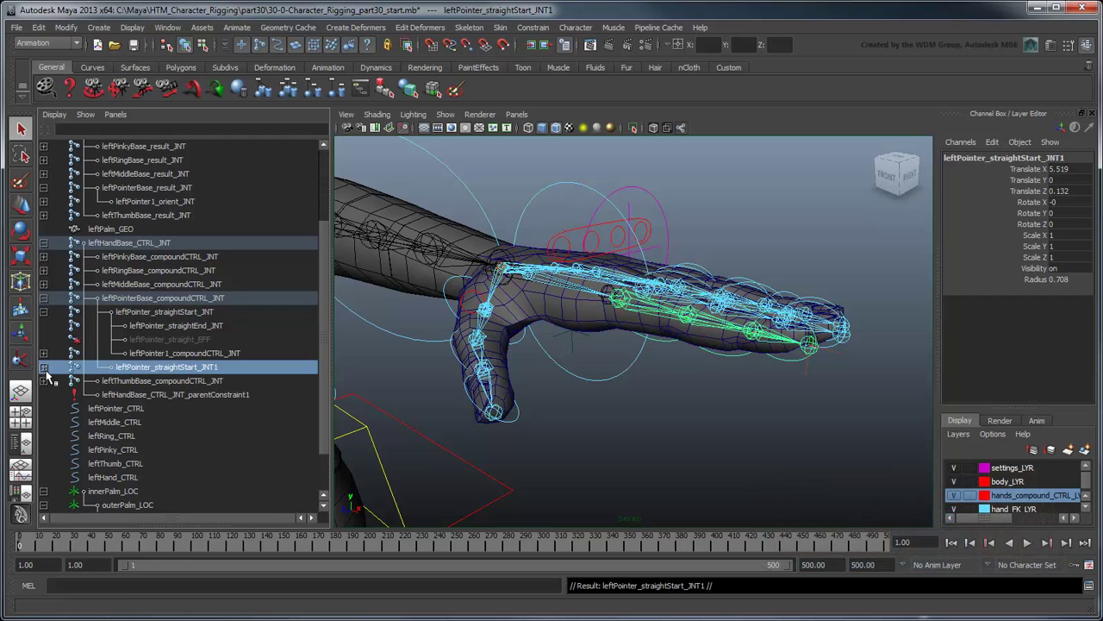
left_click(44, 367)
left_click_drag(138, 381, 152, 420)
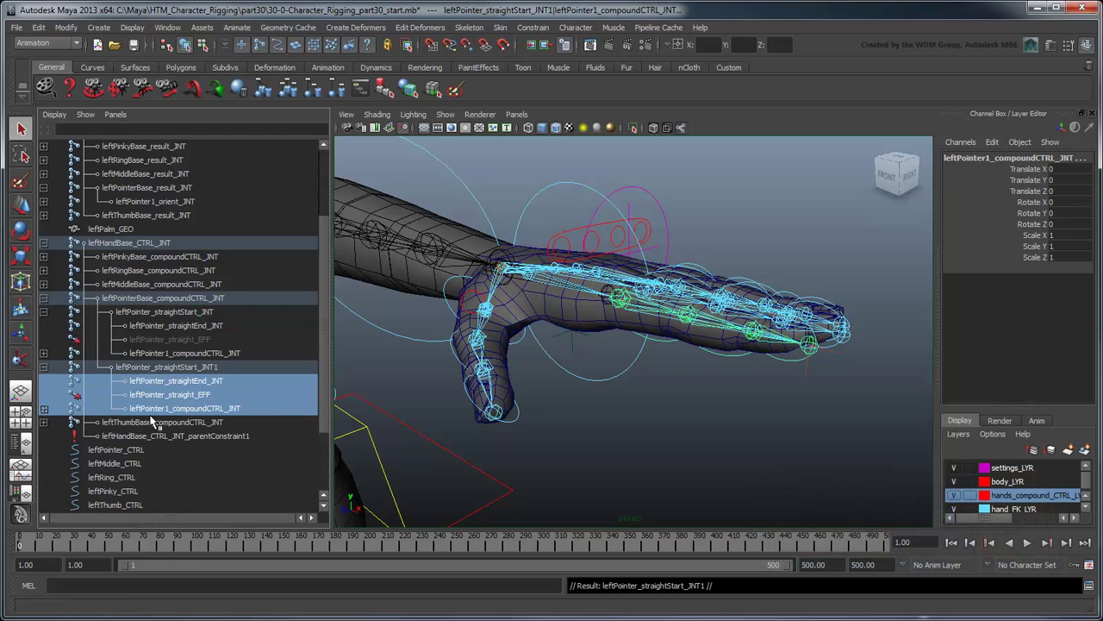
double_click(200, 373)
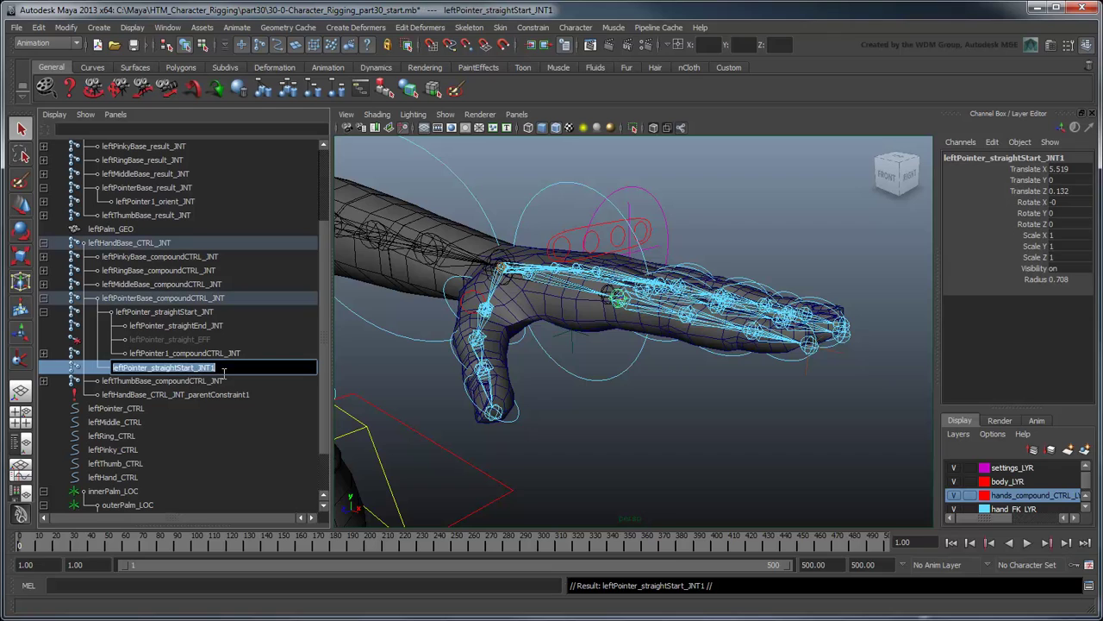
left_click_drag(223, 371, 191, 372)
type("_")
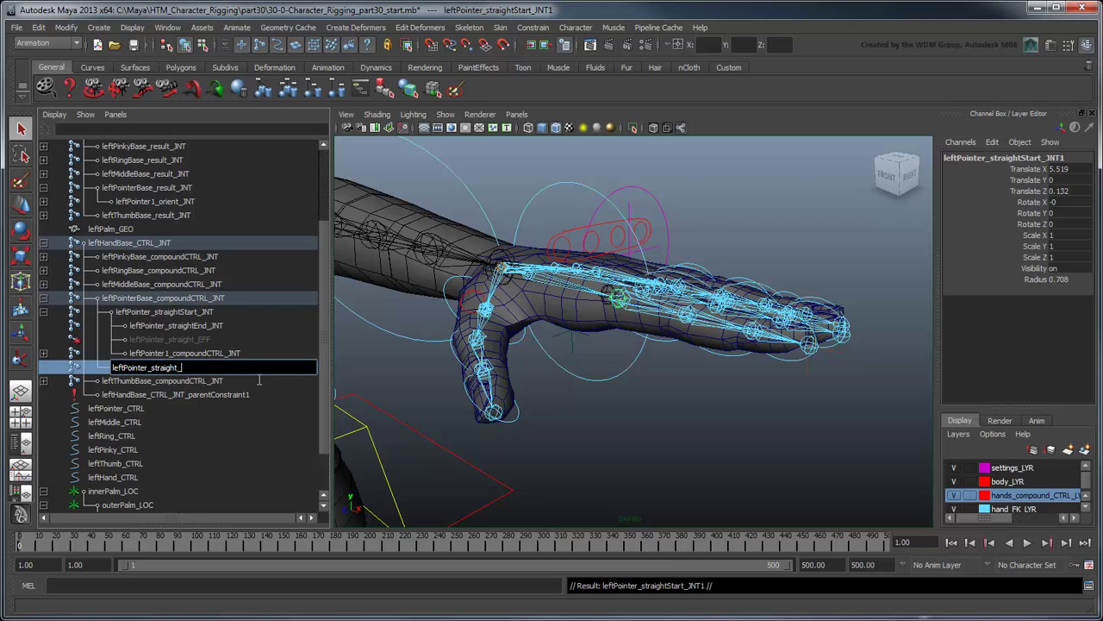
key("Return")
Move leftPointer_straight_JNT under leftPointerBase_result_JNT, above leftPointer1_orient_JNT
scroll(241, 445, "up", 3)
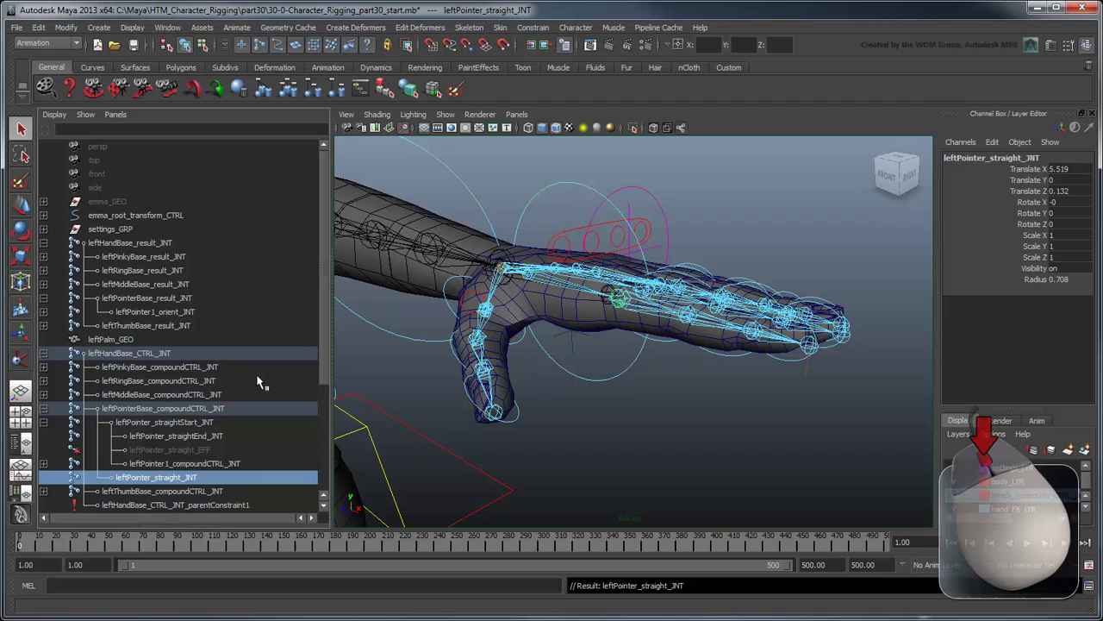
middle_click_drag(222, 483, 199, 324)
left_click(203, 312)
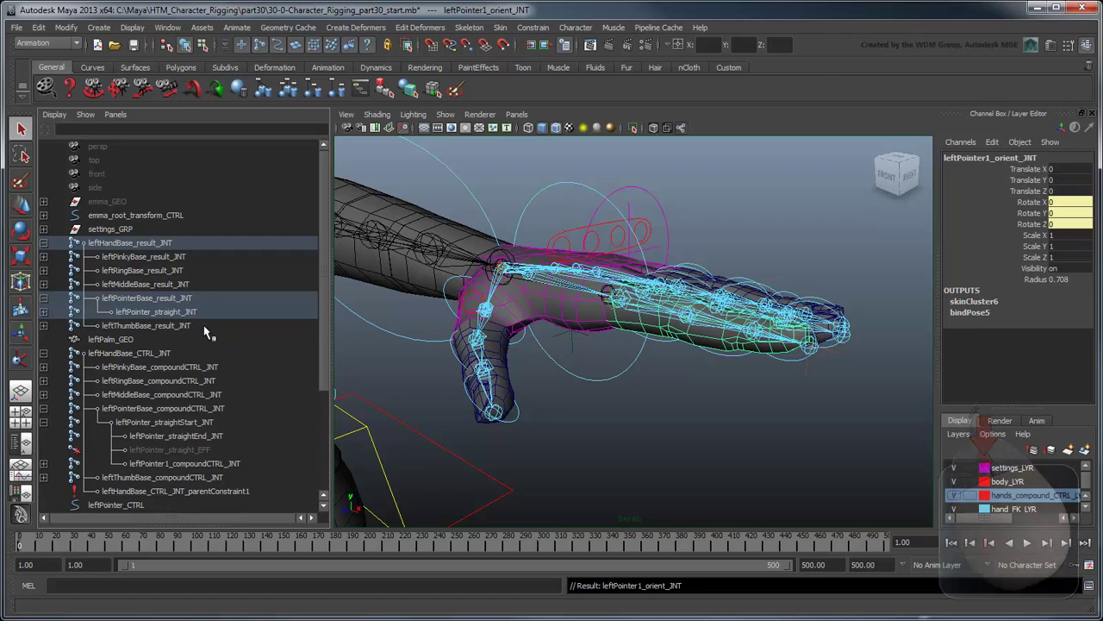
left_click(44, 312)
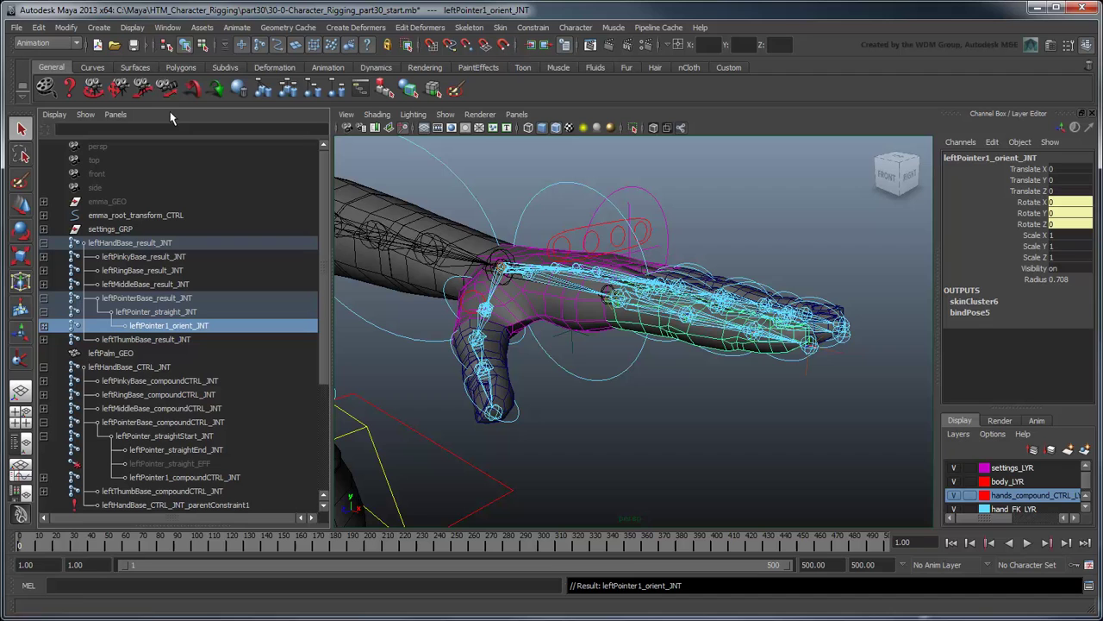
Wire leftPointer_straightStart_JNT.rotate into leftPointer_straight_JNT.rotate using the Connection Editor
left_click(168, 28)
mouse_move(185, 47)
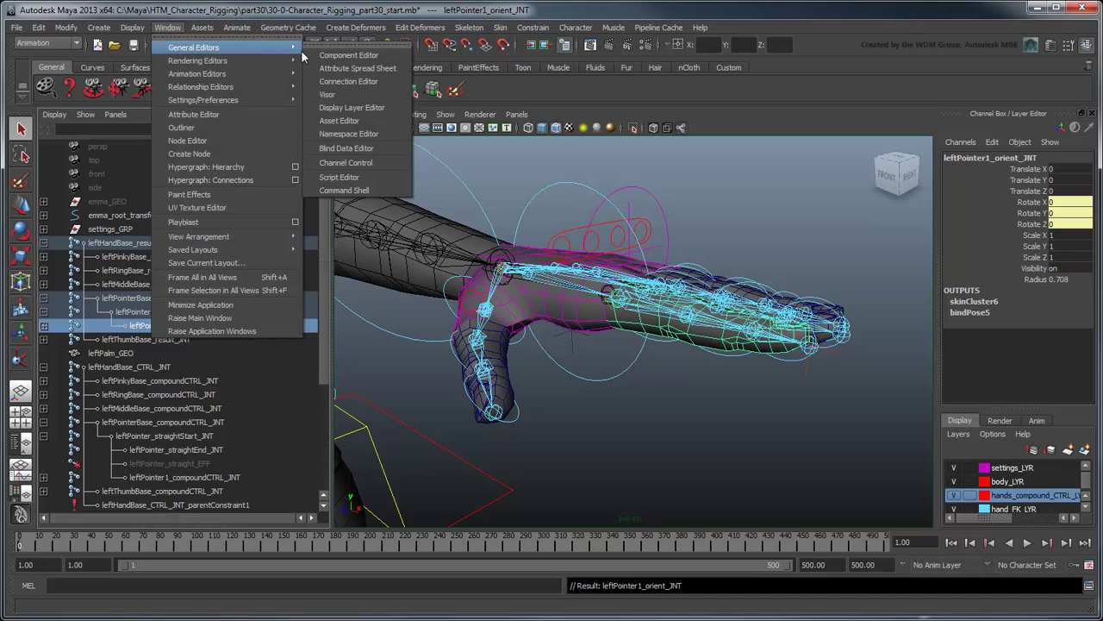
left_click(338, 82)
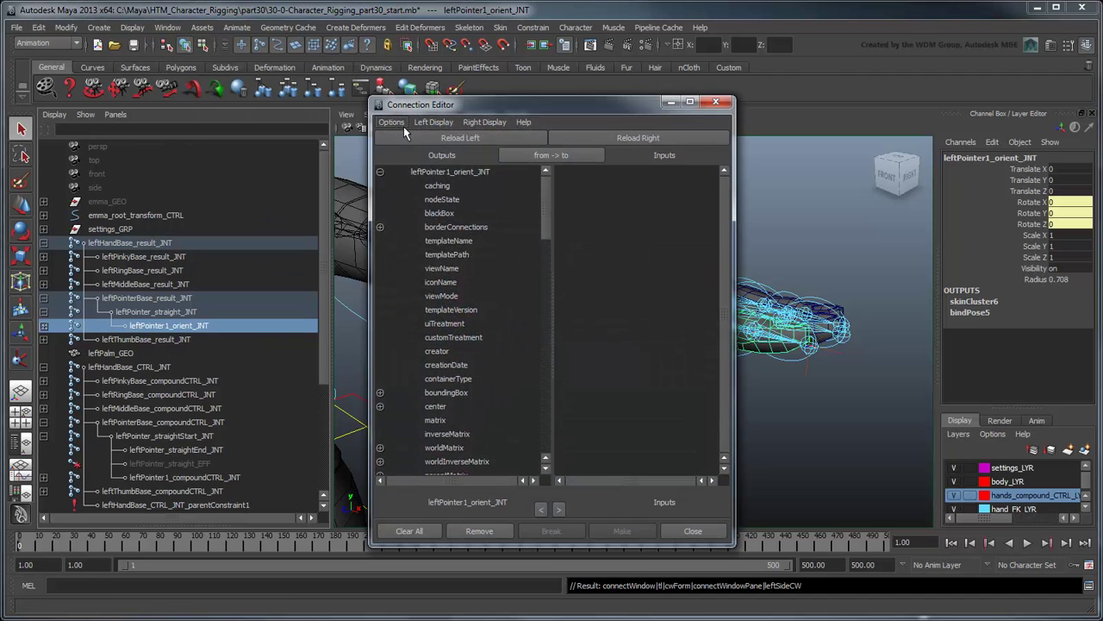
left_click(200, 437)
left_click(491, 138)
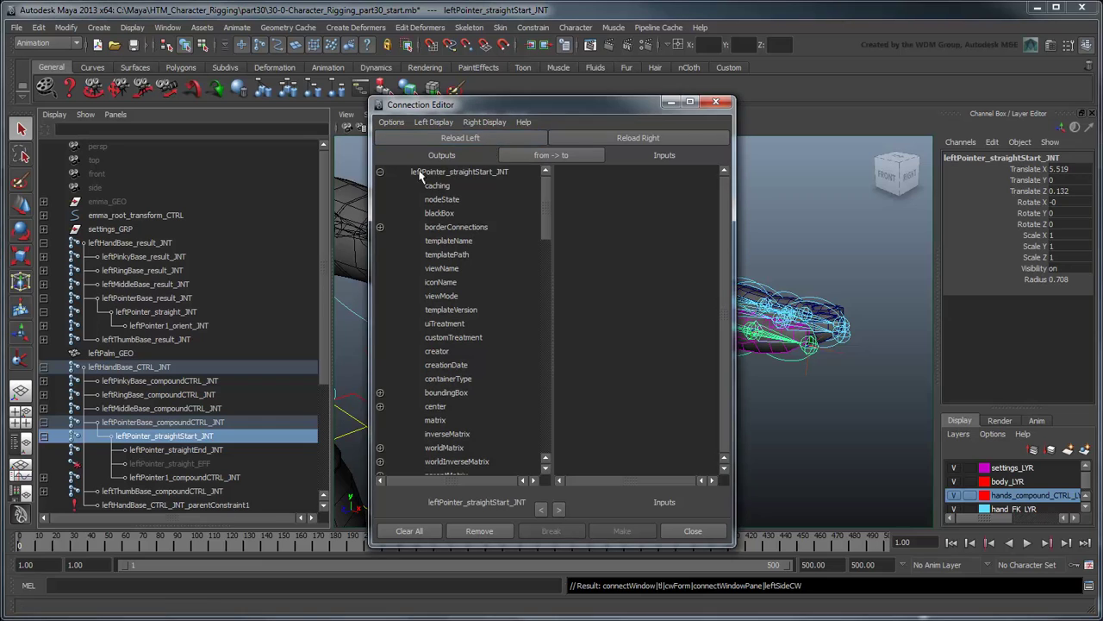
left_click(194, 313)
left_click(629, 139)
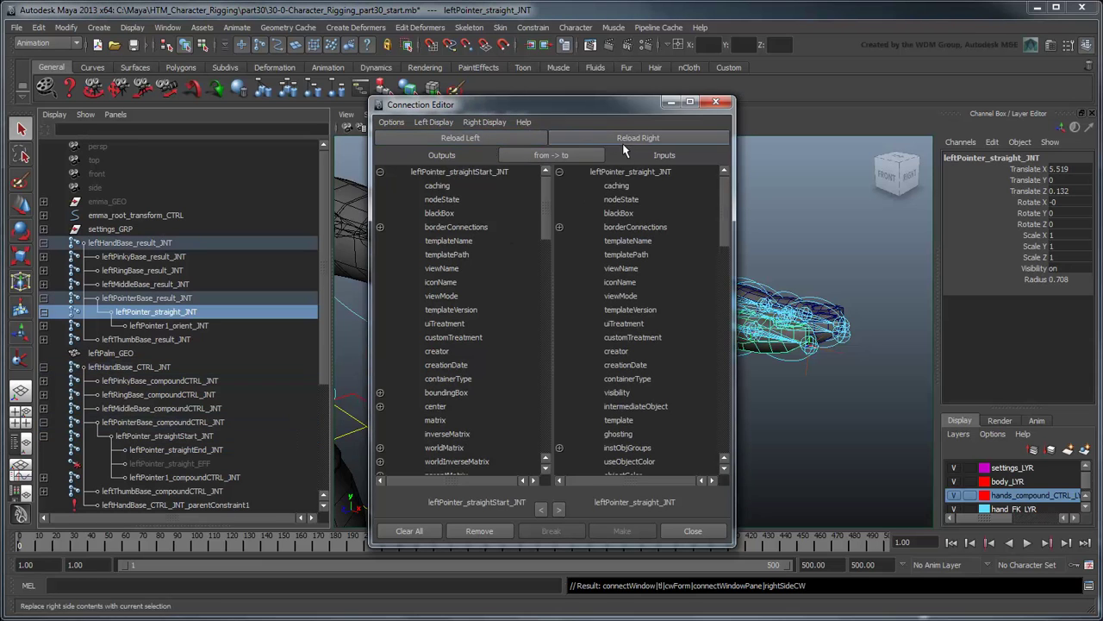
scroll(505, 224, "down", 10)
left_click(486, 255)
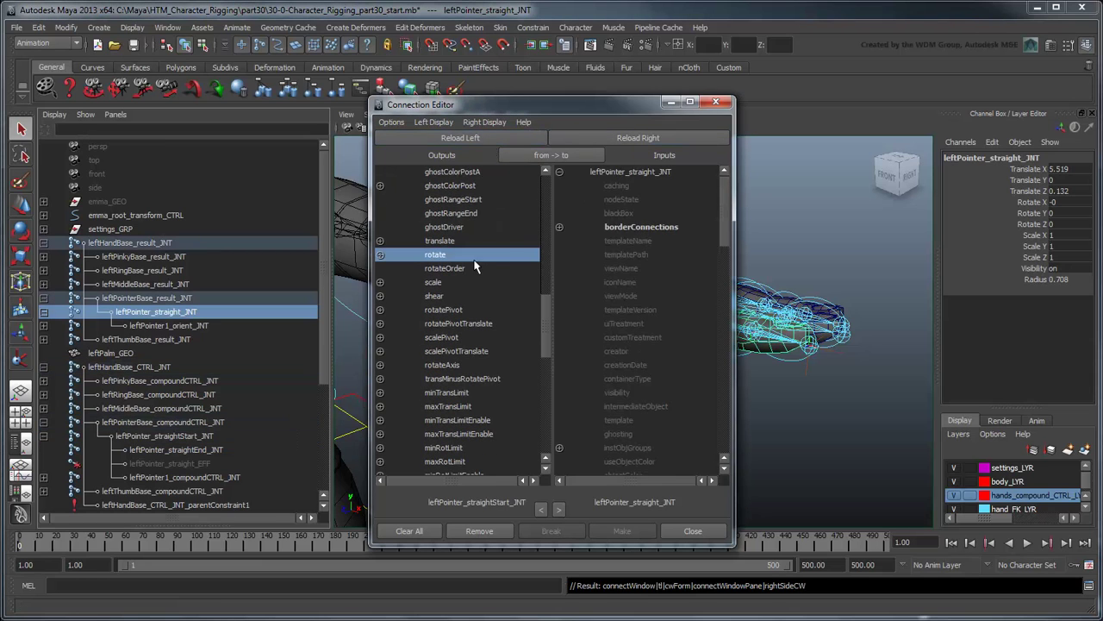
scroll(629, 264, "down", 10)
left_click(630, 255)
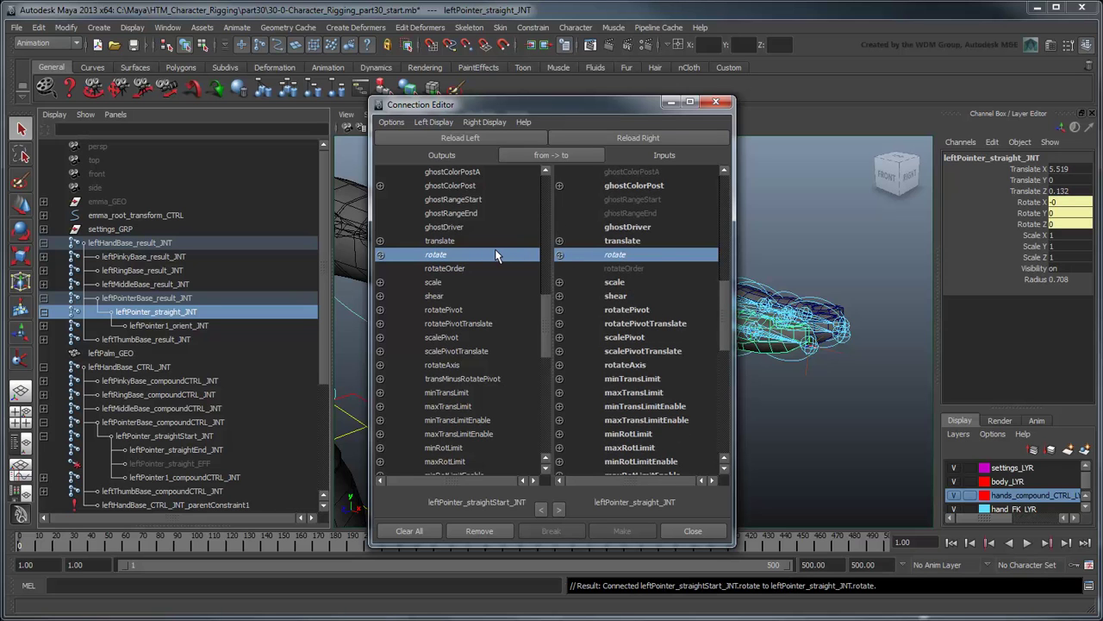
left_click(713, 104)
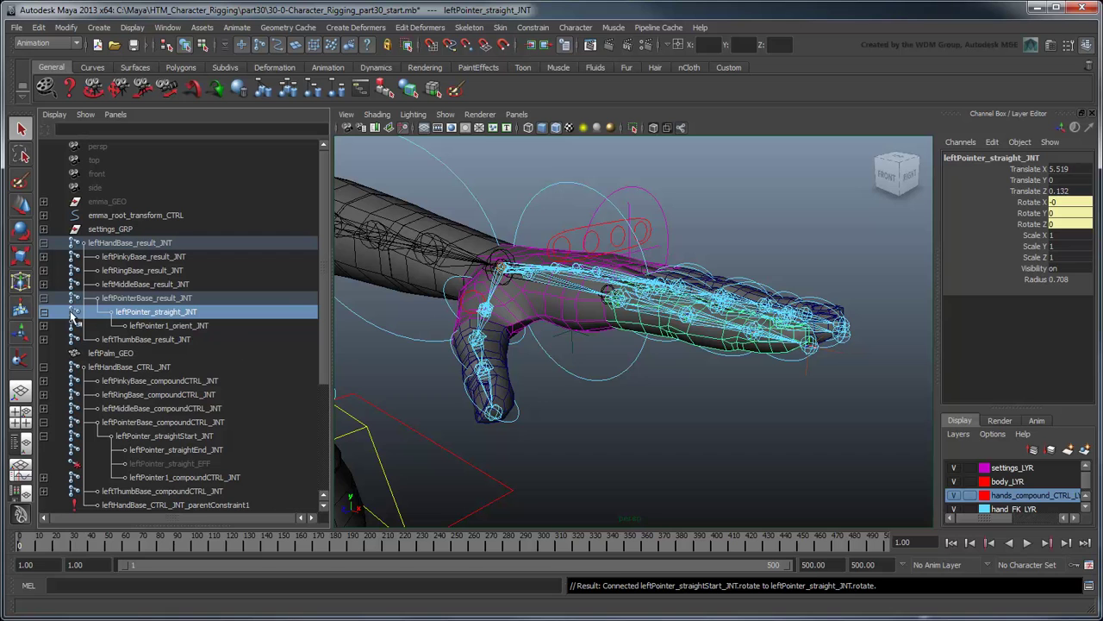
scroll(74, 318, "down", 4)
left_click(160, 466)
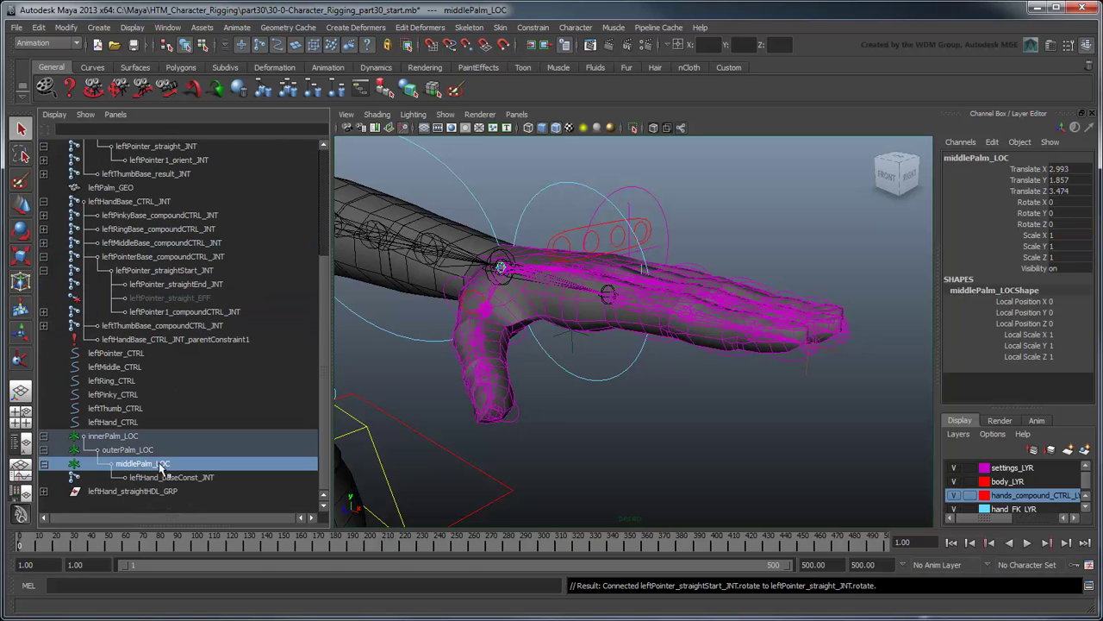
key("e")
left_click_drag(669, 248, 698, 317)
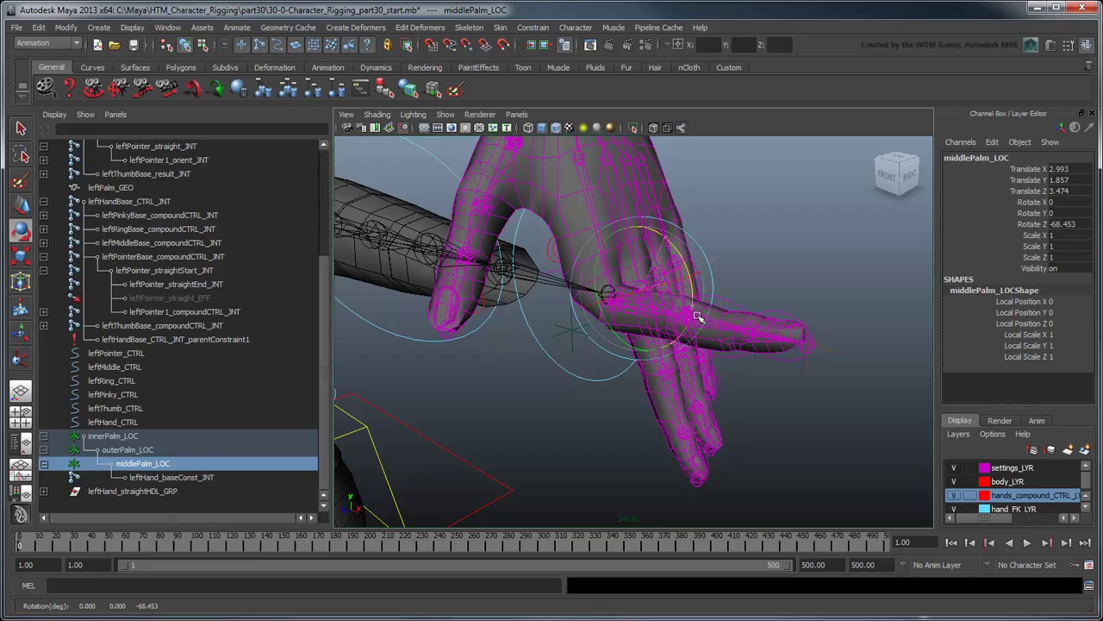
left_click(836, 274)
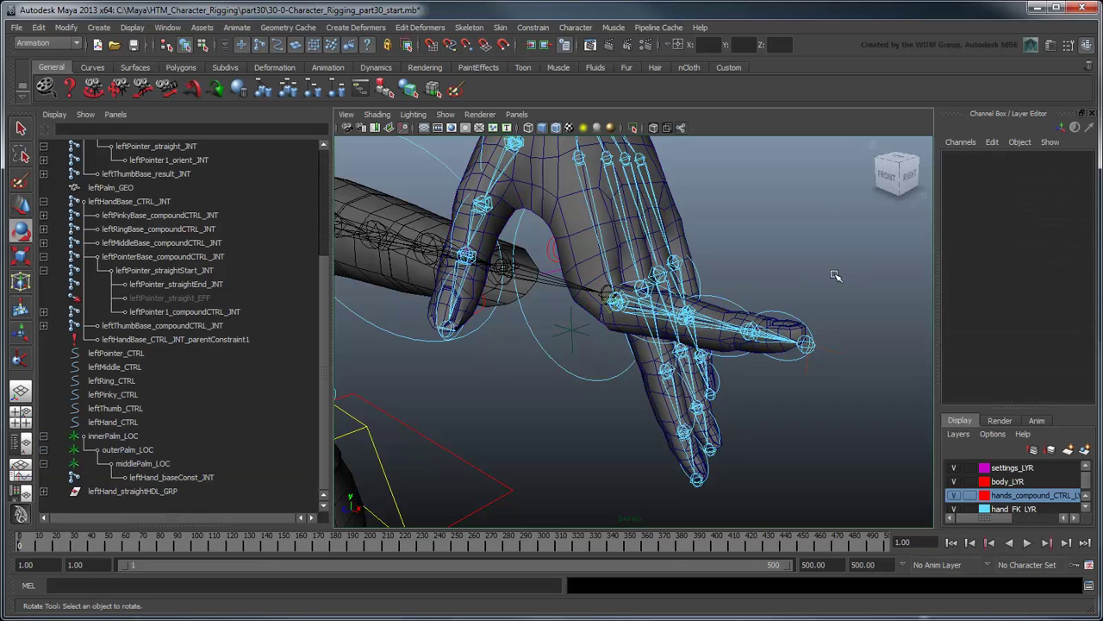
key("ctrl+z")
scroll(181, 300, "up", 5)
left_click(43, 299)
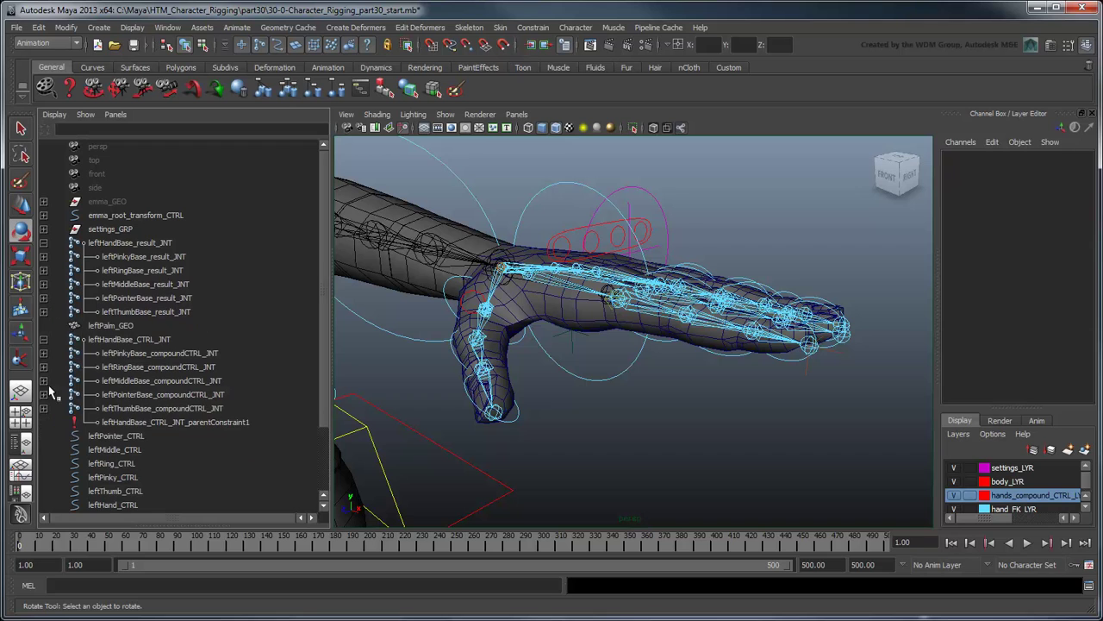
Parent leftMiddle4_compoundCTRL_JNT under the leftMiddle1_compoundCTRL_JNT1 copy in the Outliner
left_click(44, 380)
left_click(161, 380)
left_click(173, 408)
left_click(44, 407, "shift")
left_click(216, 492)
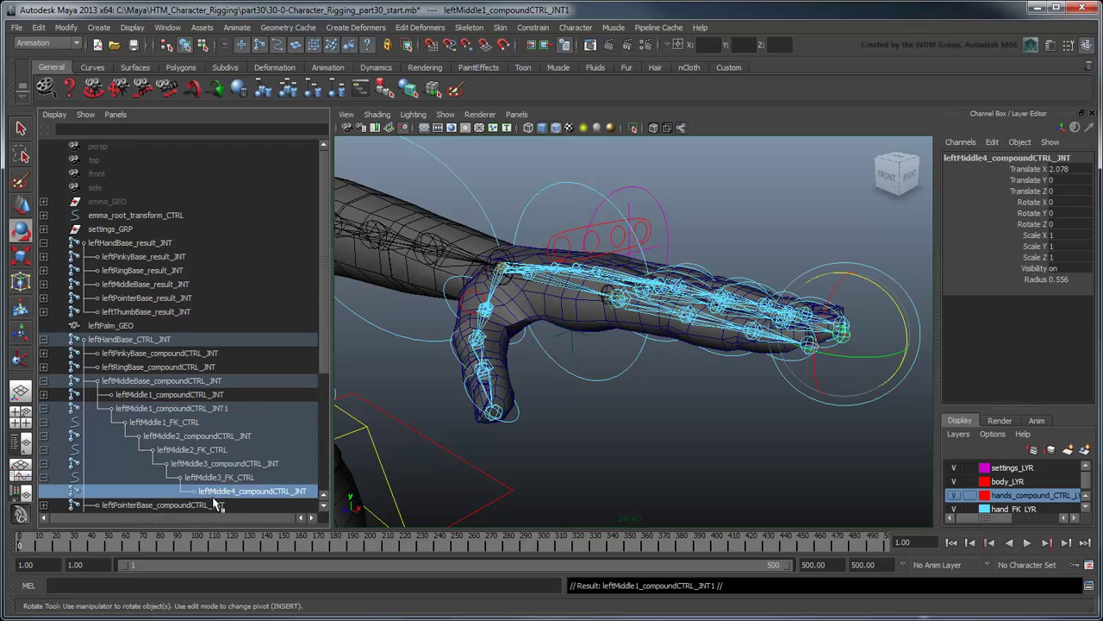
middle_click_drag(215, 506, 192, 412)
Rename the two joints to leftMiddle_straightStart_JNT and leftMiddle_straightEnd_JNT
double_click(192, 409)
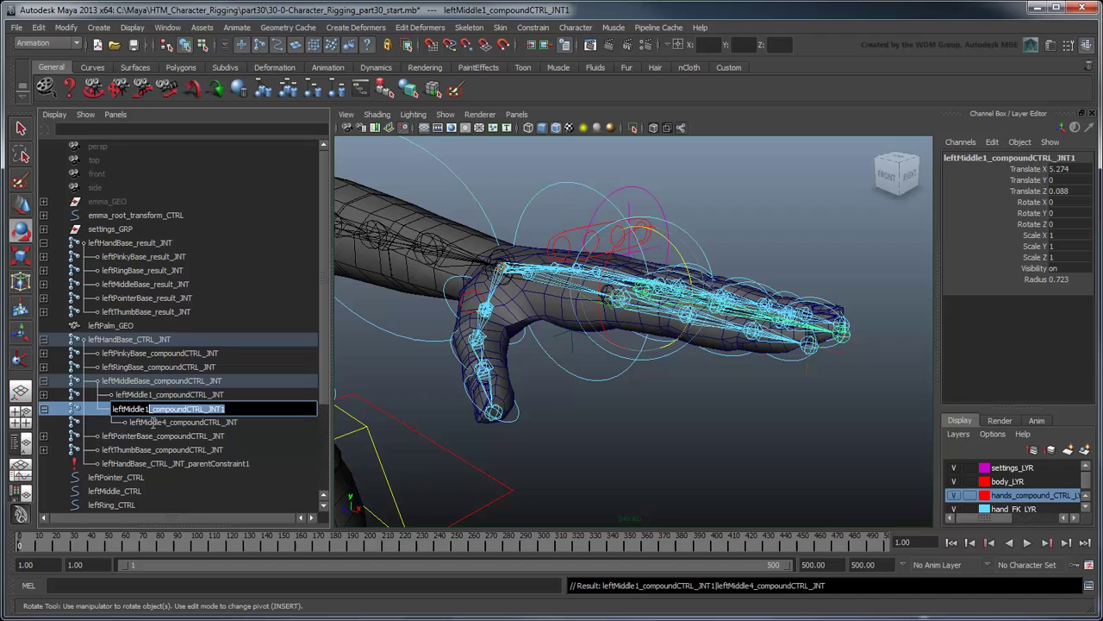
type("_straightStart_JNT")
key("Return")
double_click(164, 423)
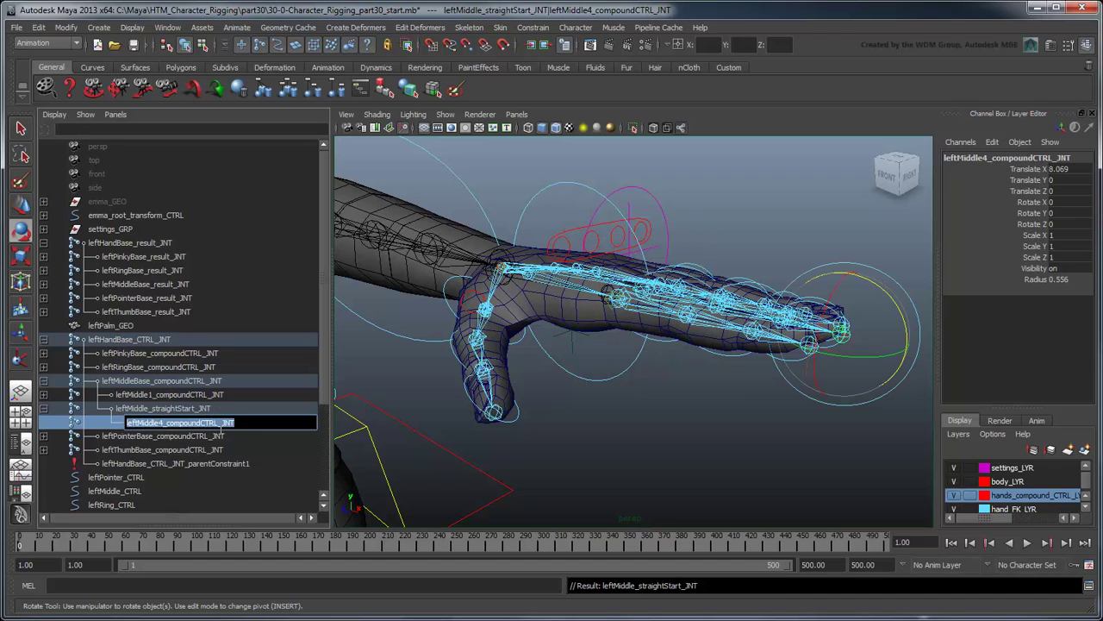
left_click_drag(233, 422, 162, 423)
type("_straightEnd_JNT")
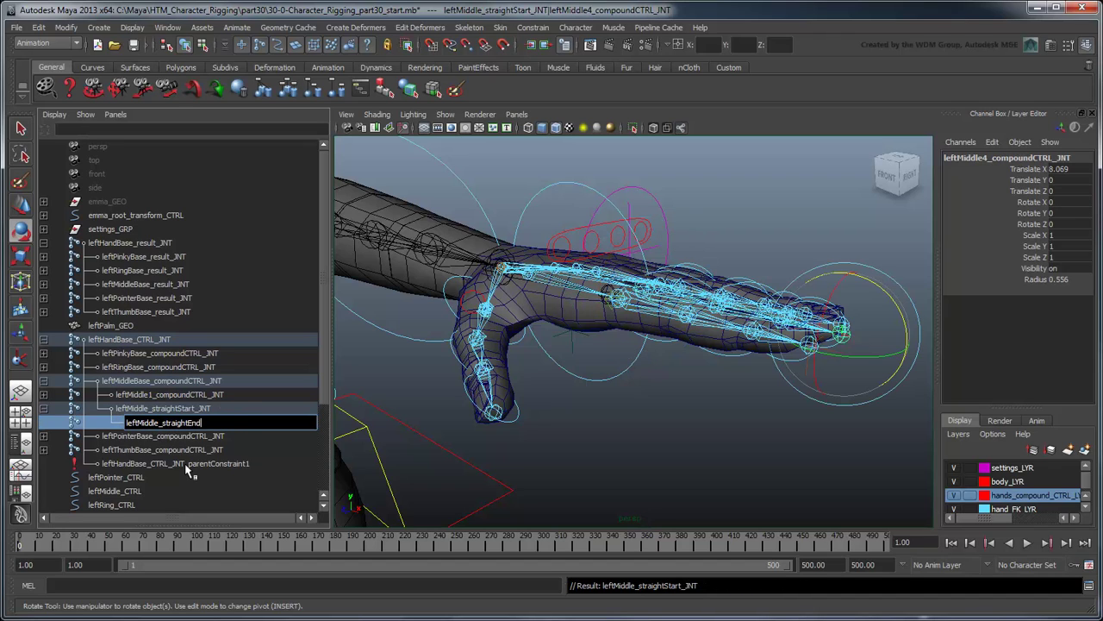
key("Return")
Rename the effector to leftMiddle_straight_EFF and the IK handle to leftMiddle_straight_HDL
double_click(163, 435)
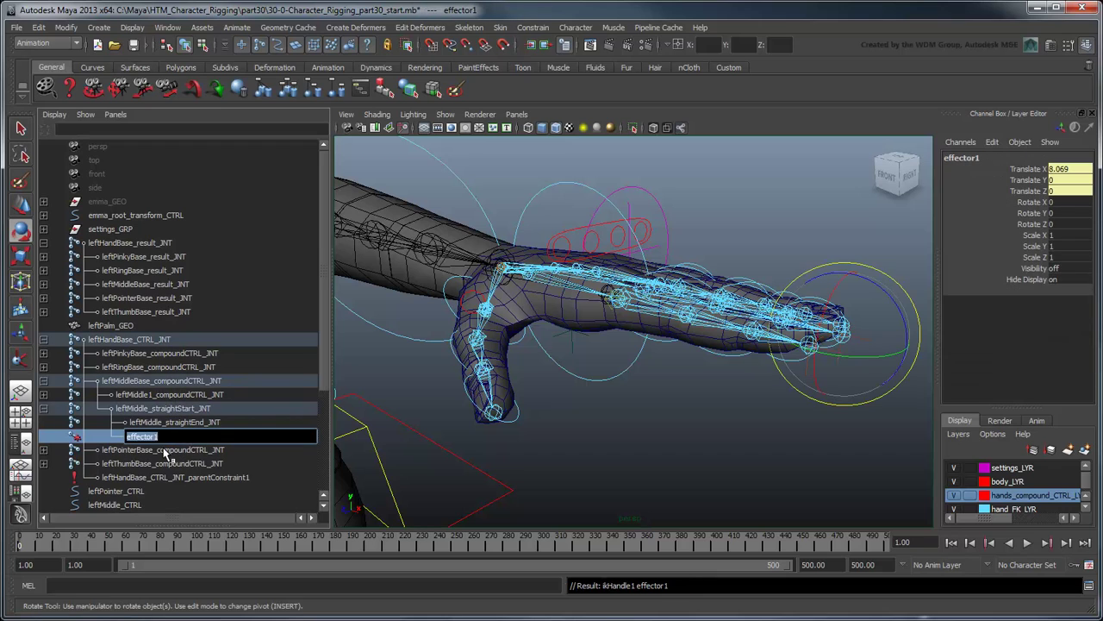
type("leftMiddle_straight_EFF")
key("Return")
scroll(167, 455, "down", 4)
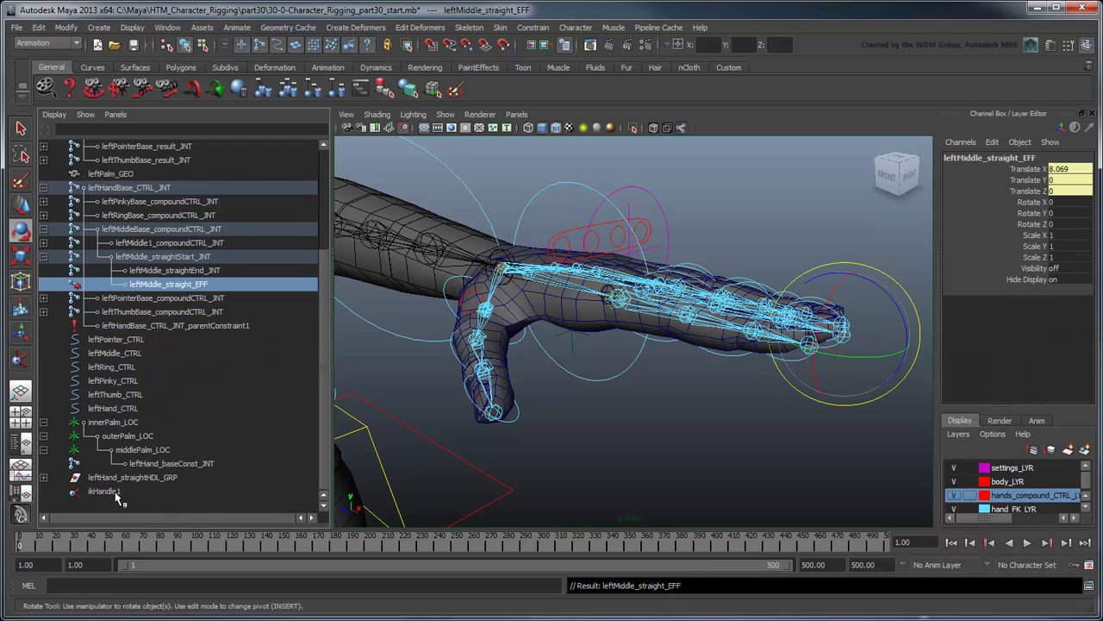
double_click(119, 493)
type("leftMiddle_straight_HDL")
key("Return")
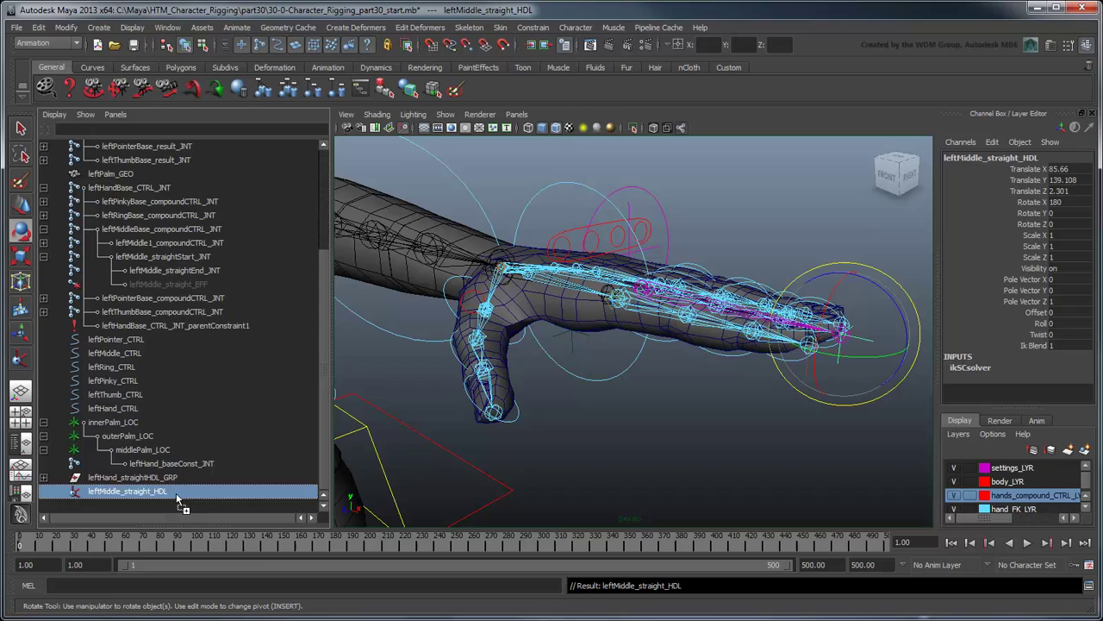
middle_click_drag(184, 492, 171, 415)
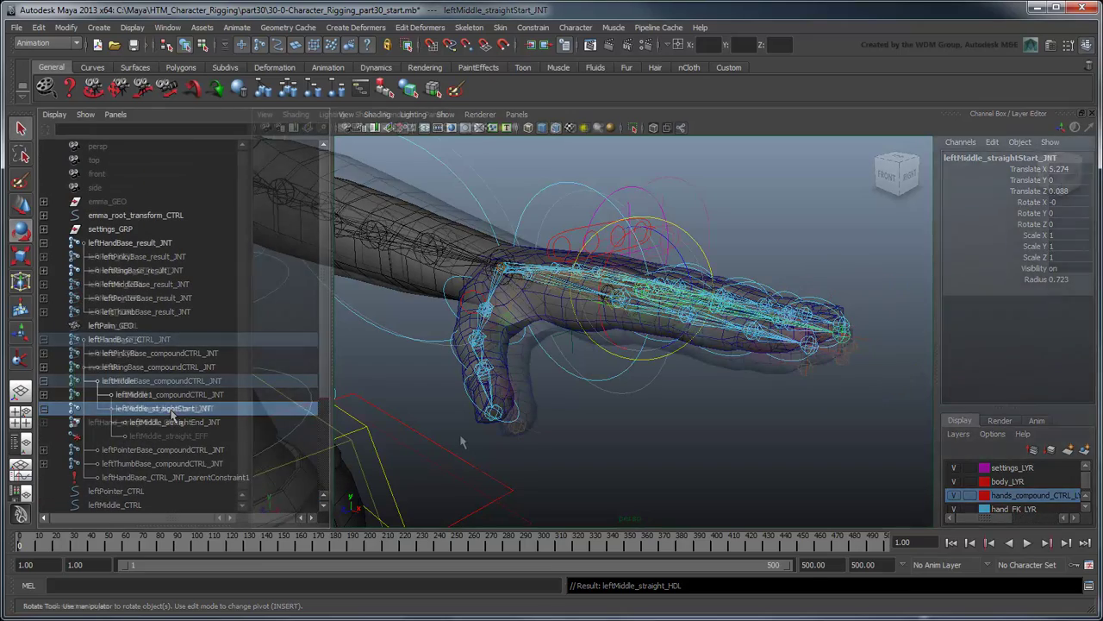
Test-rotate the middlePalm, outerPalm and innerPalm locators, undoing each rotation
left_click(137, 395)
key("e")
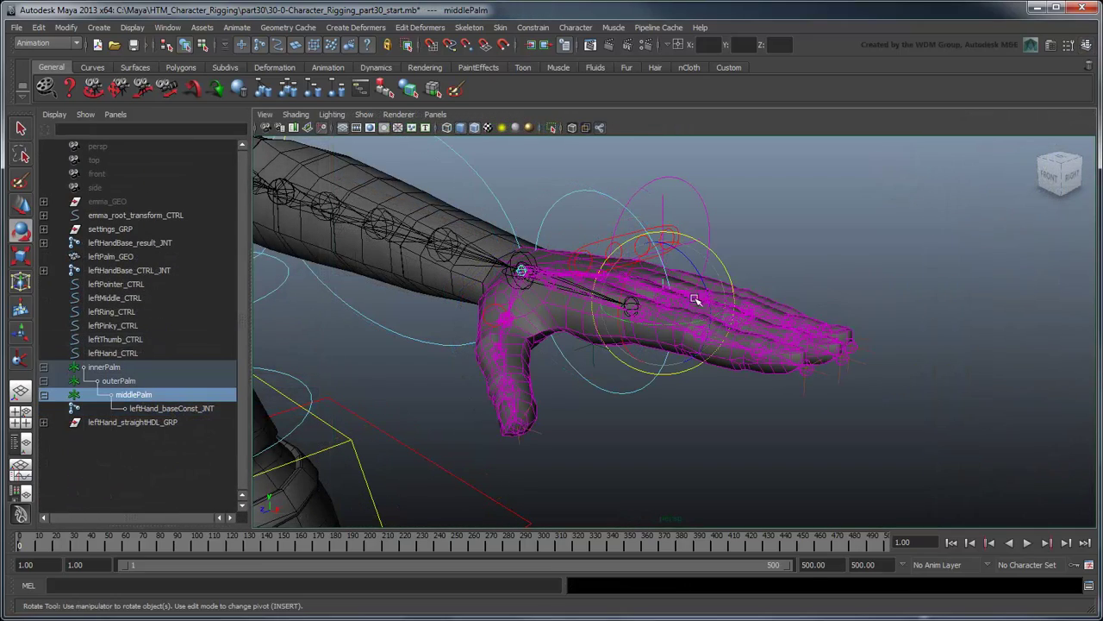
mouse_move(702, 277)
left_mouse_down()
mouse_move(714, 327)
mouse_move(730, 320)
mouse_move(625, 304)
mouse_move(707, 259)
left_mouse_up()
key("ctrl+z")
left_click(111, 383)
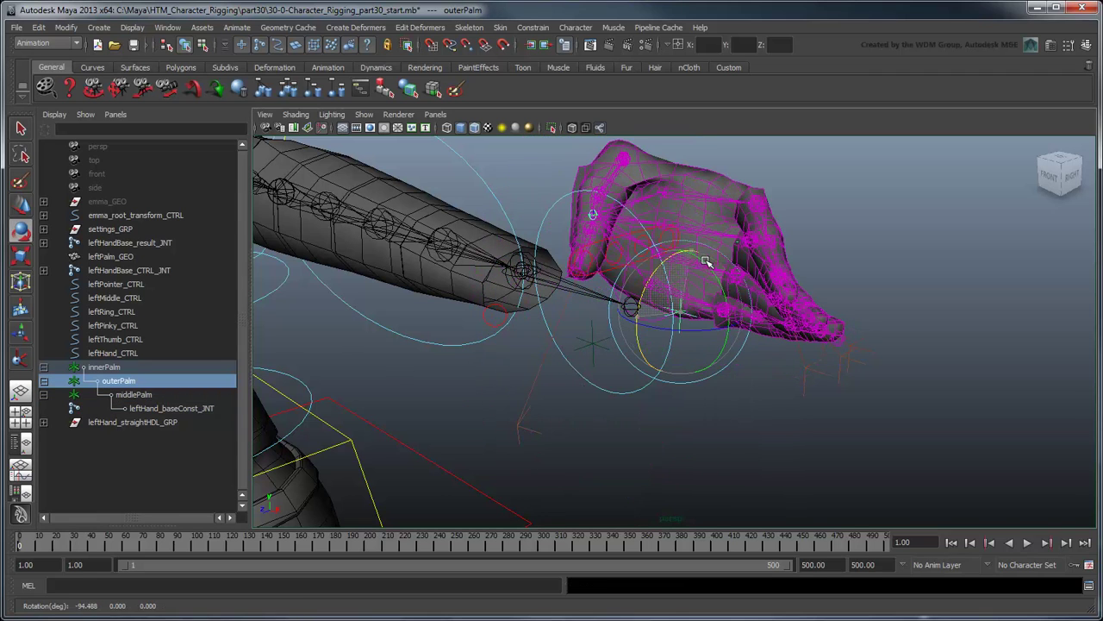
key("ctrl+z")
left_click(122, 369)
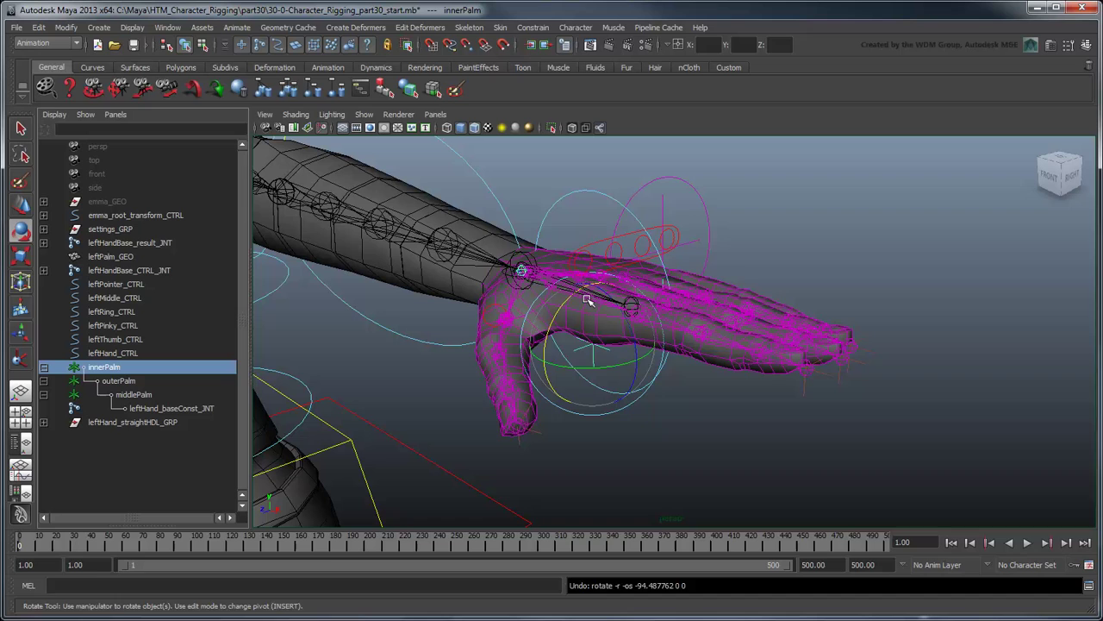
left_click_drag(604, 392, 793, 493)
key("ctrl+z")
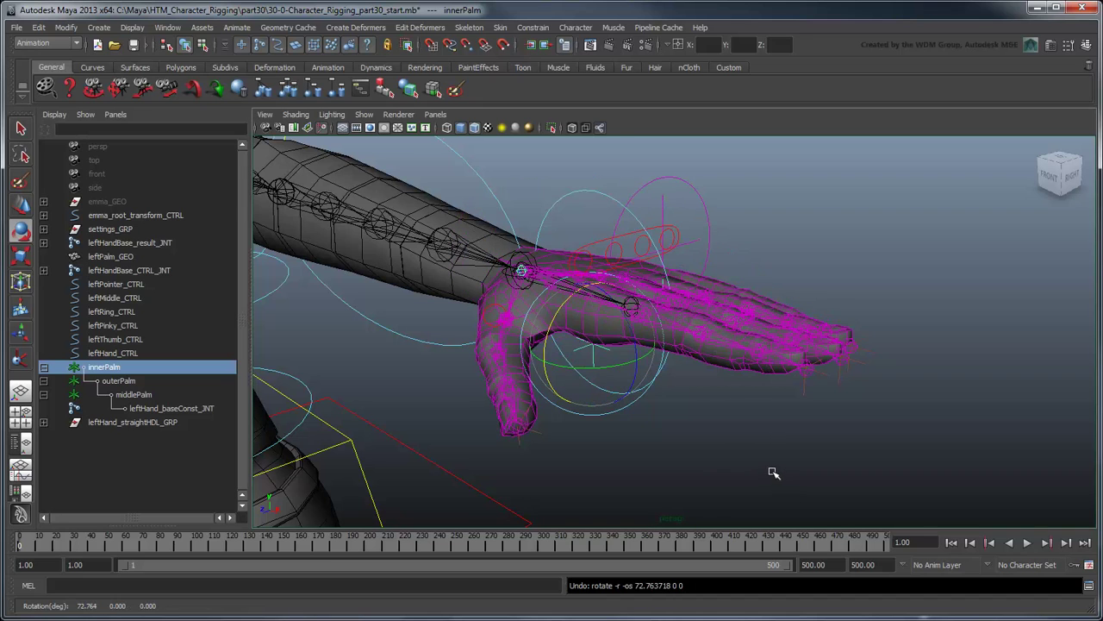
key("q")
left_click(771, 470)
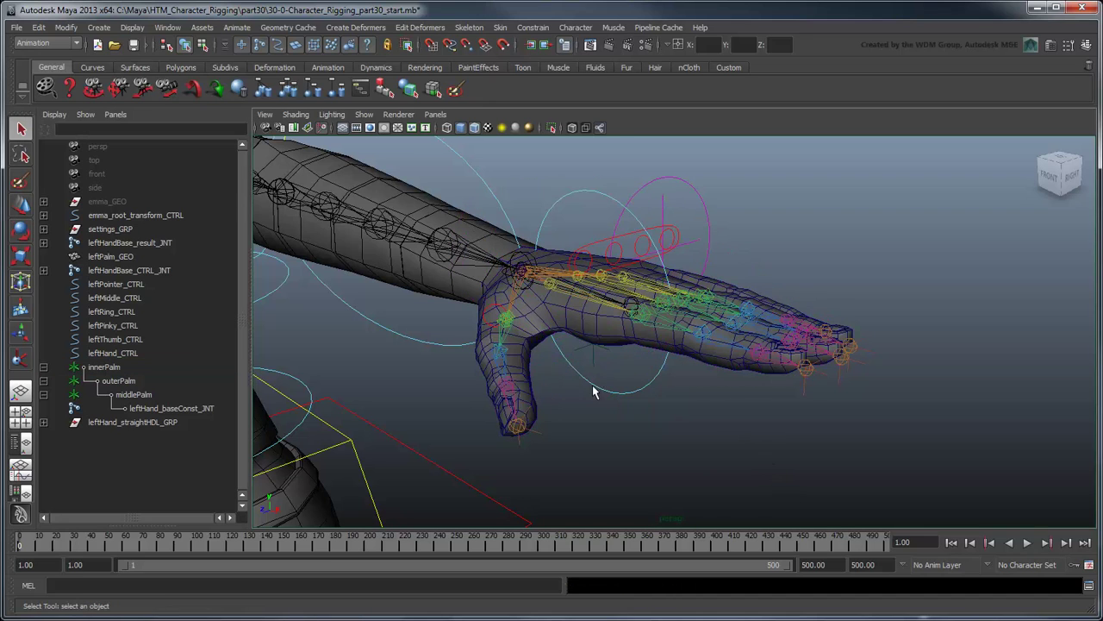
Inspect the thumb joint chain under leftHandBase_CTRL_JNT, then collapse leftThumbBase_compoundCTRL_JNT
left_click(45, 272)
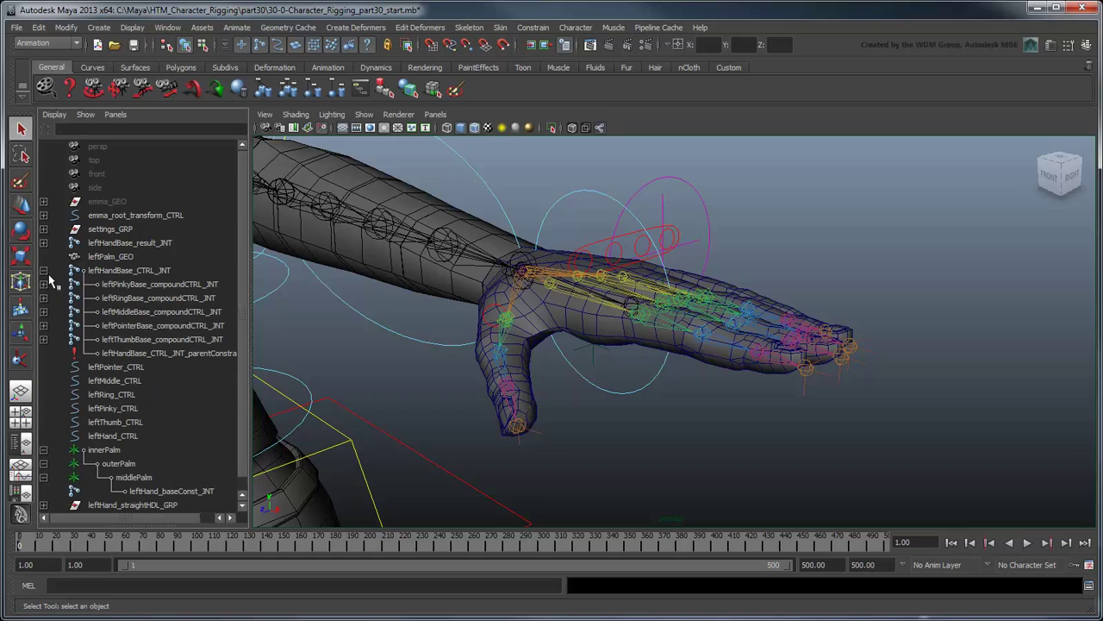
left_click(44, 339)
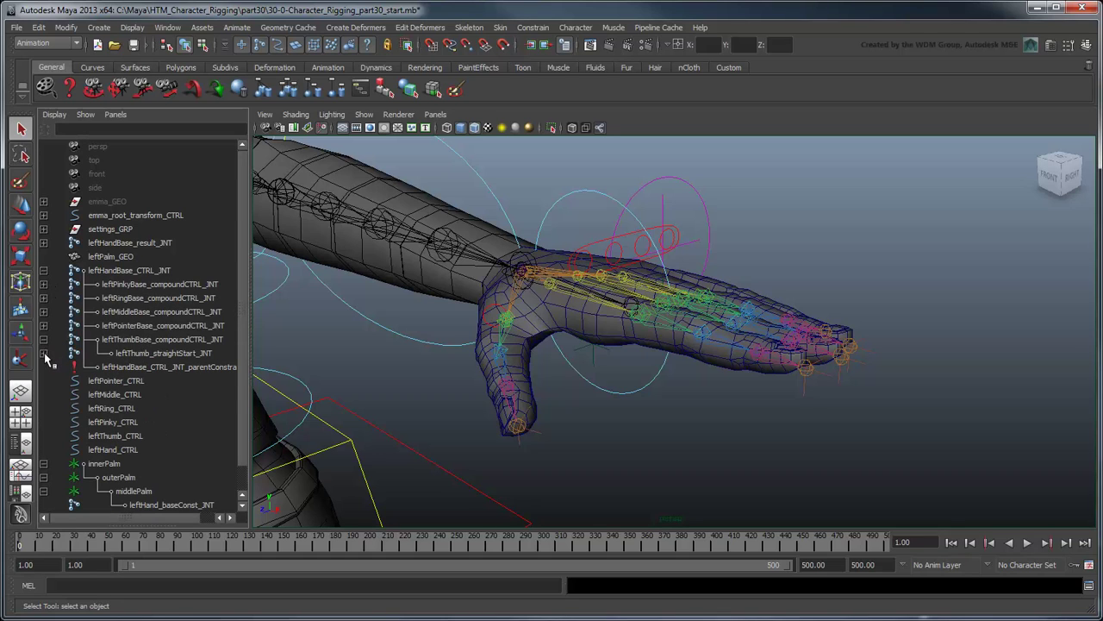
left_click(43, 354)
left_click_drag(250, 345, 280, 345)
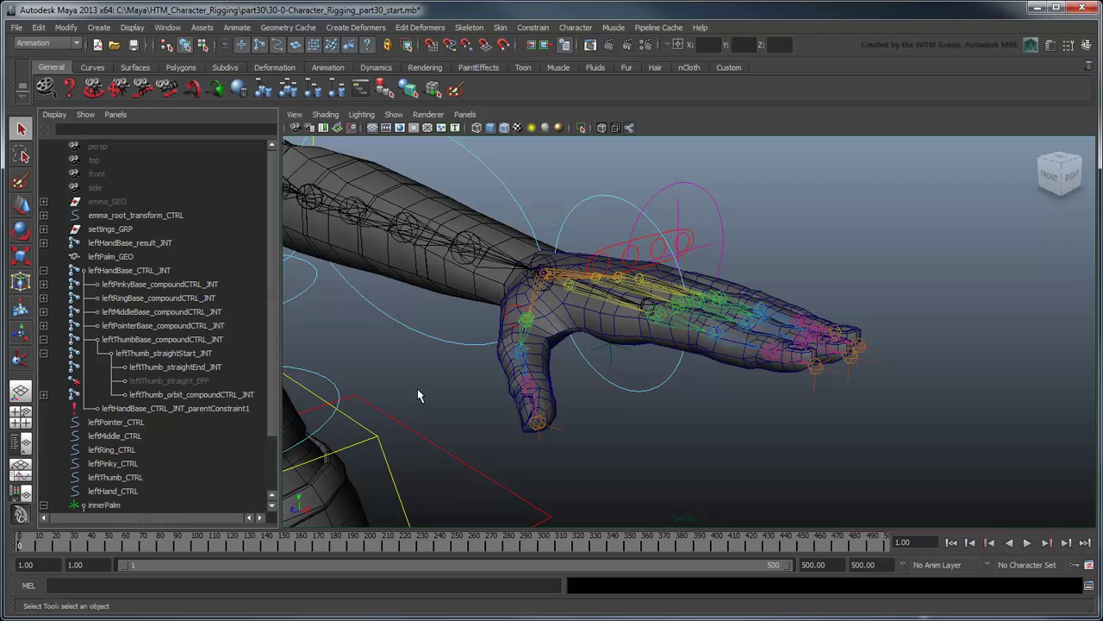
left_click(44, 339)
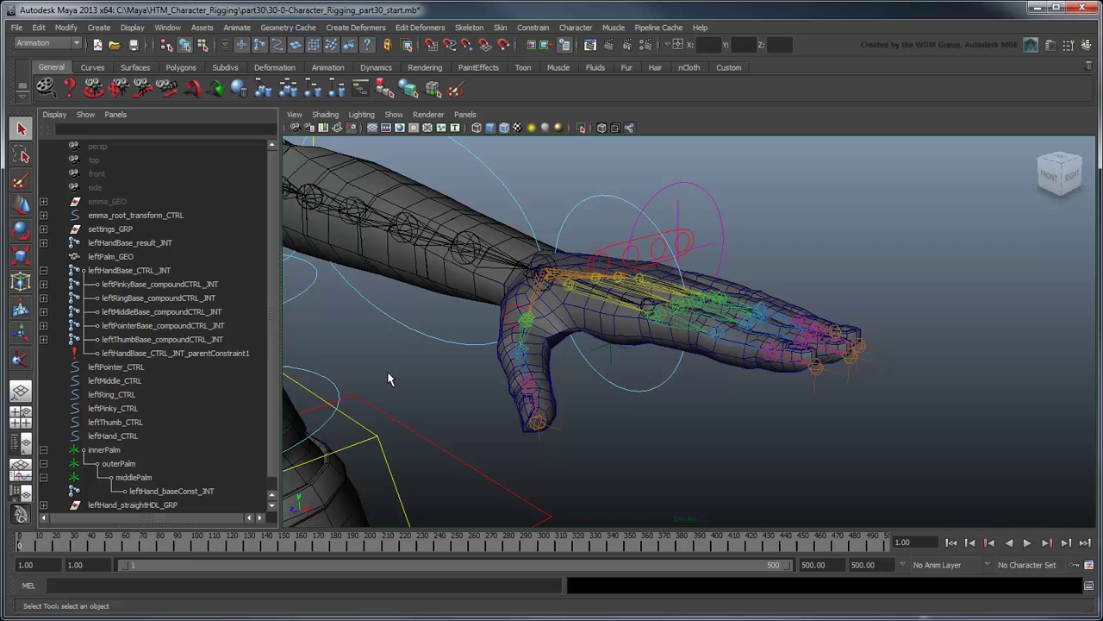
Add a Float attribute palmRaise to leftHand_CTRL with minimum -90 and maximum 90
left_click(629, 252)
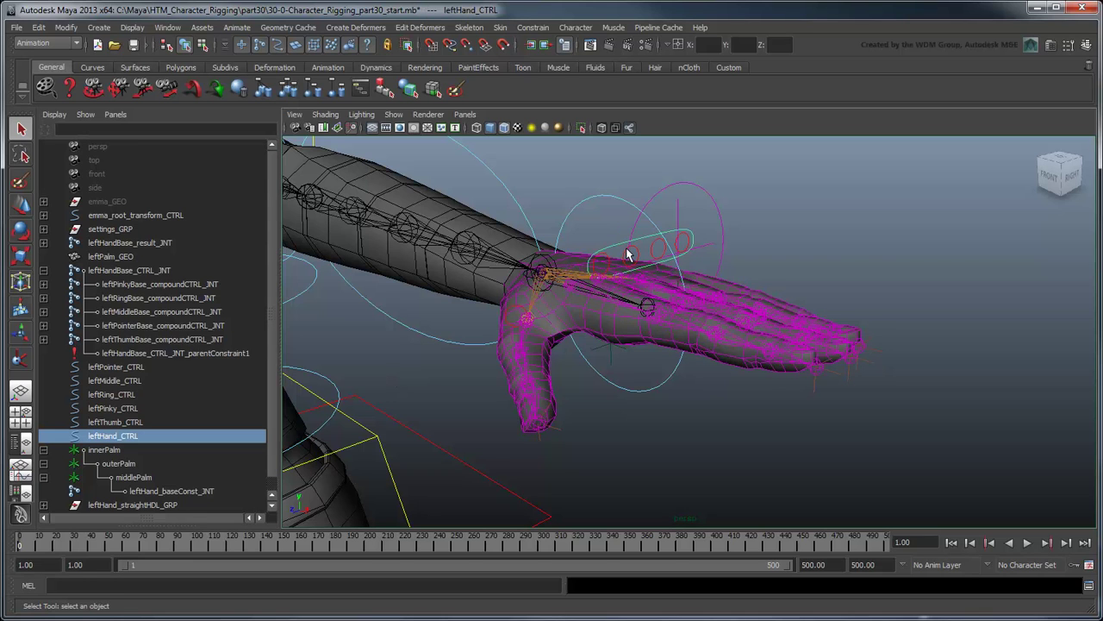
left_click(1085, 45)
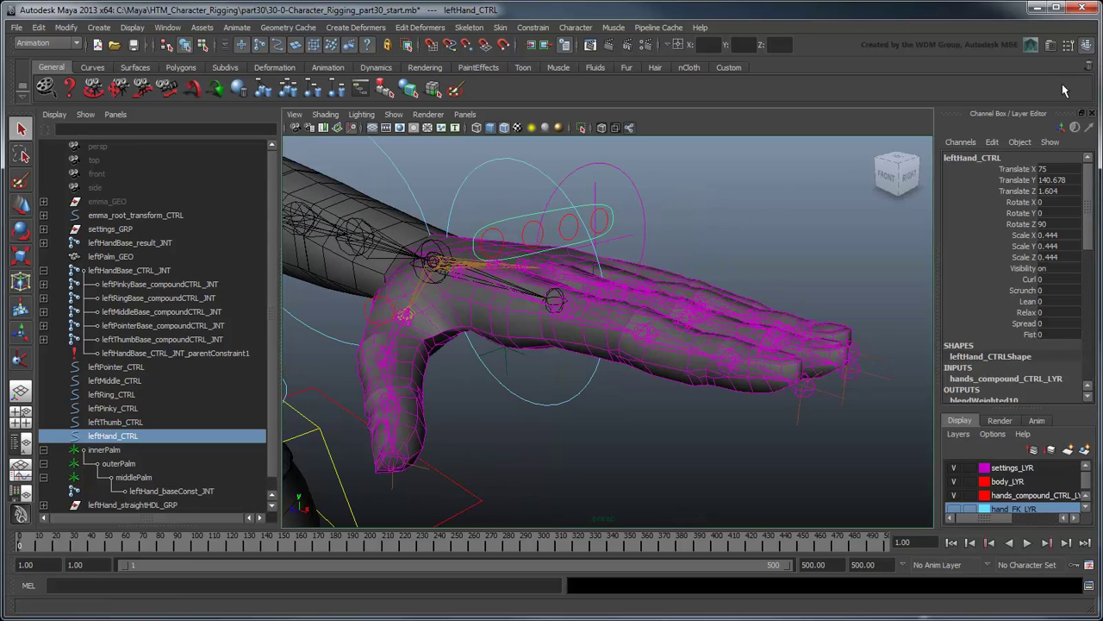
left_click(993, 143)
left_click(1021, 248)
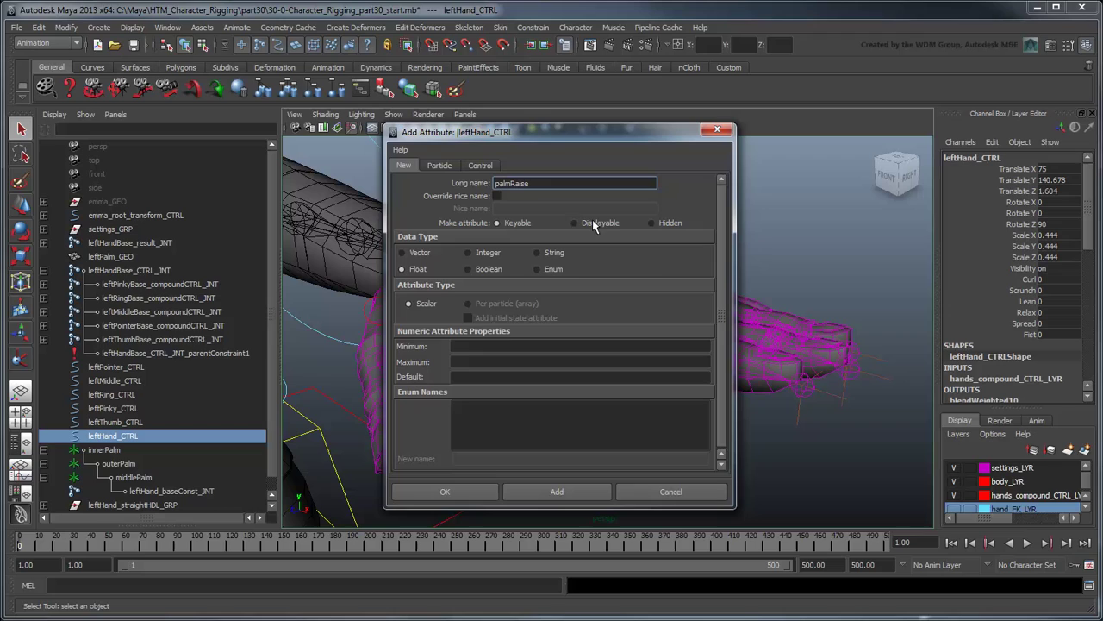
left_click(554, 347)
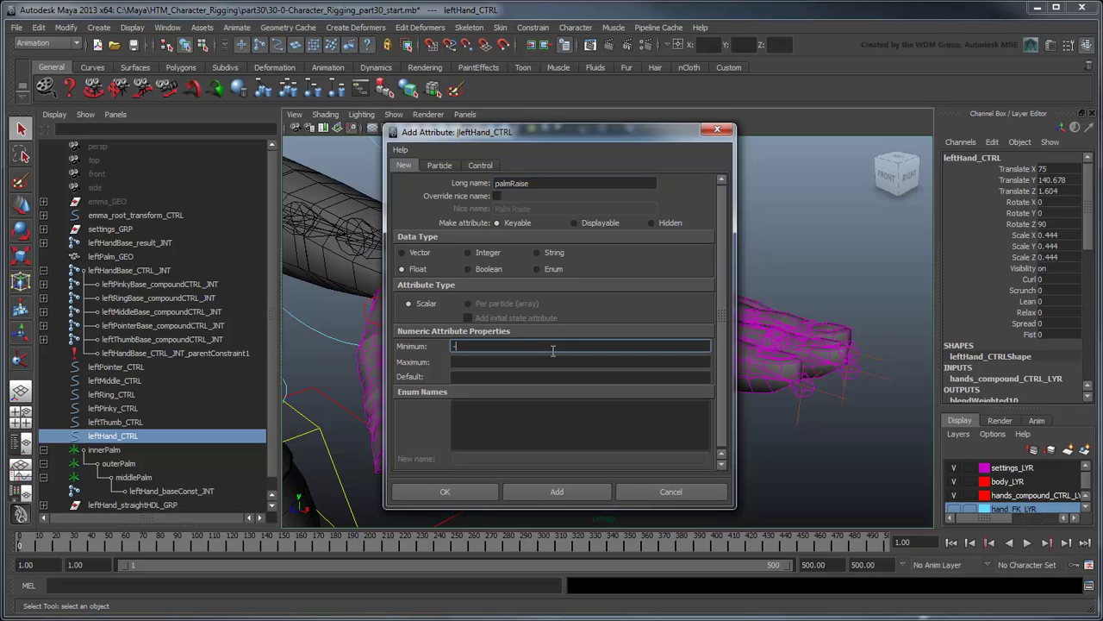
key("Tab")
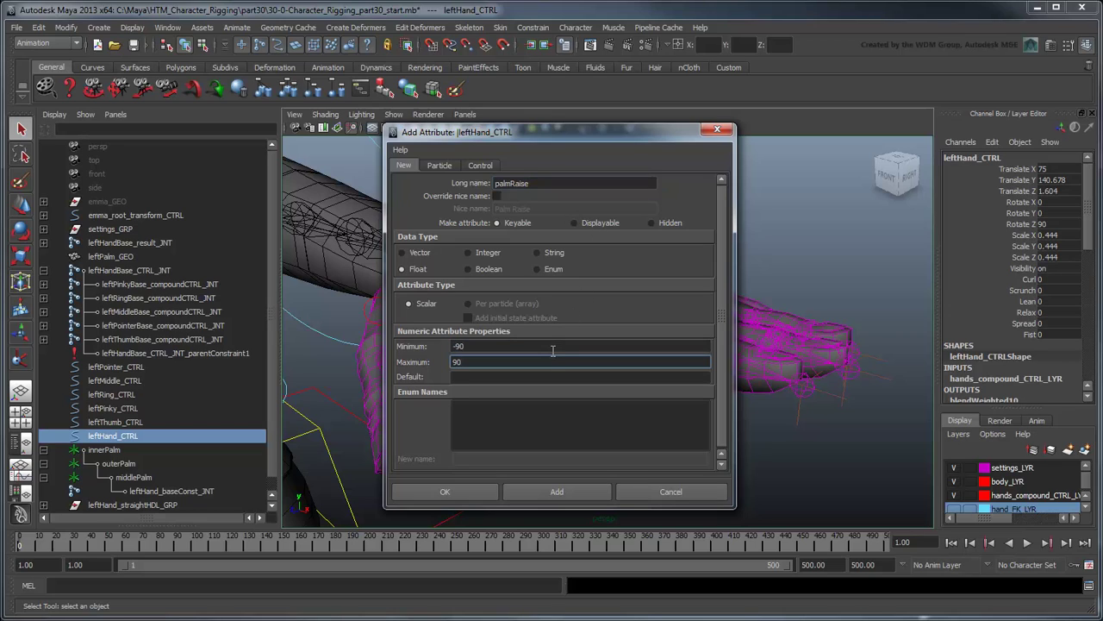
left_click(484, 493)
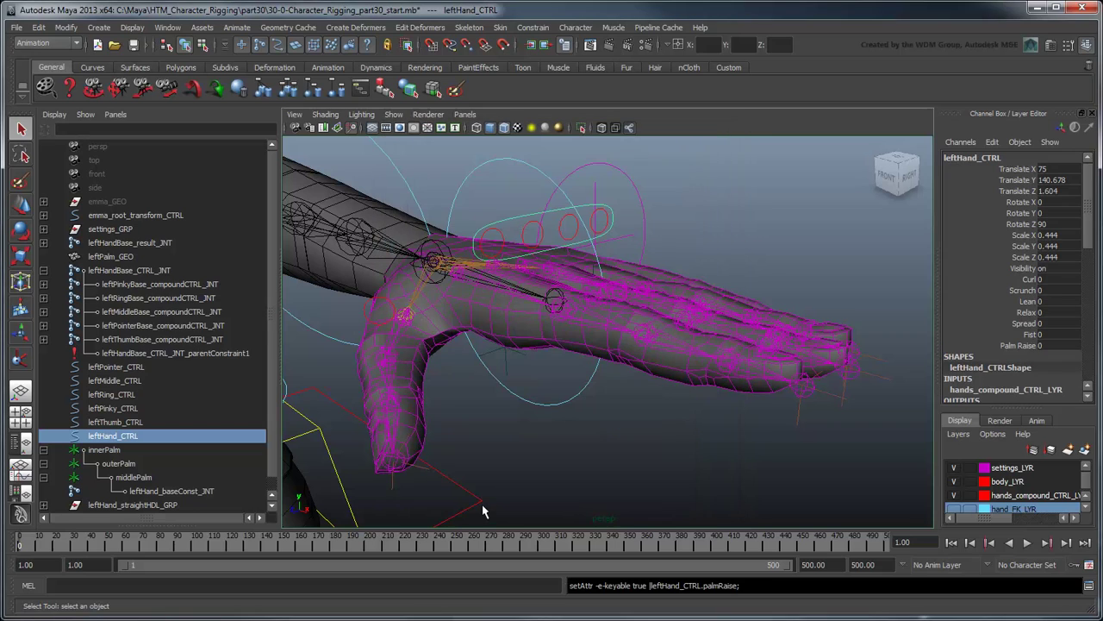
In Set Driven Key, load leftHand_CTRL as driver and middlePalm as driven; key Palm Raise 0 to Rotate Z 0
left_click(237, 27)
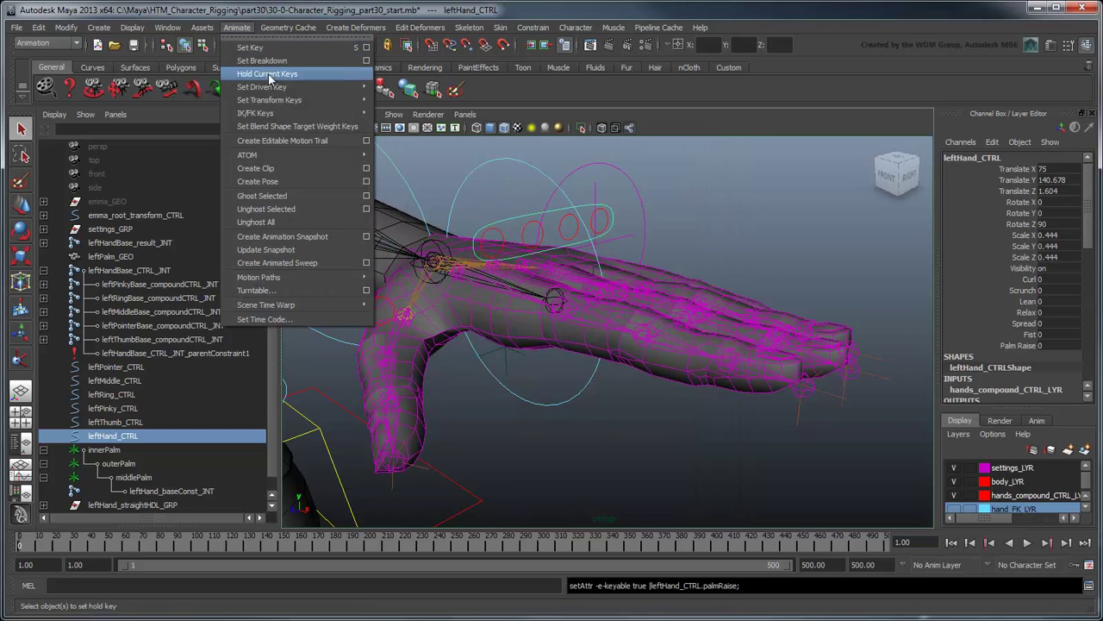
left_click(390, 94)
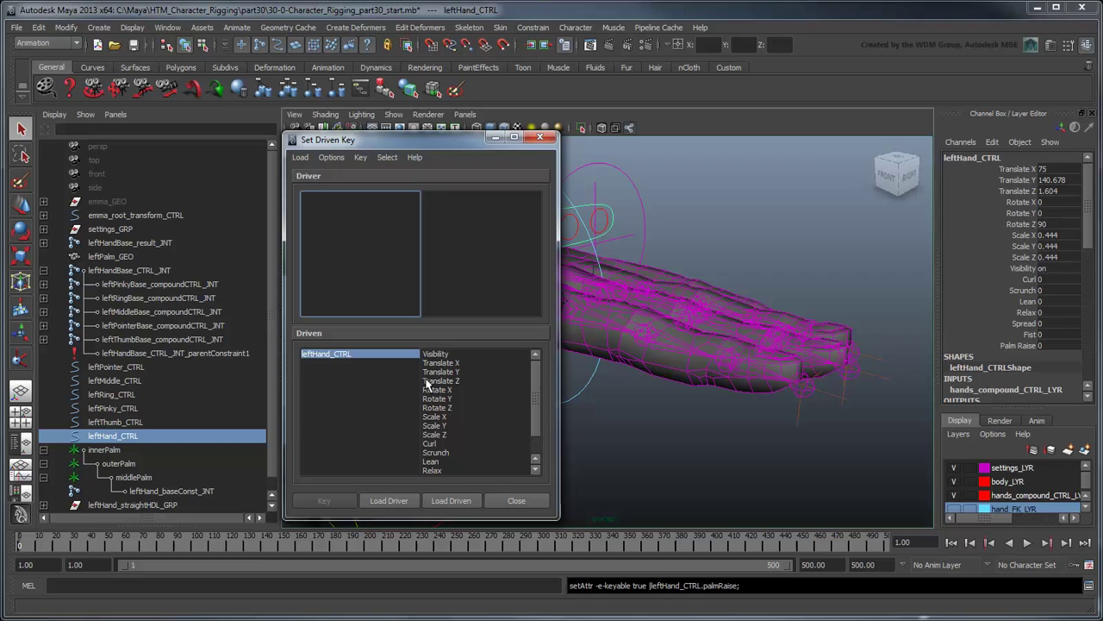
left_click(391, 500)
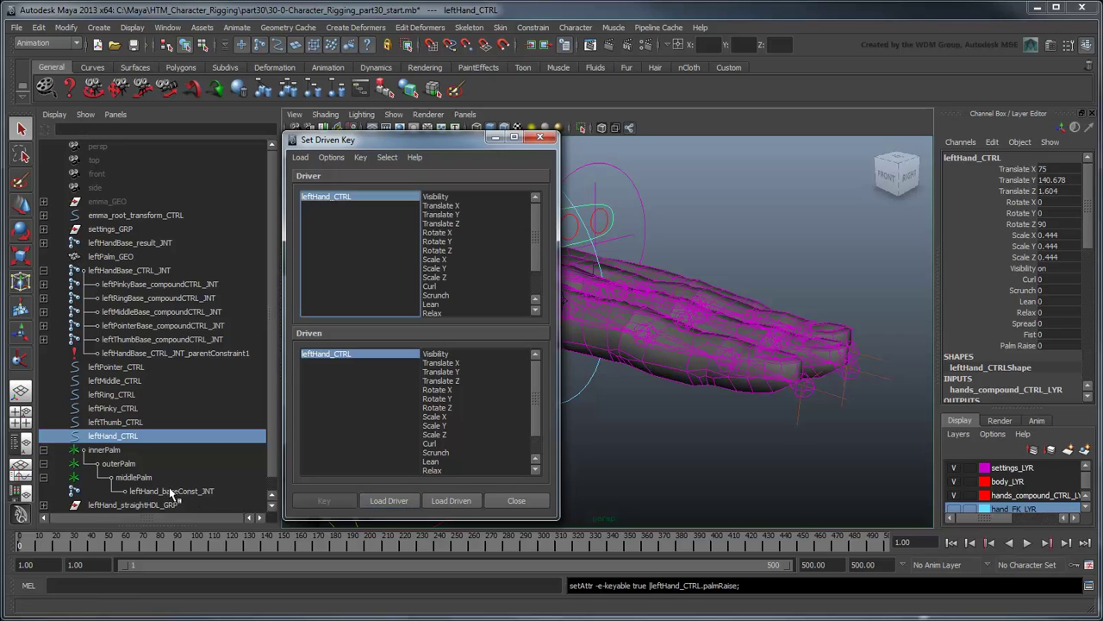
left_click(138, 477)
left_click(449, 505)
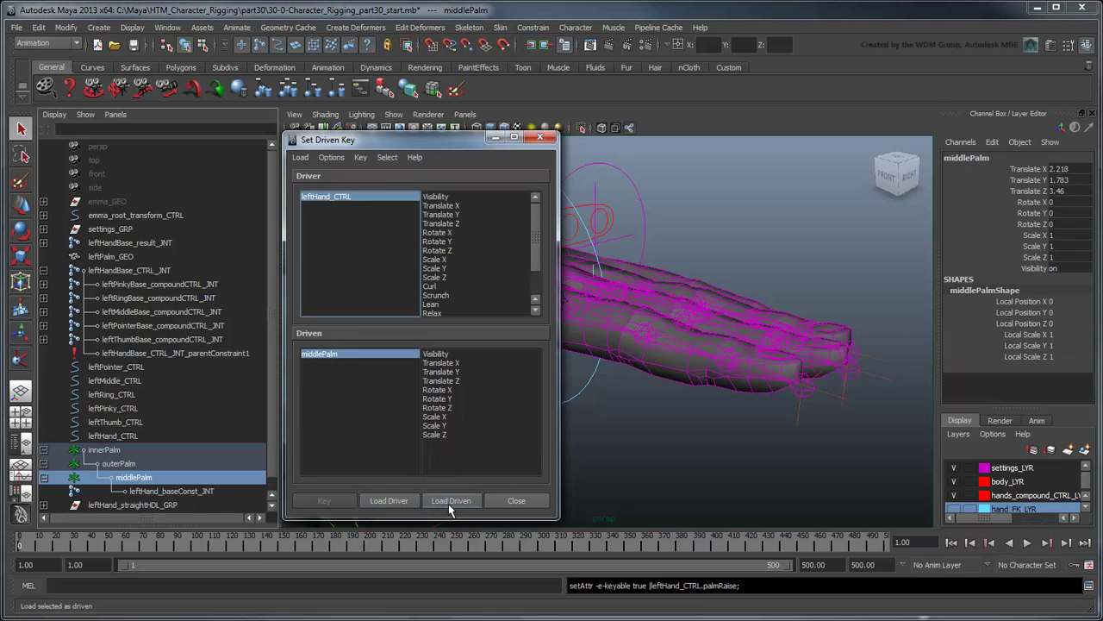
scroll(468, 293, "down", 2)
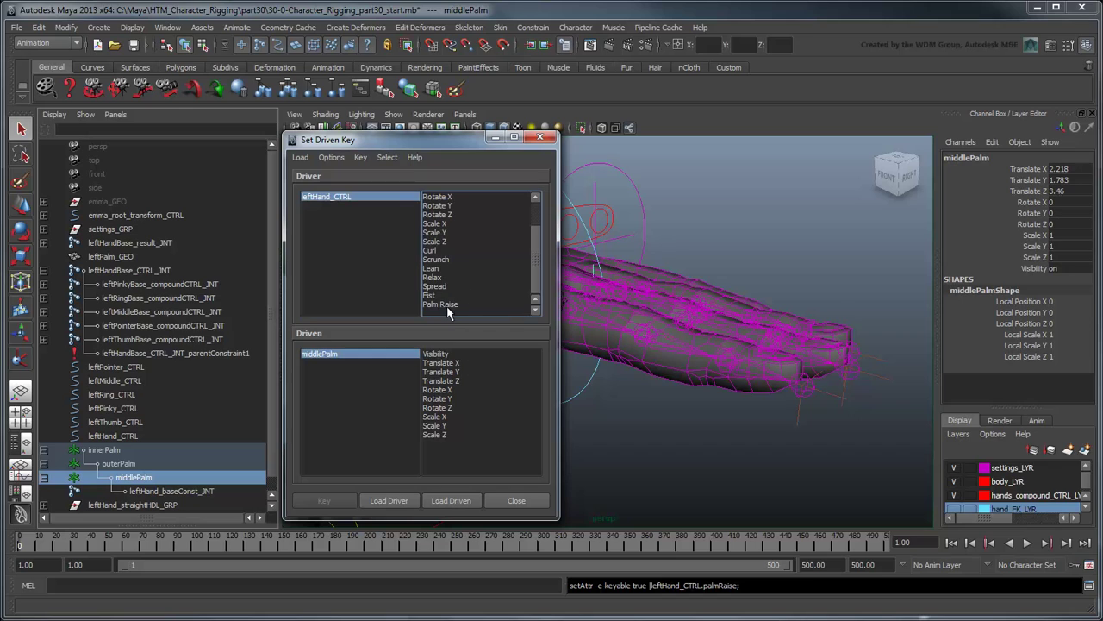
left_click(444, 305)
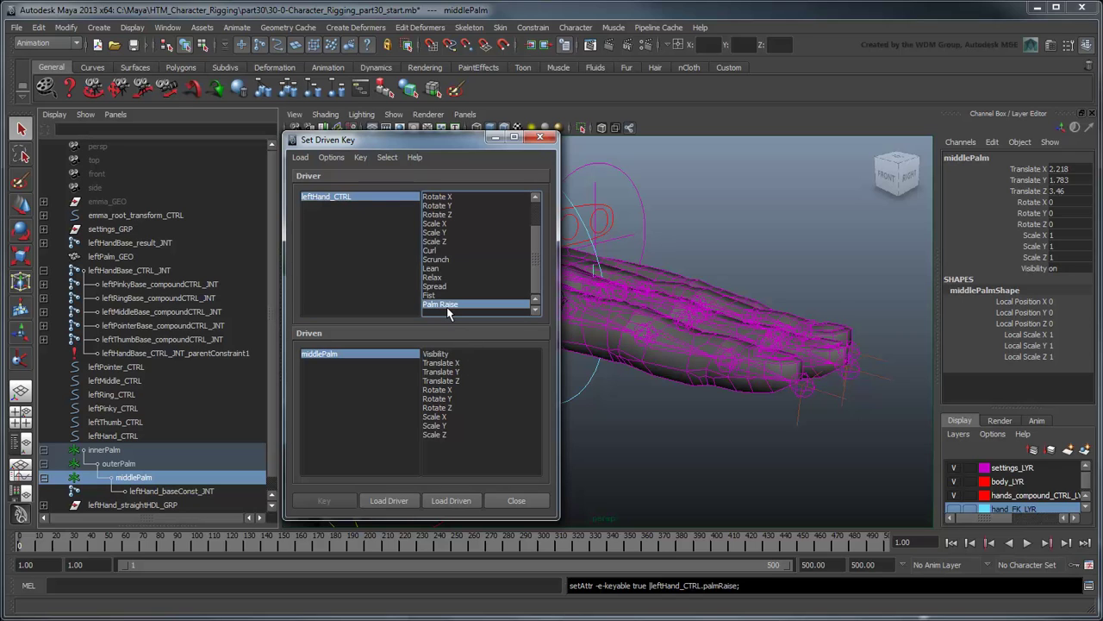
left_click(457, 410)
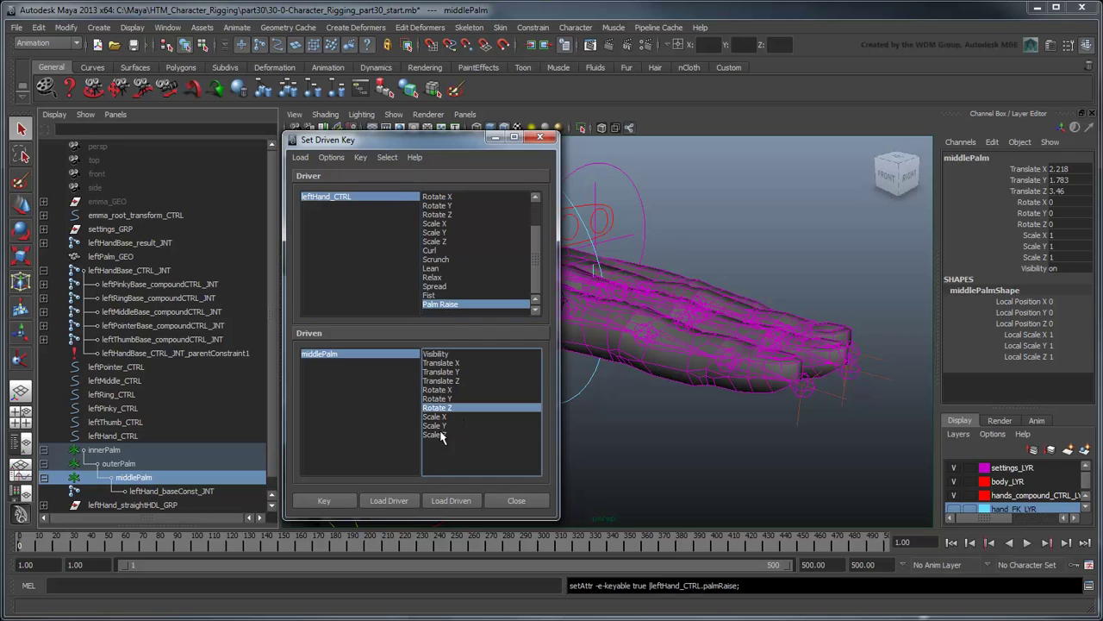
left_click(348, 504)
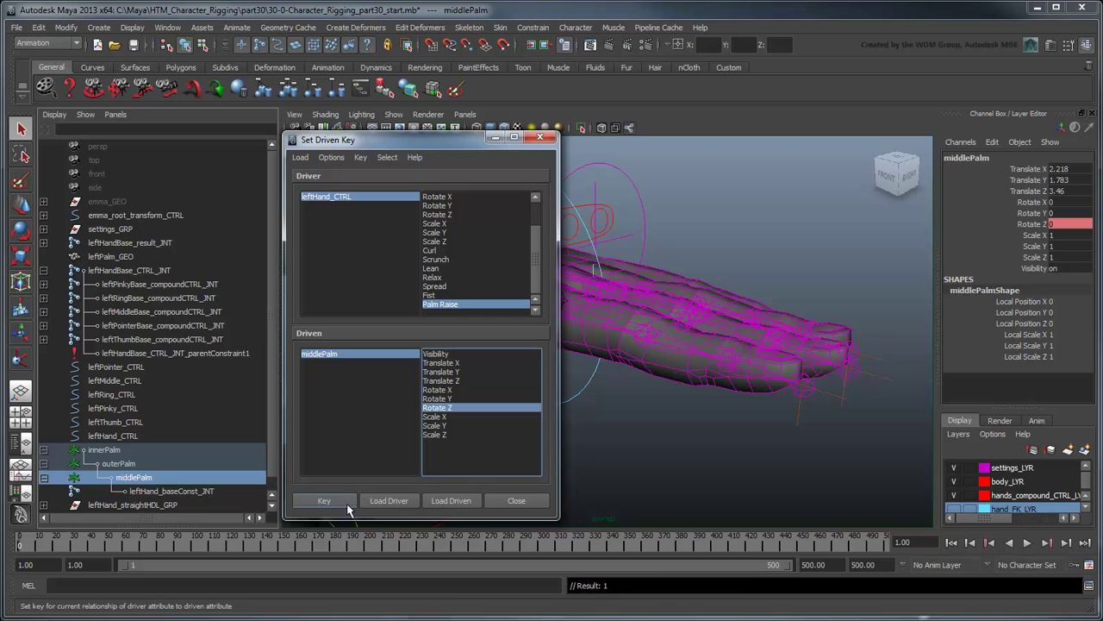
Set Palm Raise to 90 and middlePalm Rotate Z to -90, then key it
left_click(20, 392)
left_click_drag(366, 143, 122, 148)
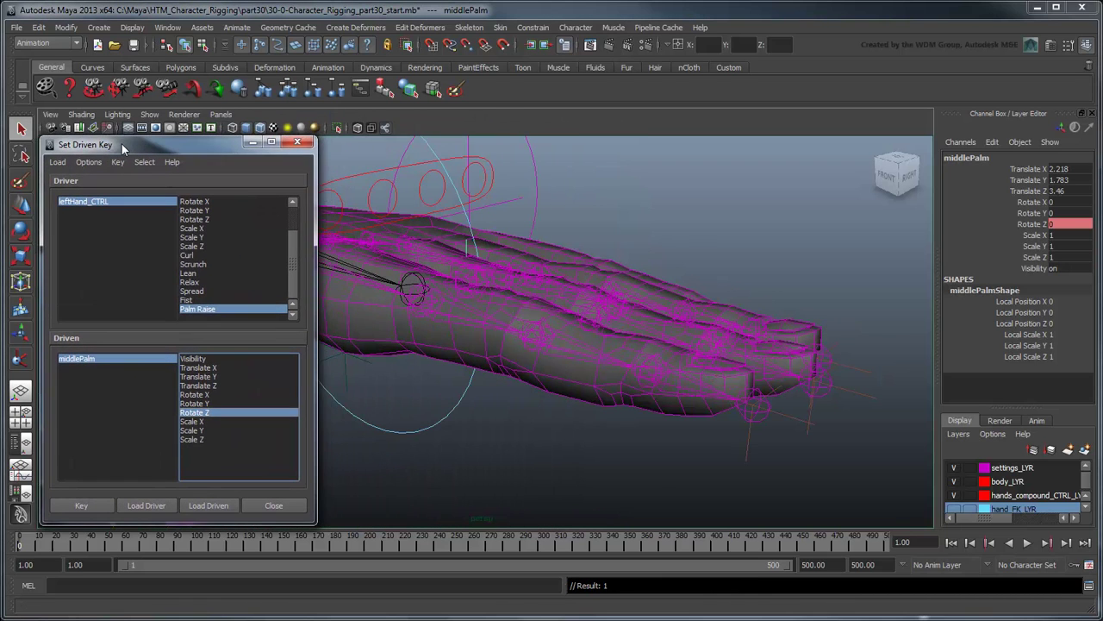
left_click_drag(482, 258, 617, 265, "alt")
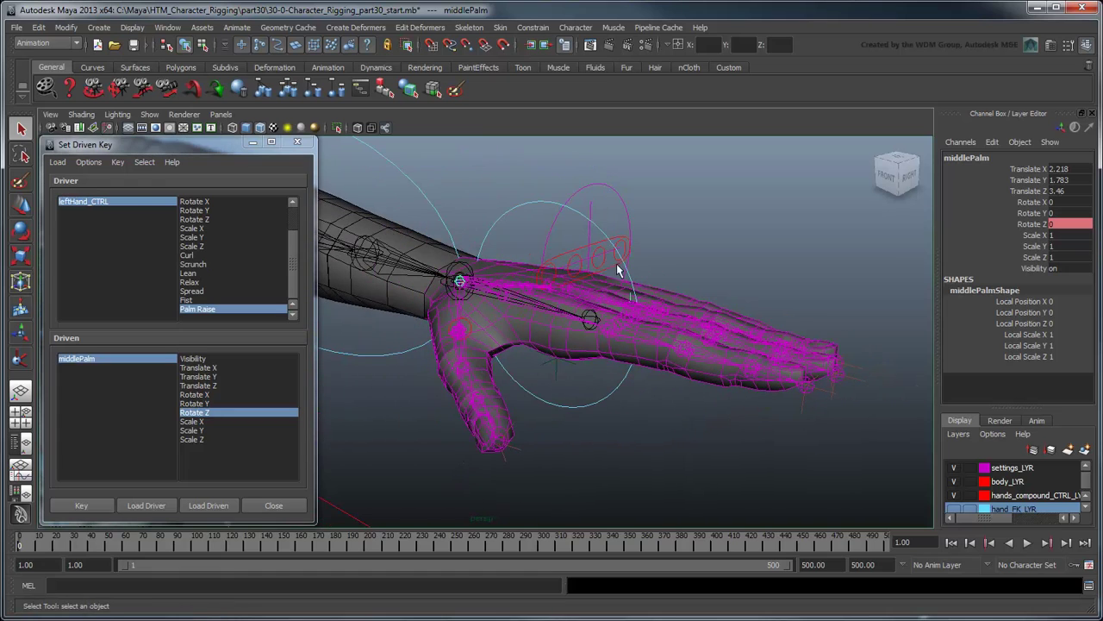
left_click(128, 203)
left_click(1060, 344)
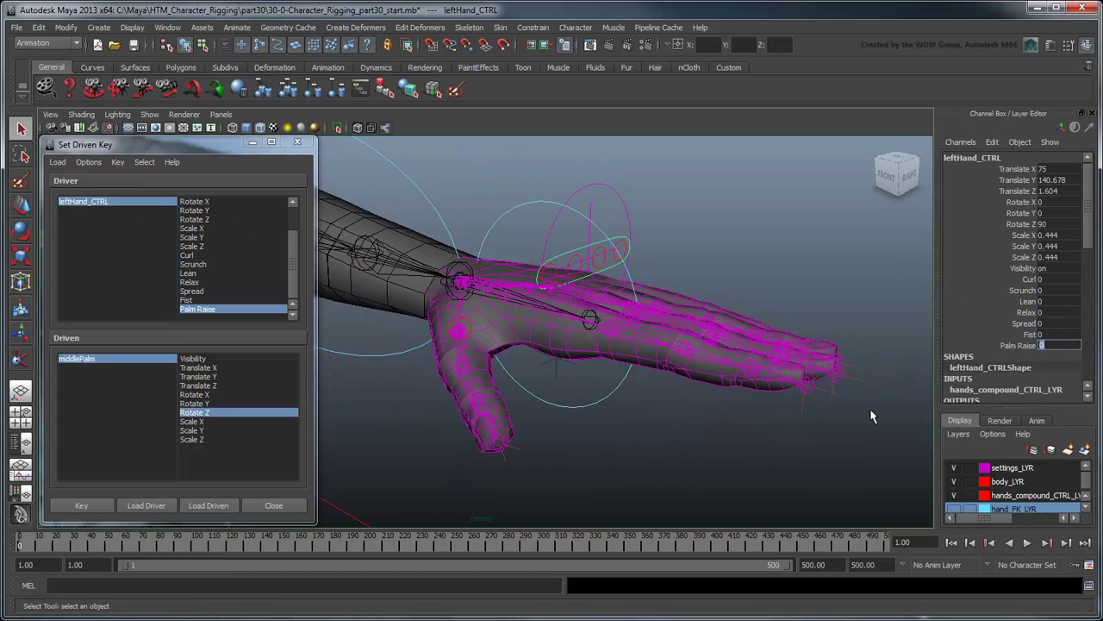
left_click(134, 369)
type("90")
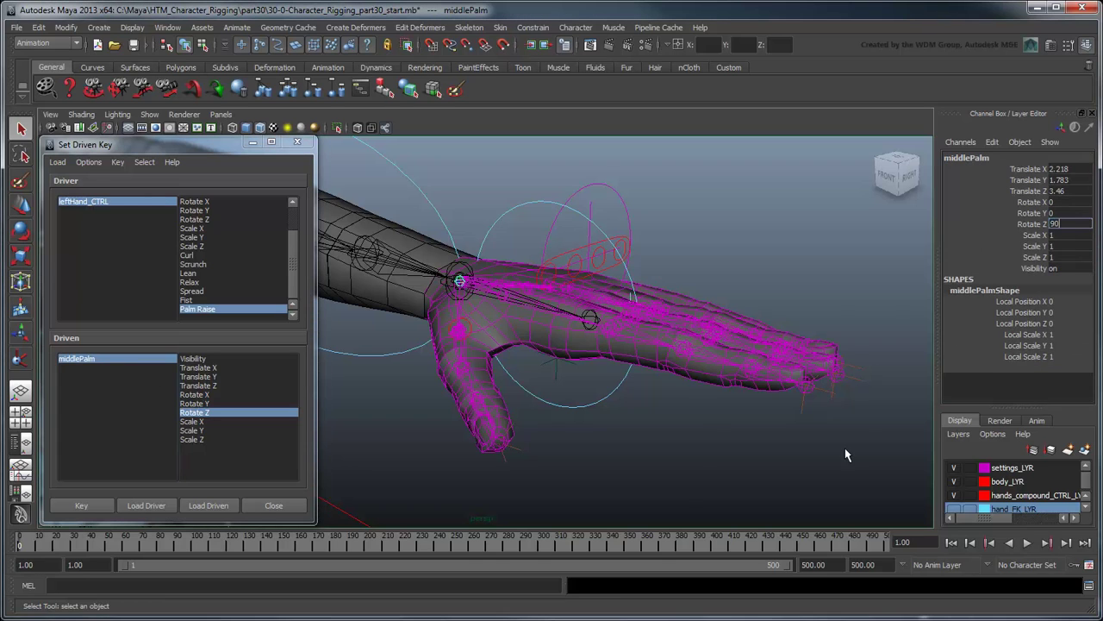
key("Return")
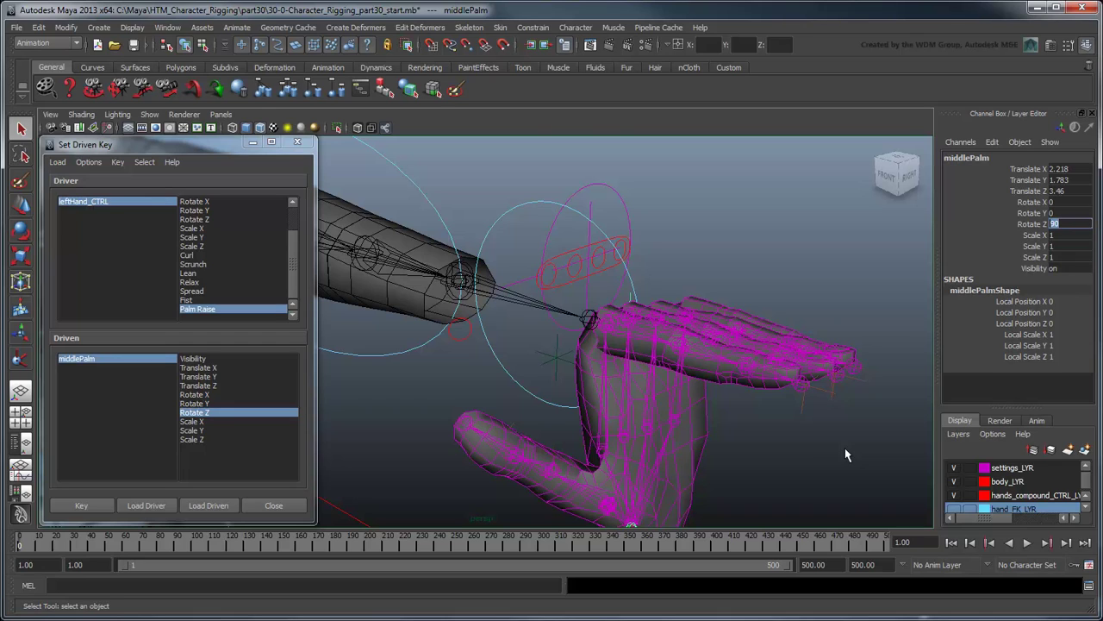
type("0")
key("Return")
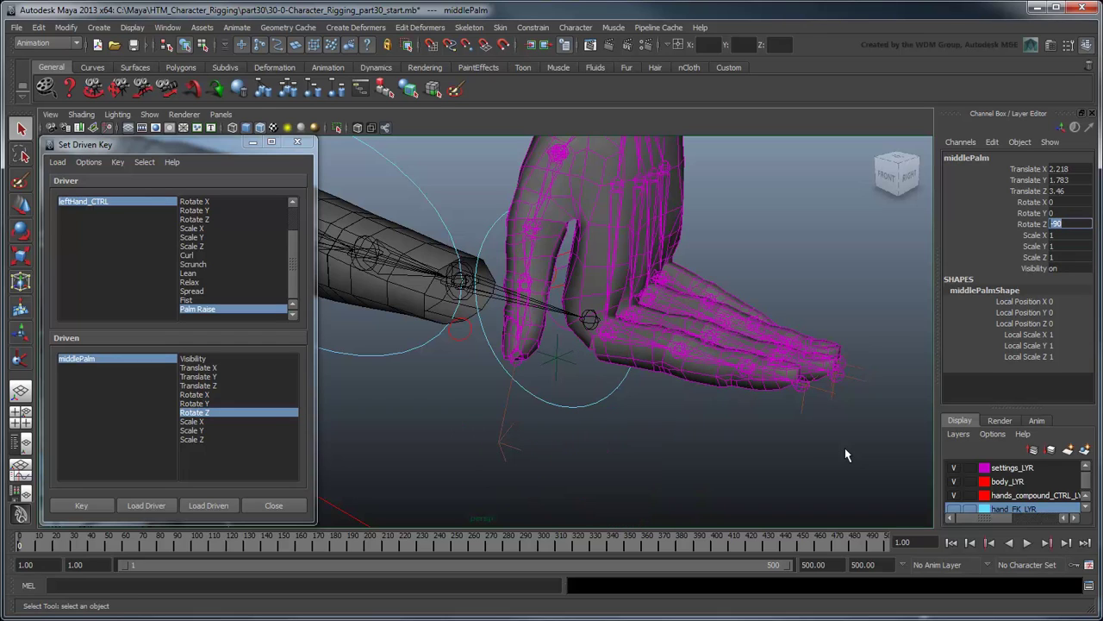
left_click(101, 508)
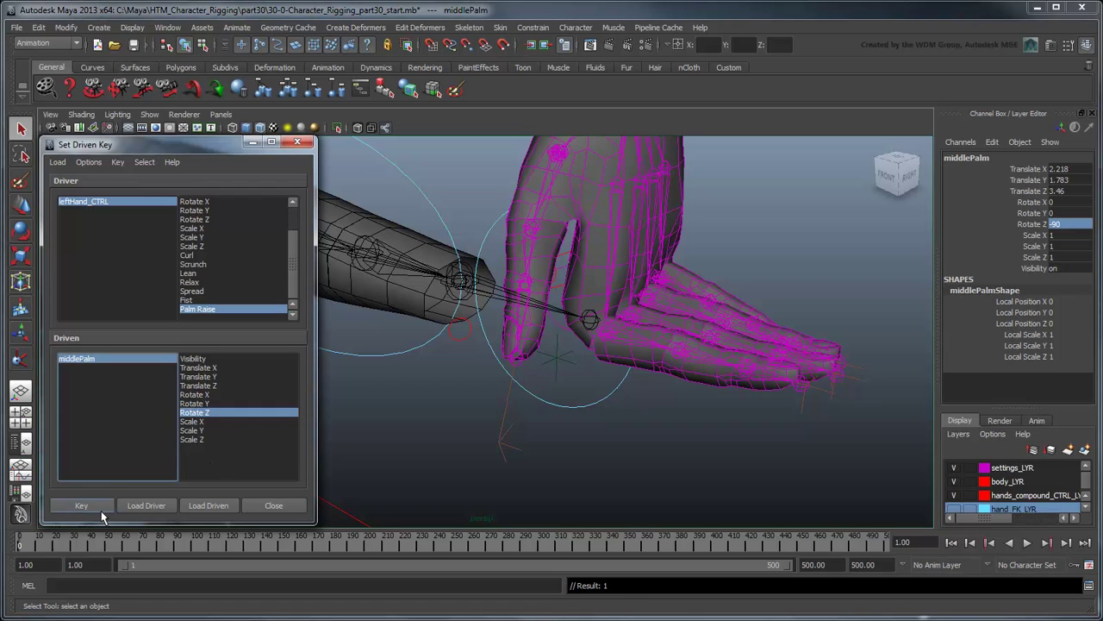
Set Palm Raise to -90 and middlePalm Rotate Z to 90, then key it
left_click(120, 202)
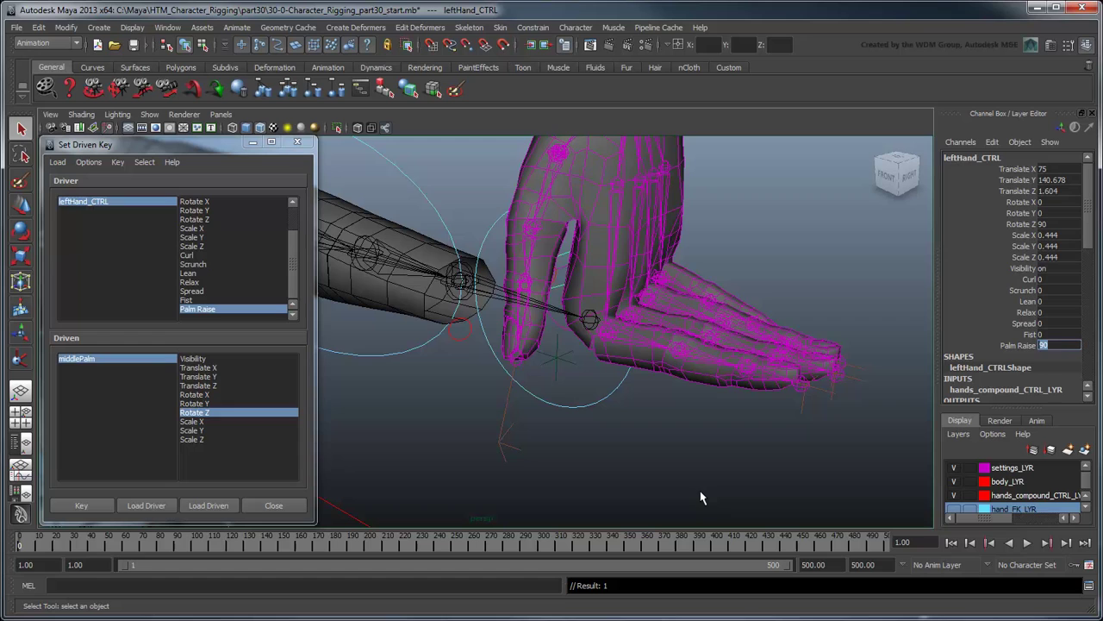
type("-90")
key("Return")
left_click(144, 359)
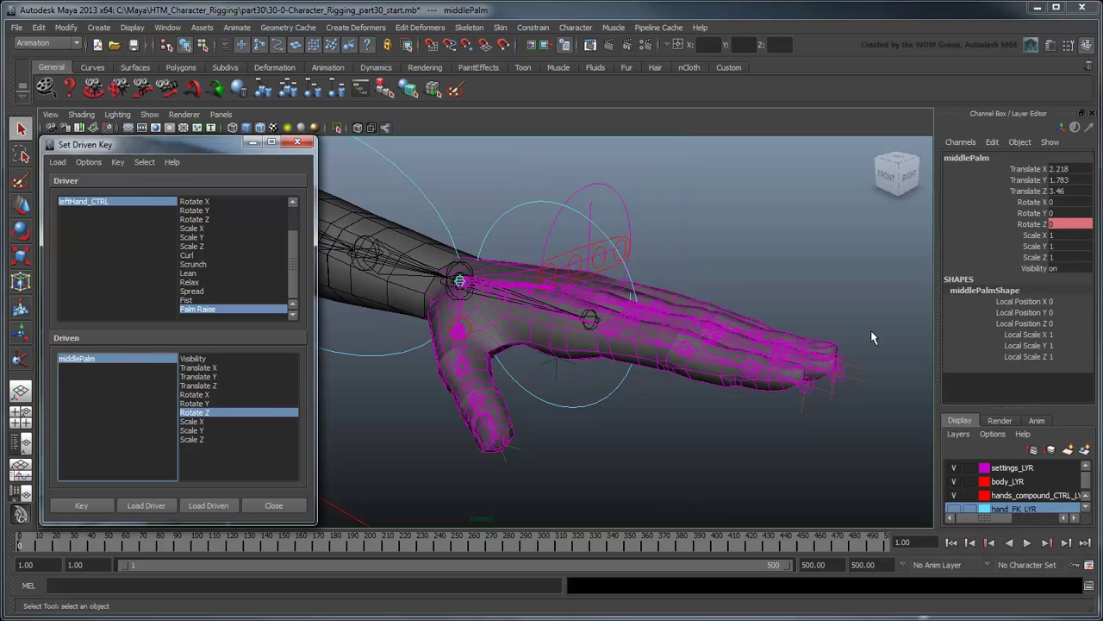
left_click(1069, 224)
type("90")
key("Return")
left_click(81, 505)
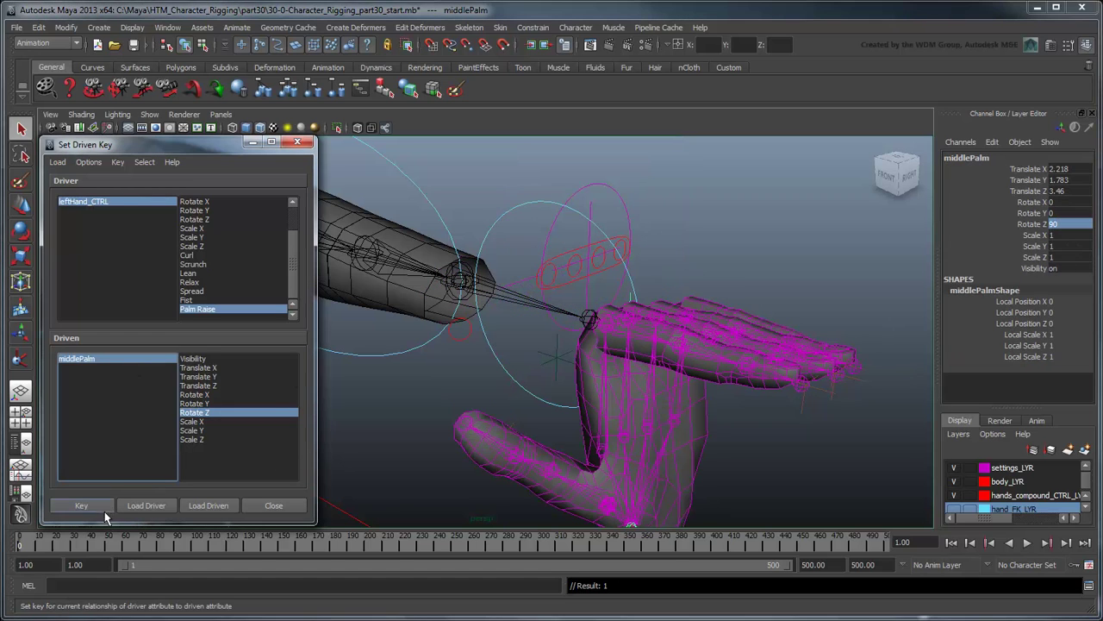
Sweep Palm Raise to test the palm bend, then reset it to 0
left_click(125, 204)
left_click(1017, 345)
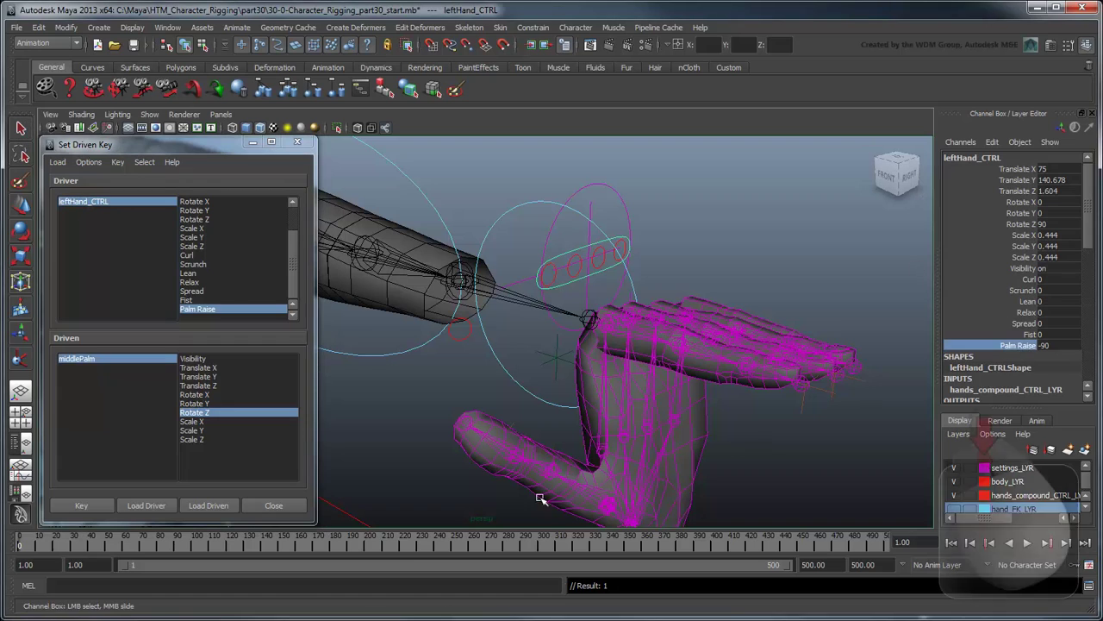
middle_click_drag(417, 490, 452, 524)
double_click(1053, 346)
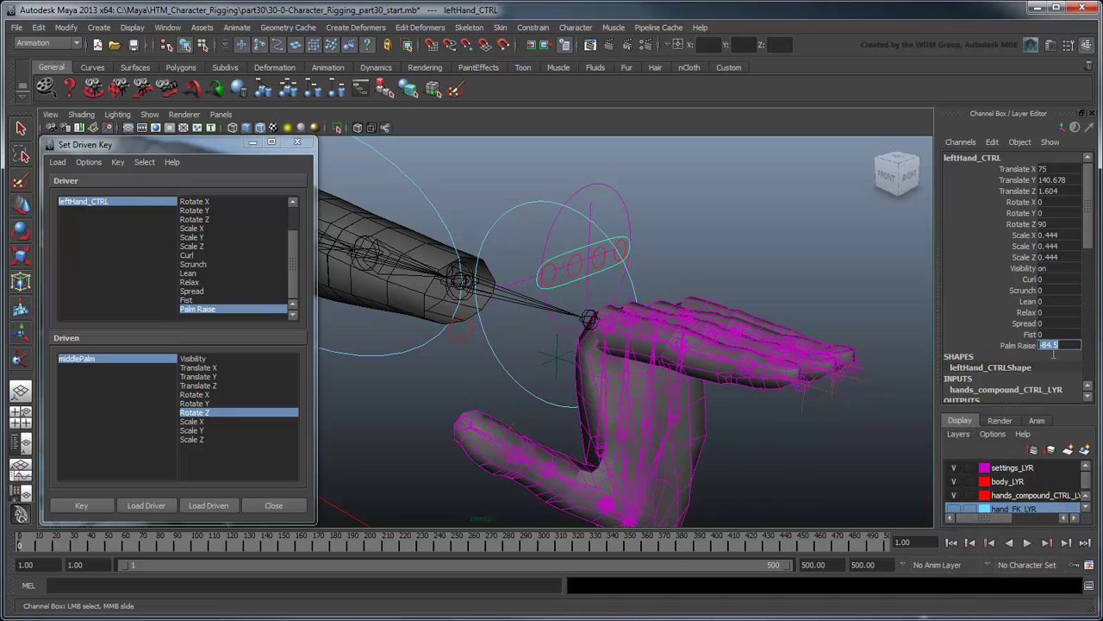
type("0")
key("Return")
Add a Float attribute sideRoll to leftHand_CTRL with minimum -90 and maximum 90
right_click(1005, 150)
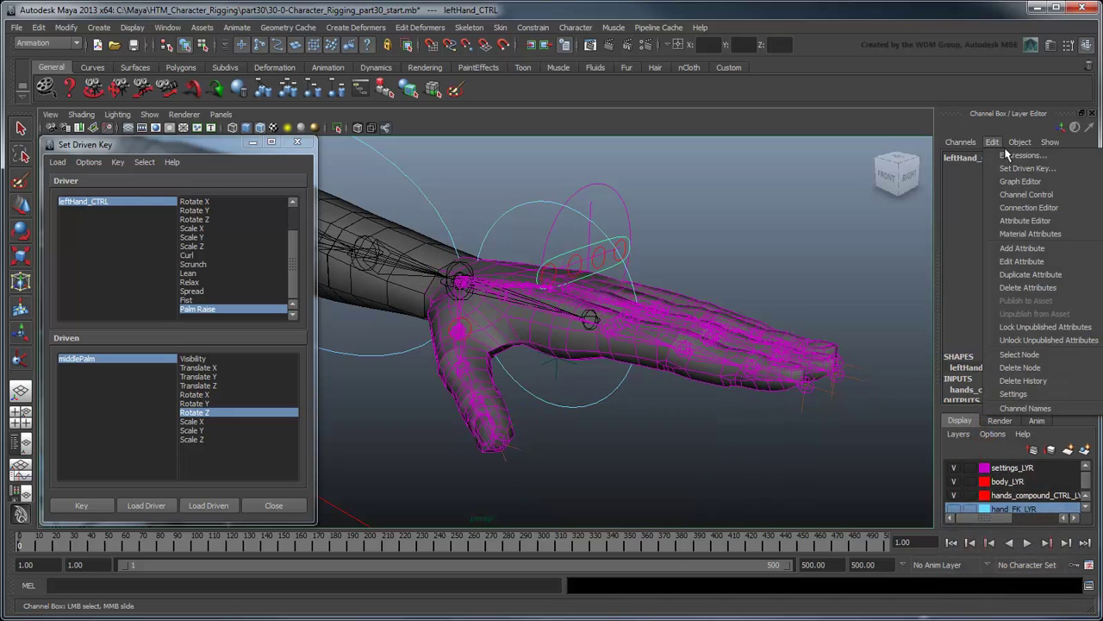
left_click(1010, 249)
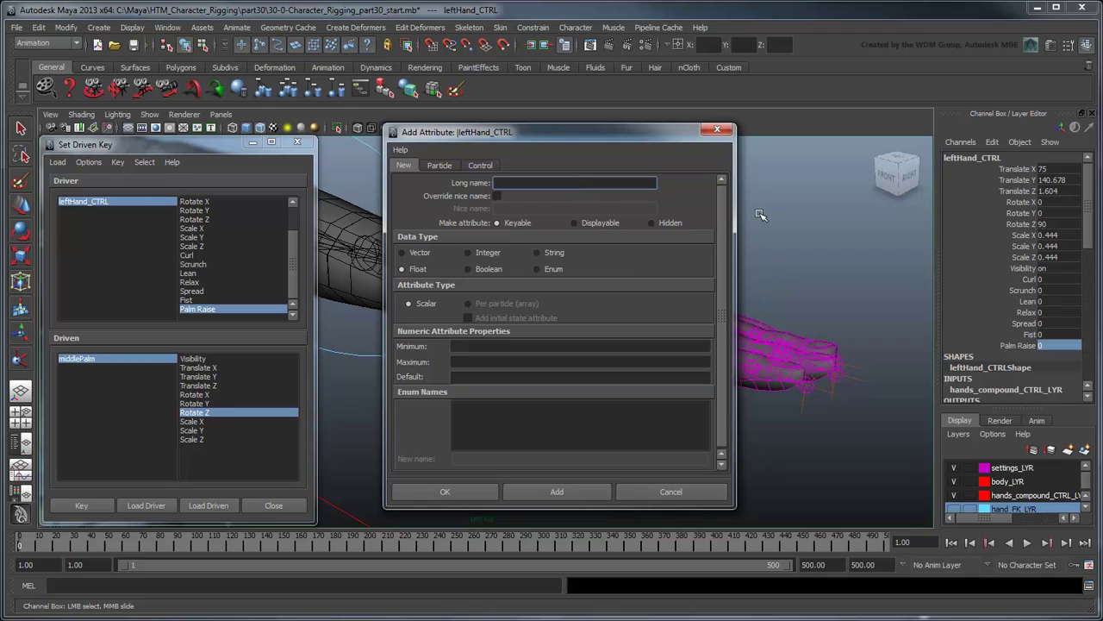
left_click(599, 349)
key("Tab")
type("90")
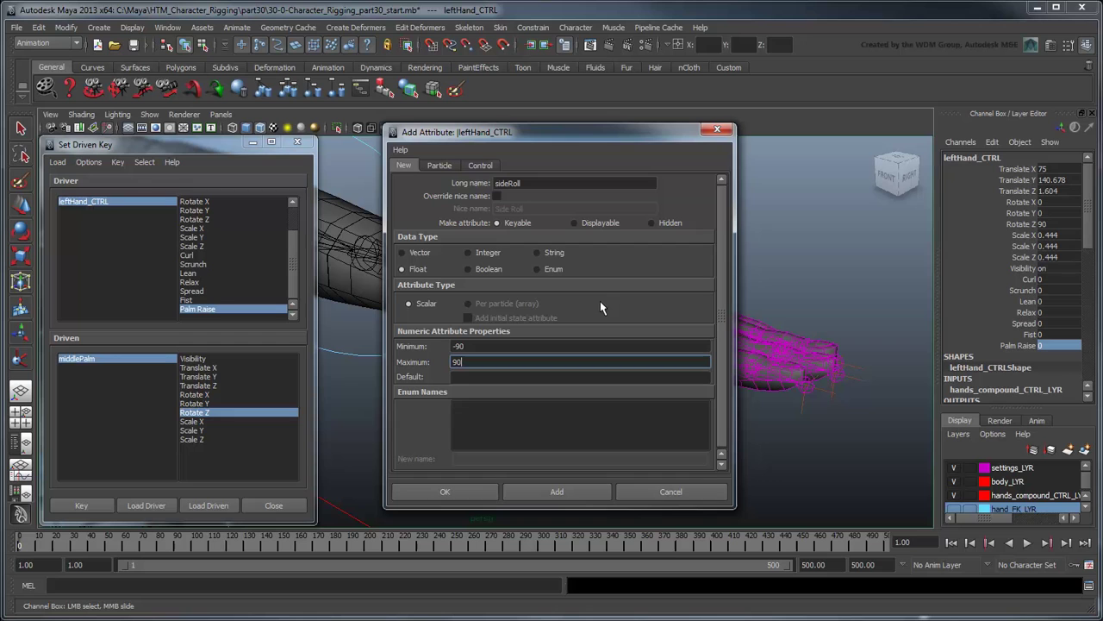
left_click(482, 493)
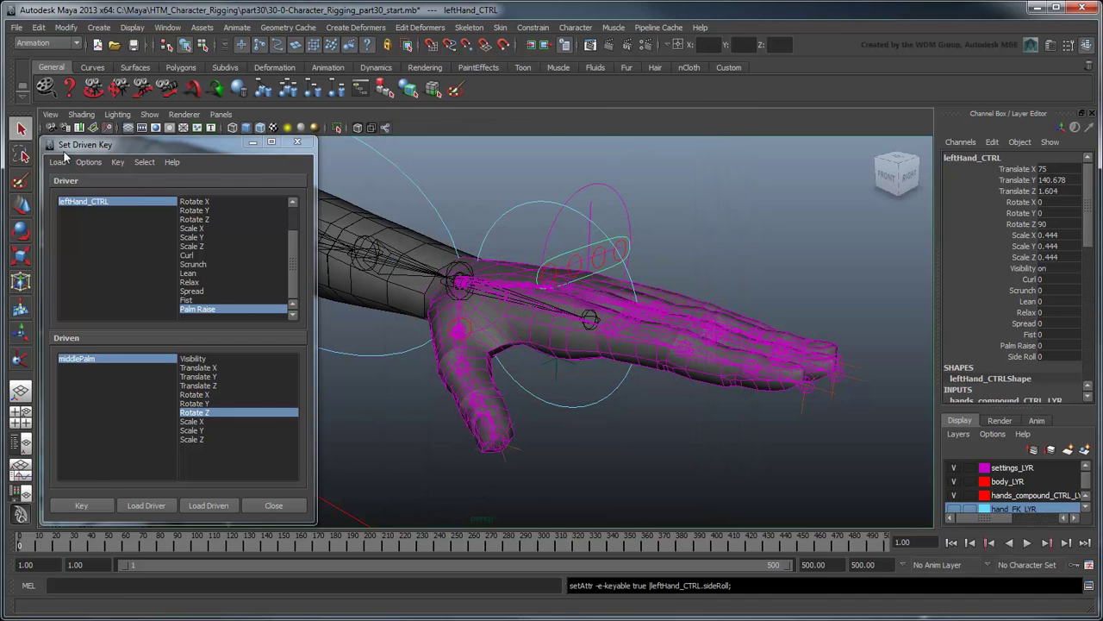
left_click_drag(173, 144, 476, 140)
Load innerPalm and outerPalm as driven and key Side Roll 0 to their Rotate X 0
left_click(23, 443)
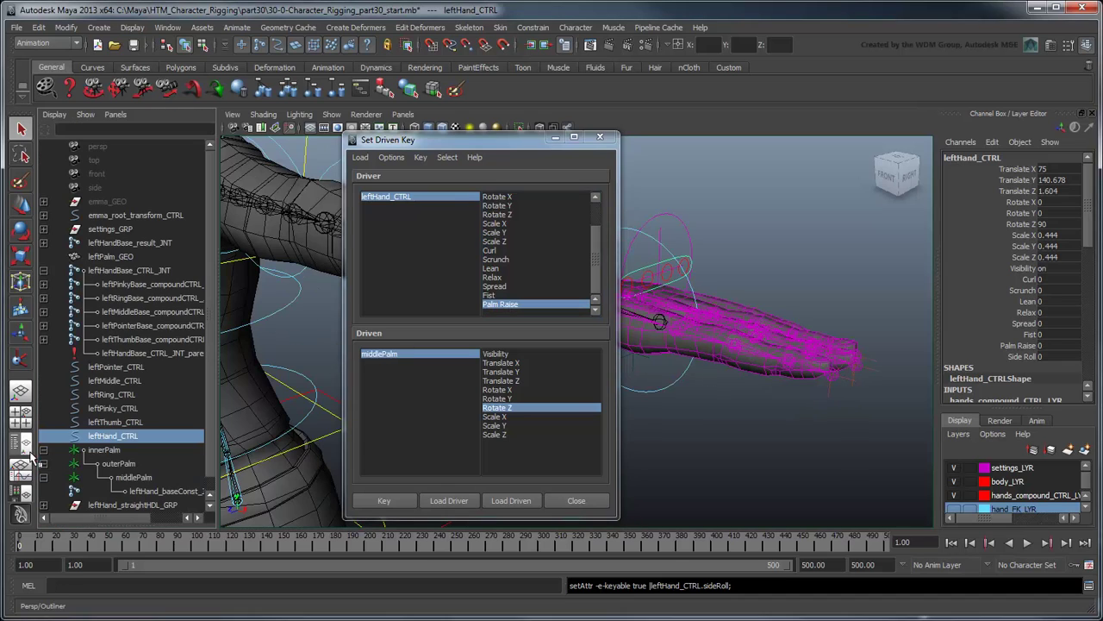
left_click(116, 450)
left_click(125, 463, "ctrl")
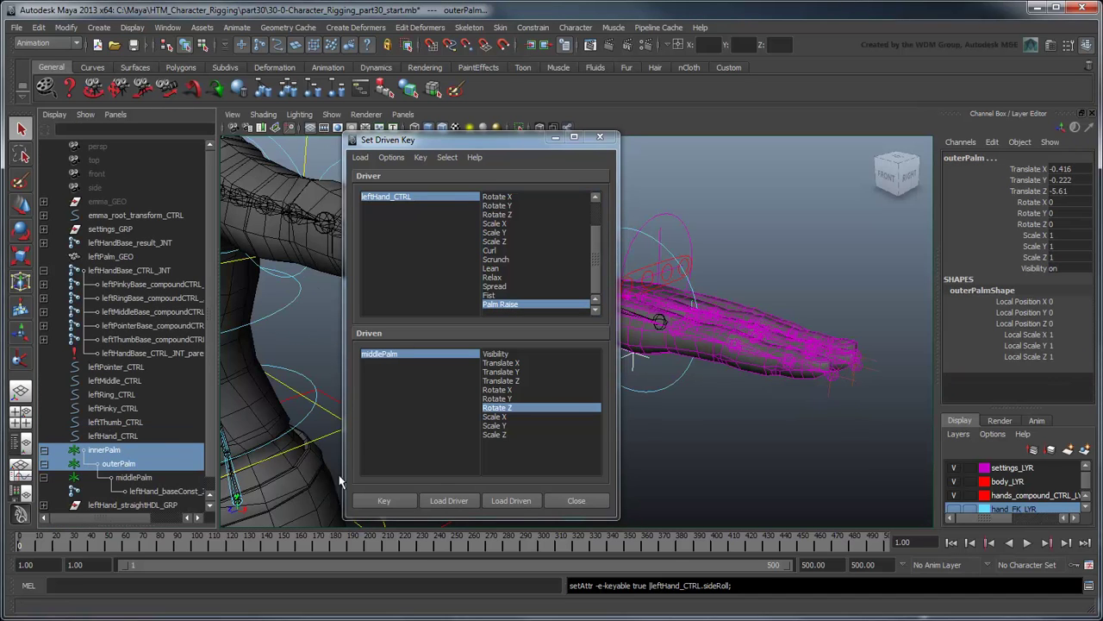
left_click(504, 505)
left_click(24, 412)
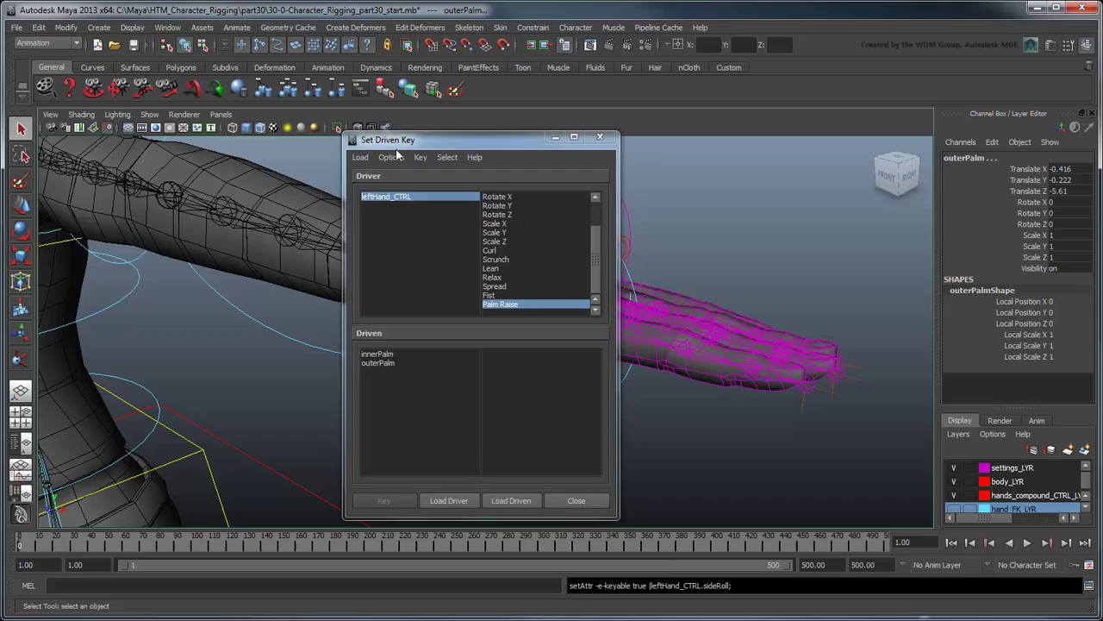
left_click_drag(397, 145, 95, 150)
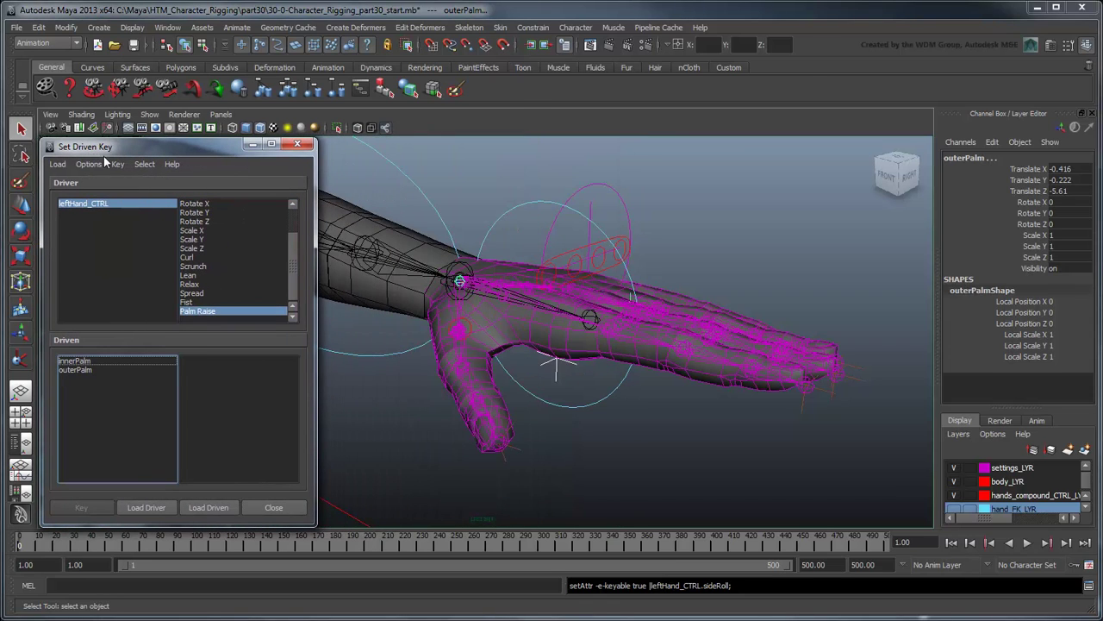
left_click(110, 205)
left_click(207, 312)
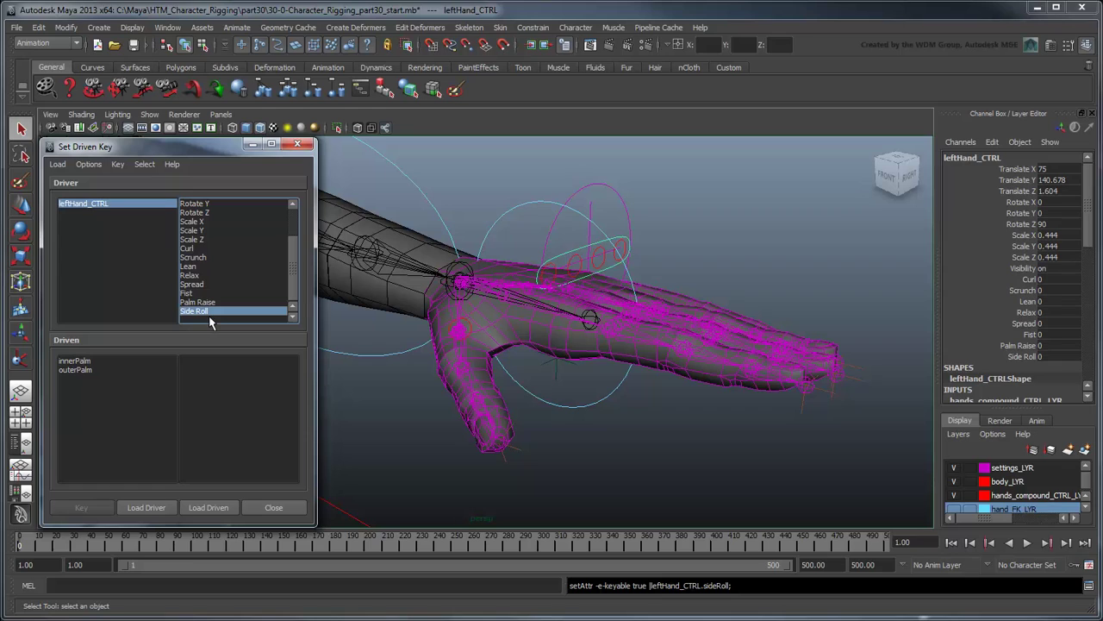
left_click_drag(95, 372, 88, 377)
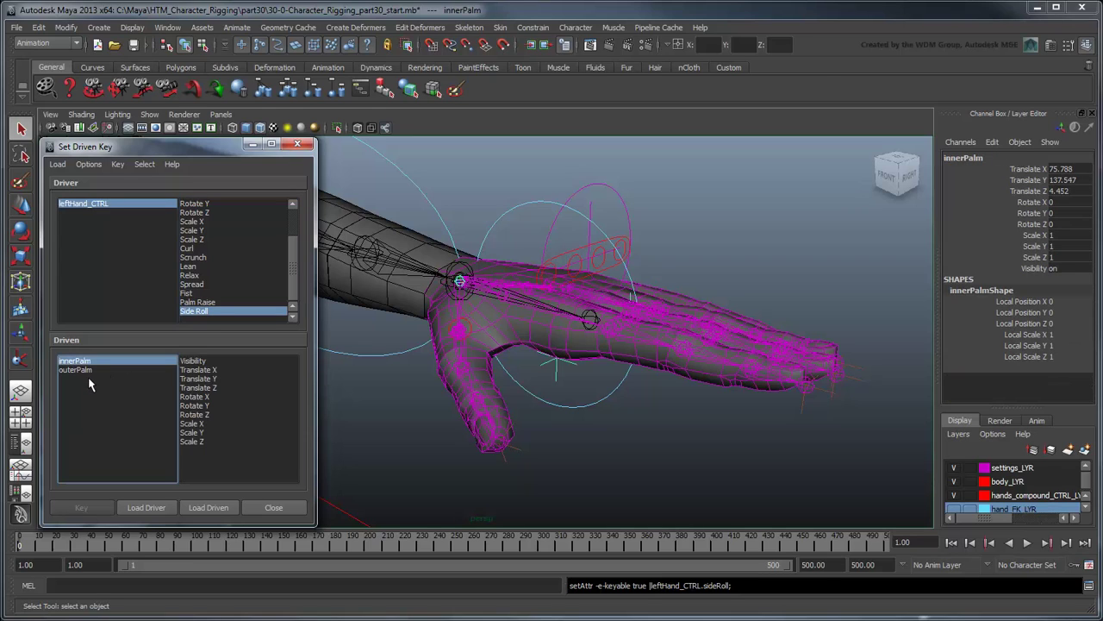
left_click(205, 396)
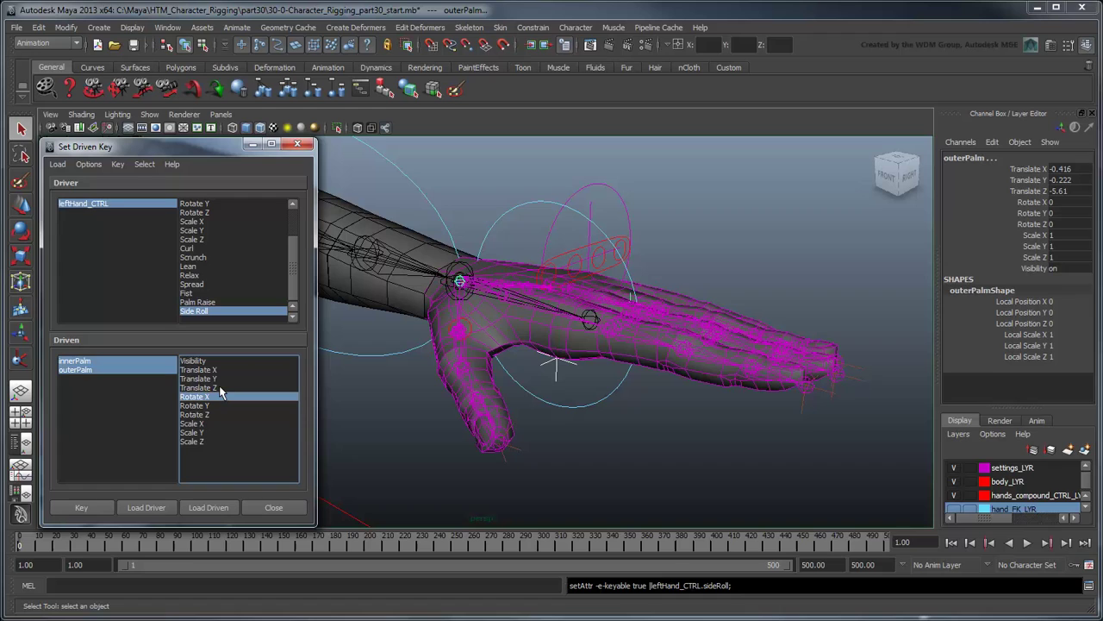
left_click(89, 514)
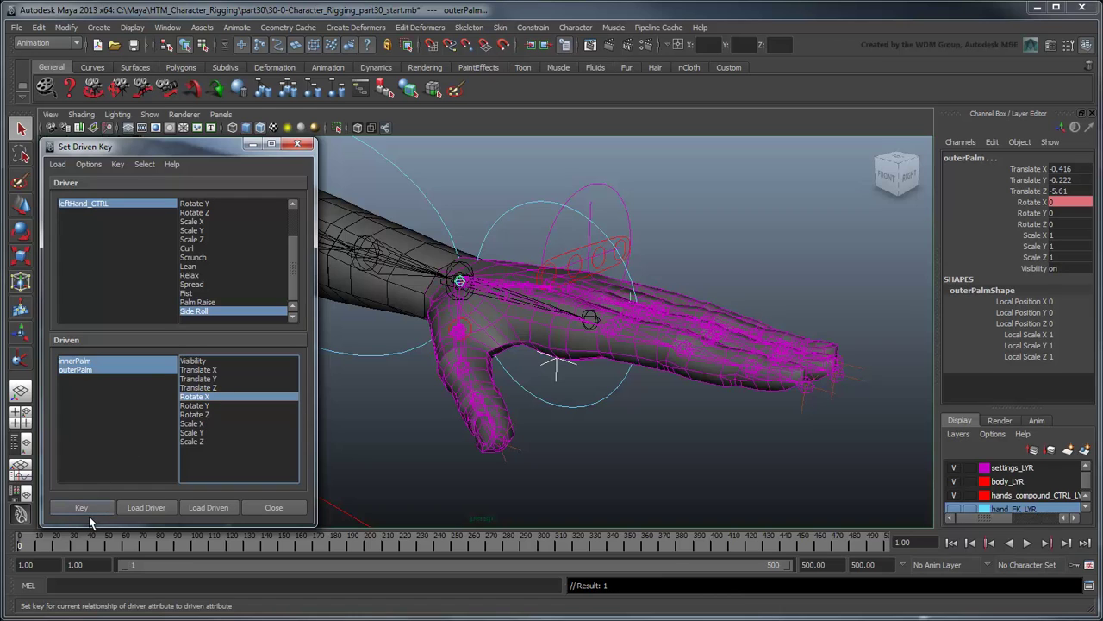
Key Side Roll 90 to outerPalm Rotate X -90
left_click(134, 210)
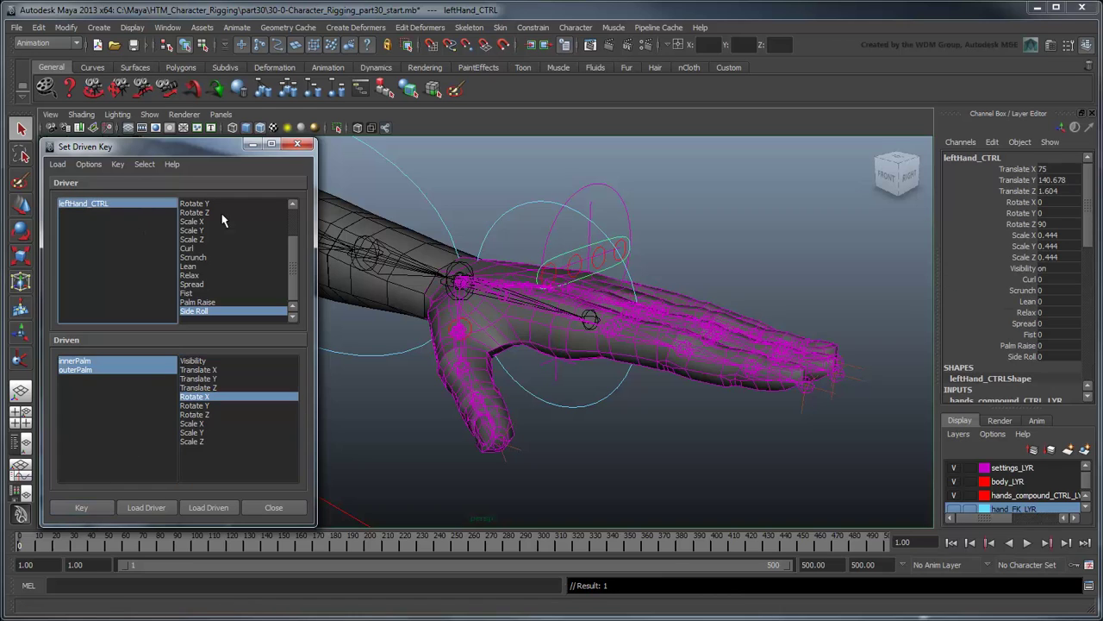
left_click(1060, 356)
type("90")
key("Return")
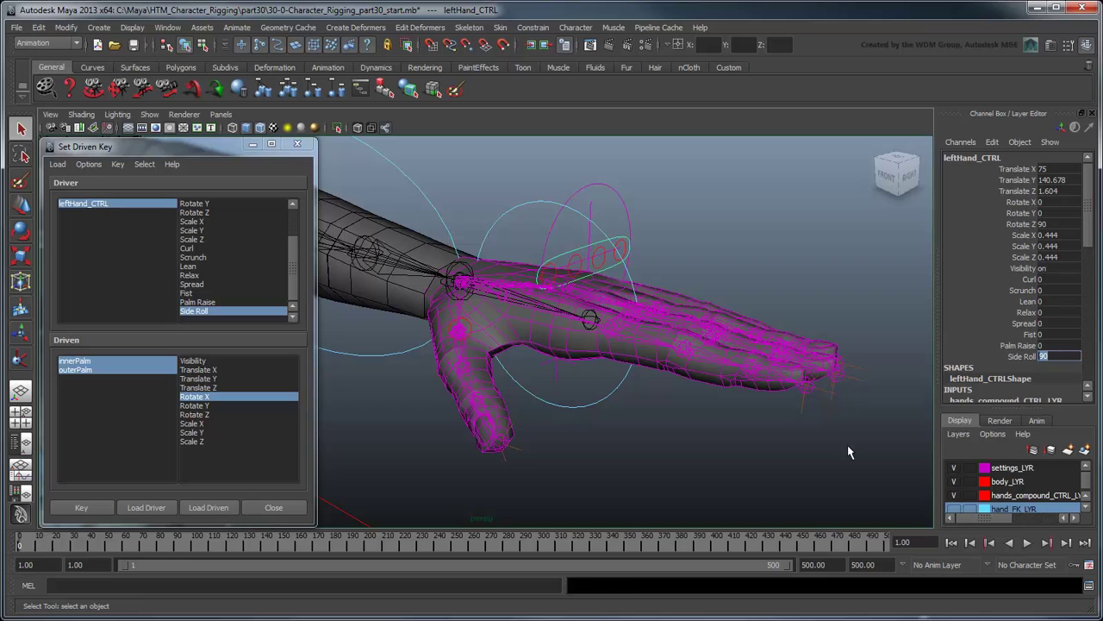
left_click(113, 369)
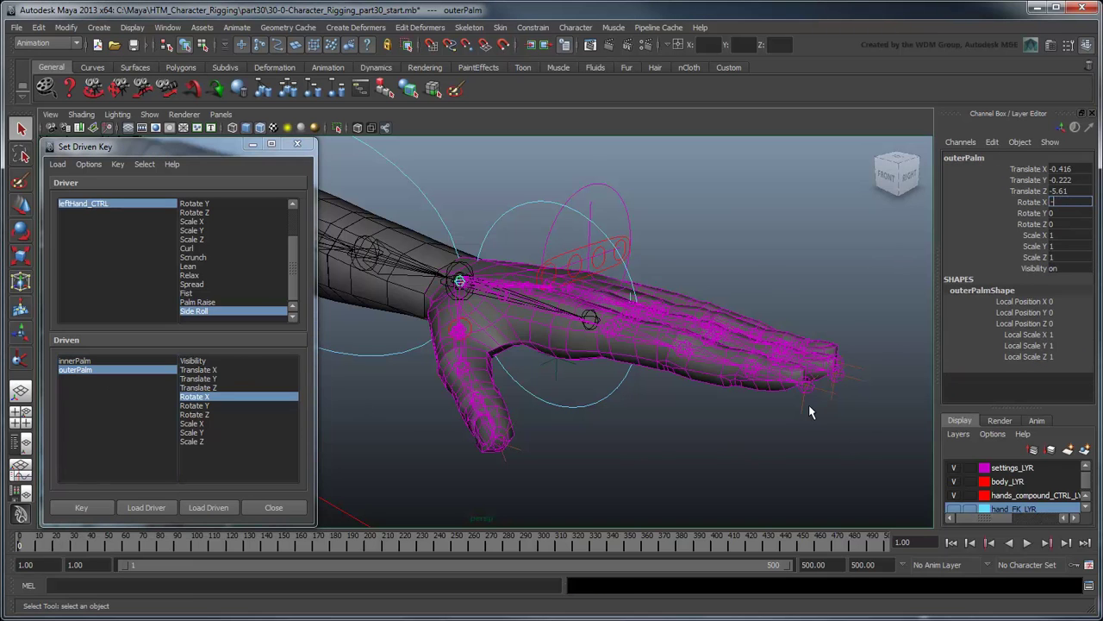
type("-90")
key("Return")
left_click(81, 507)
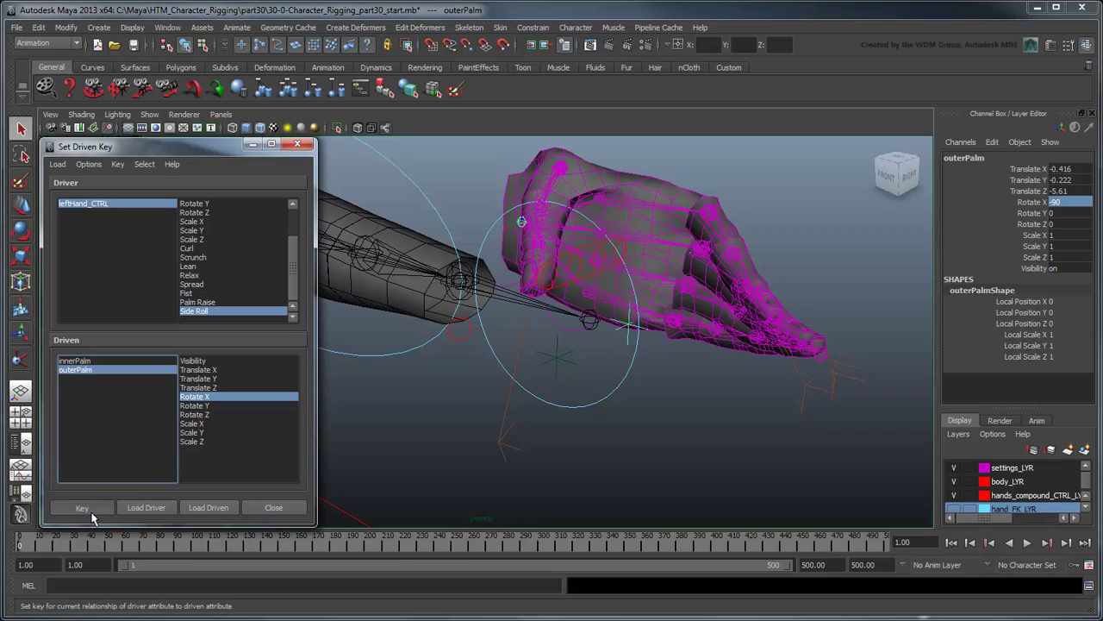
Key Side Roll -90 to innerPalm Rotate X 90
left_click(116, 205)
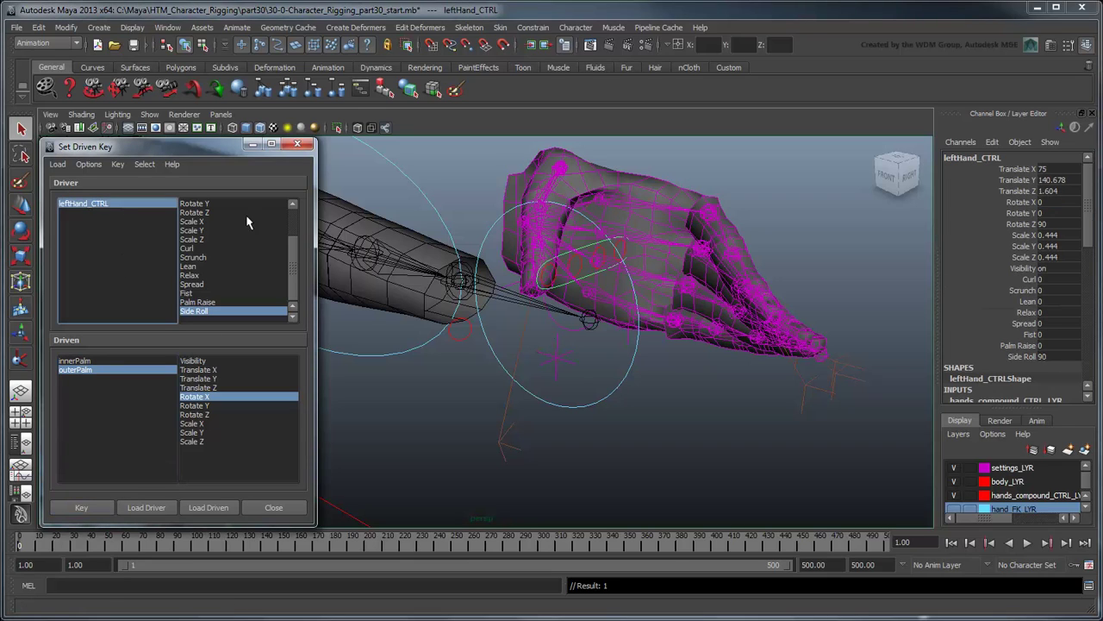
double_click(1066, 357)
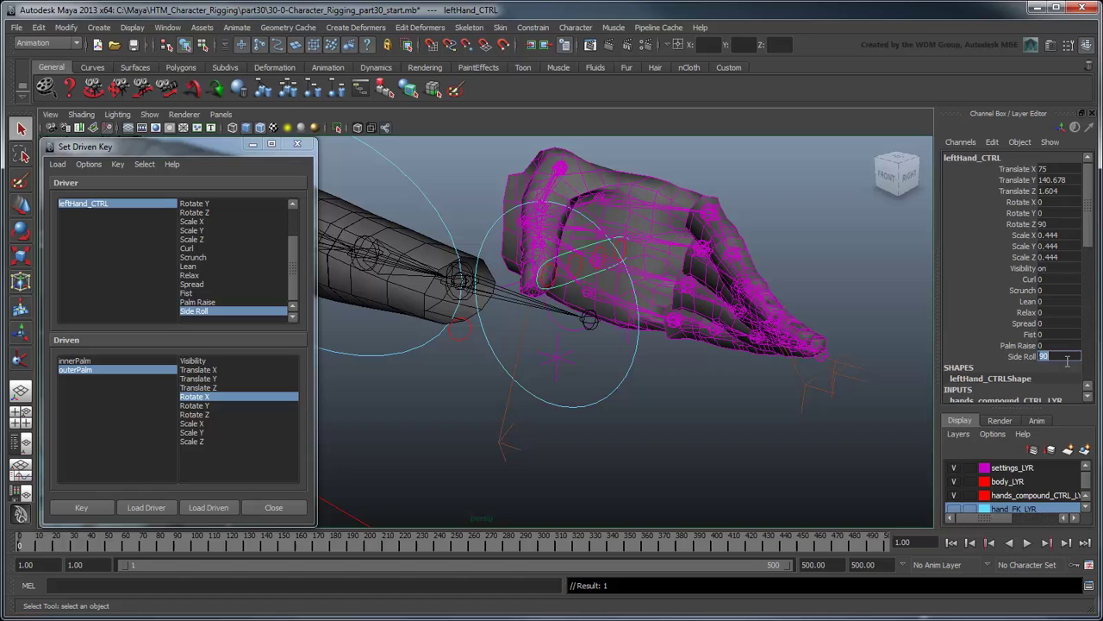
type("-90")
key("Return")
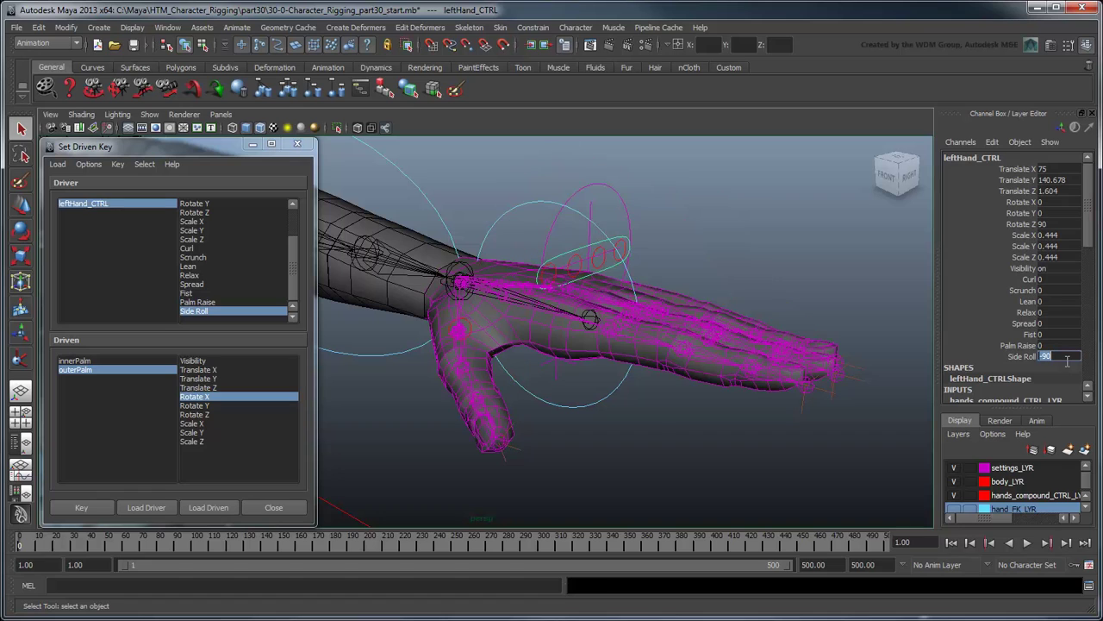
left_click(162, 362)
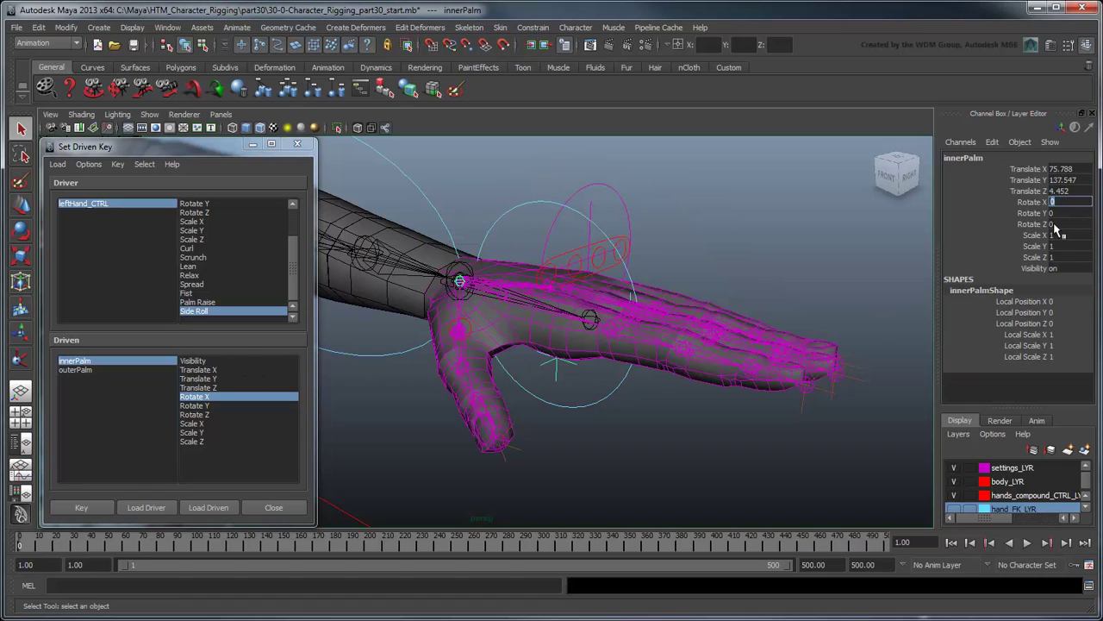
key("Return")
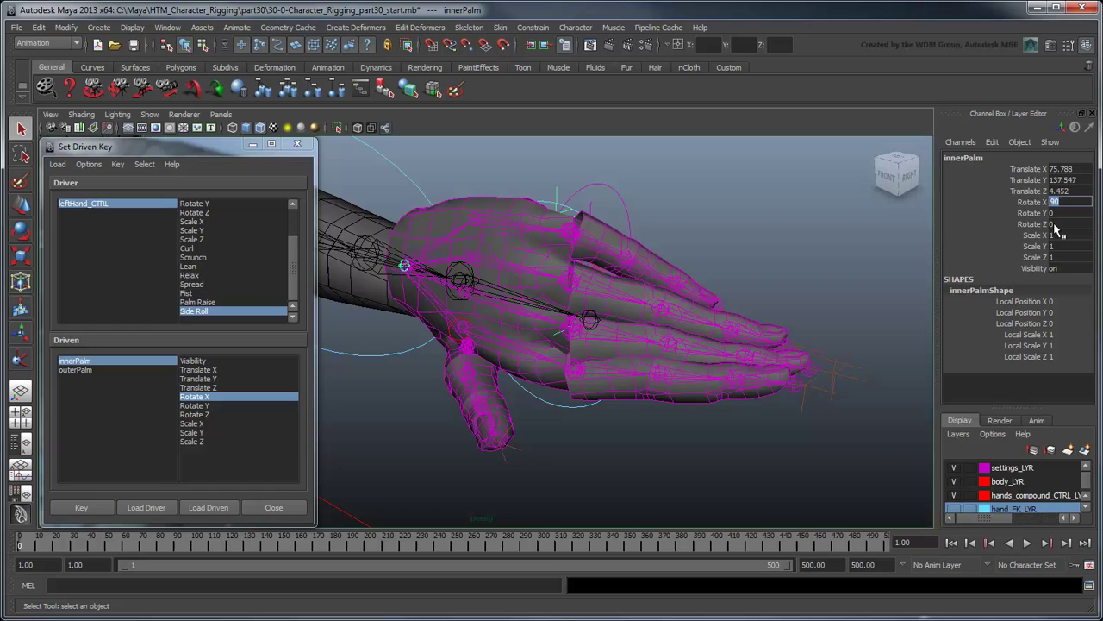
left_click(80, 509)
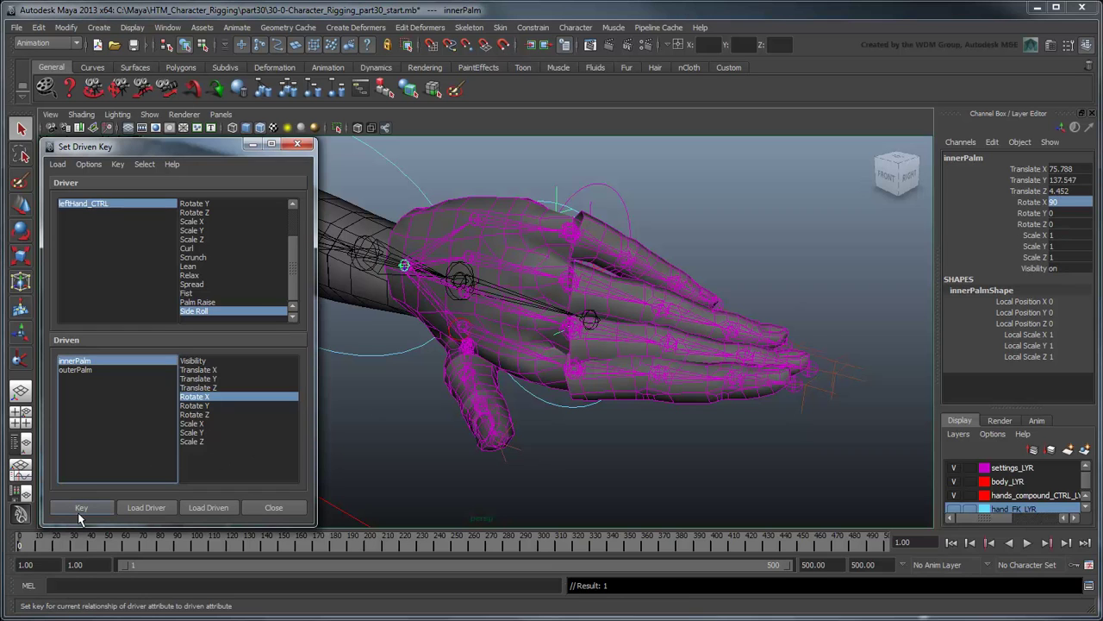
Close Set Driven Key, test the hand roll with Side Roll, and reset it to 0
left_click(273, 507)
left_click(1023, 356)
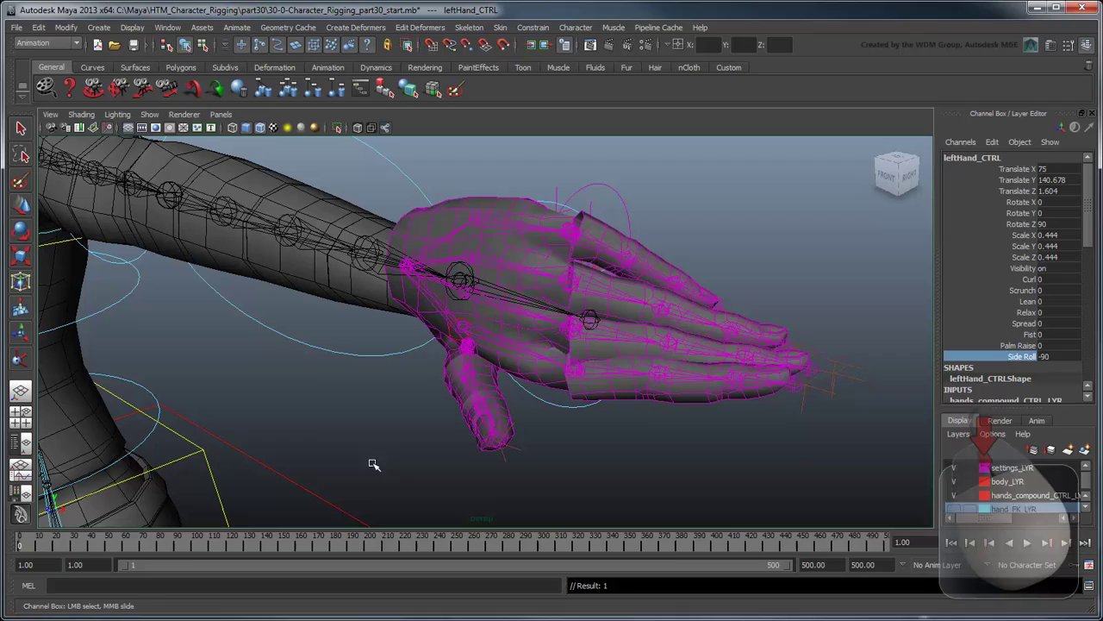
middle_click_drag(374, 466, 483, 467)
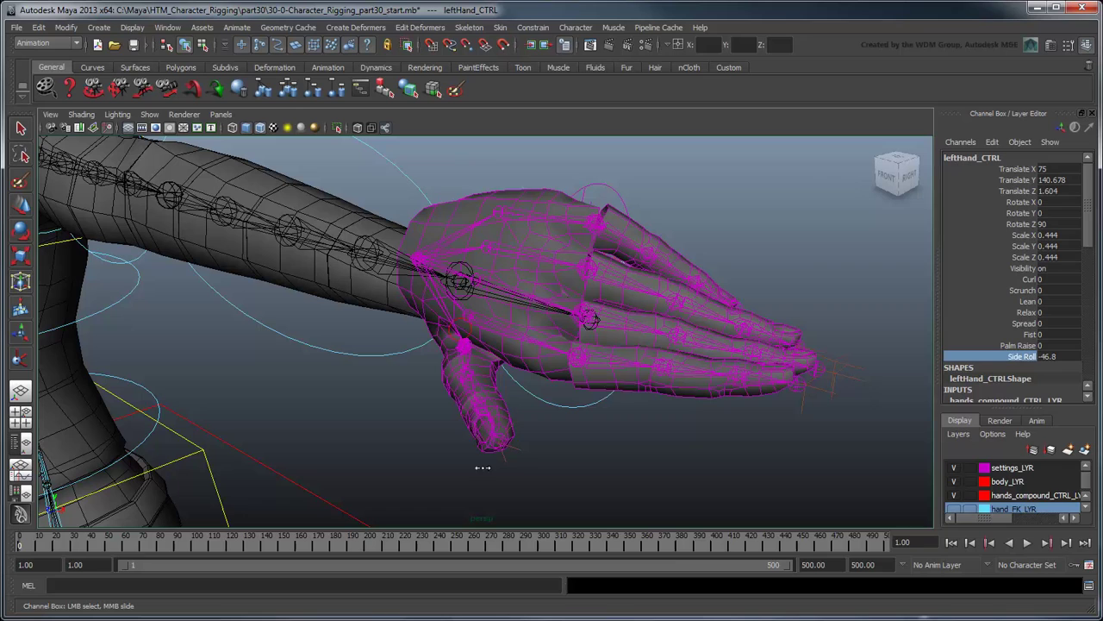
left_click(1062, 356)
type("0")
key("Return")
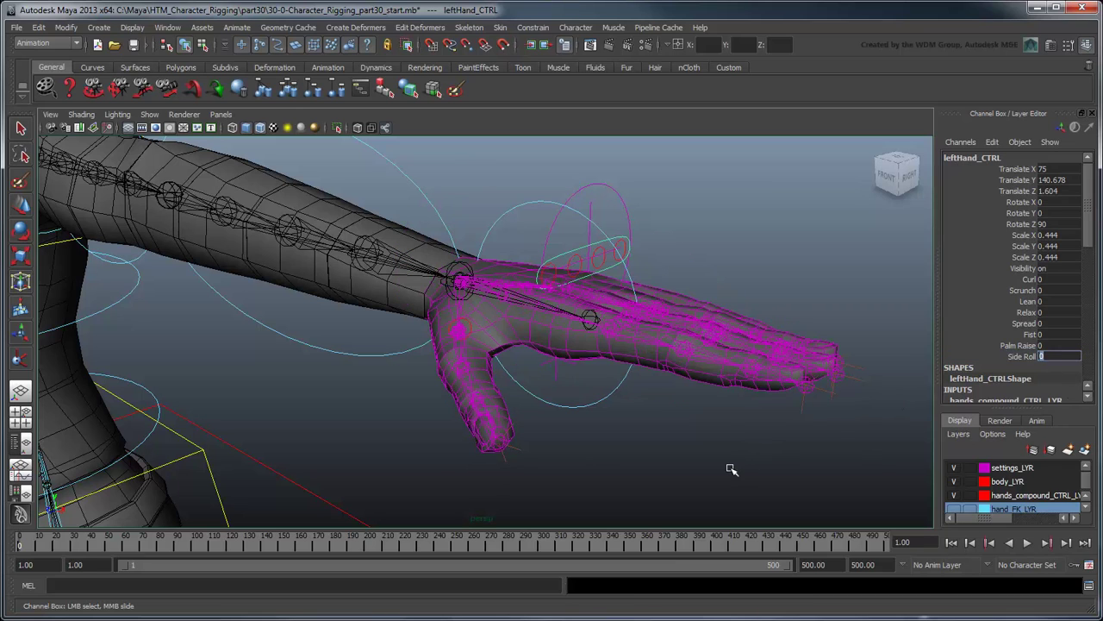
Hide the palm pivot locators and leftHand_straightHDL_GRP
left_click(21, 443)
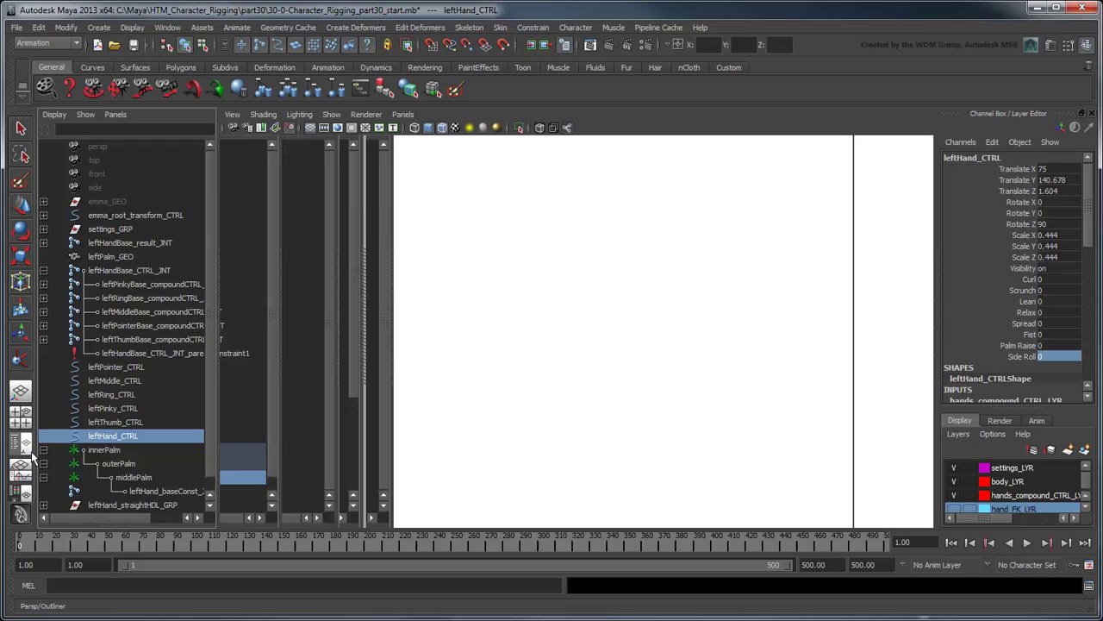
left_click(118, 443)
key("ctrl+h")
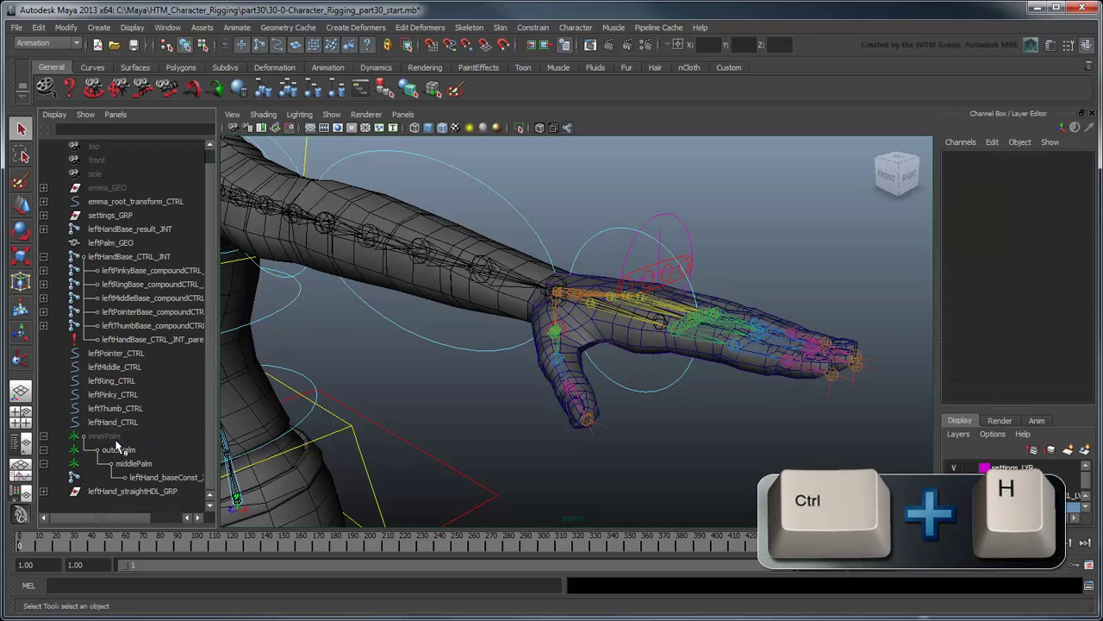
left_click(44, 436)
left_click(99, 464)
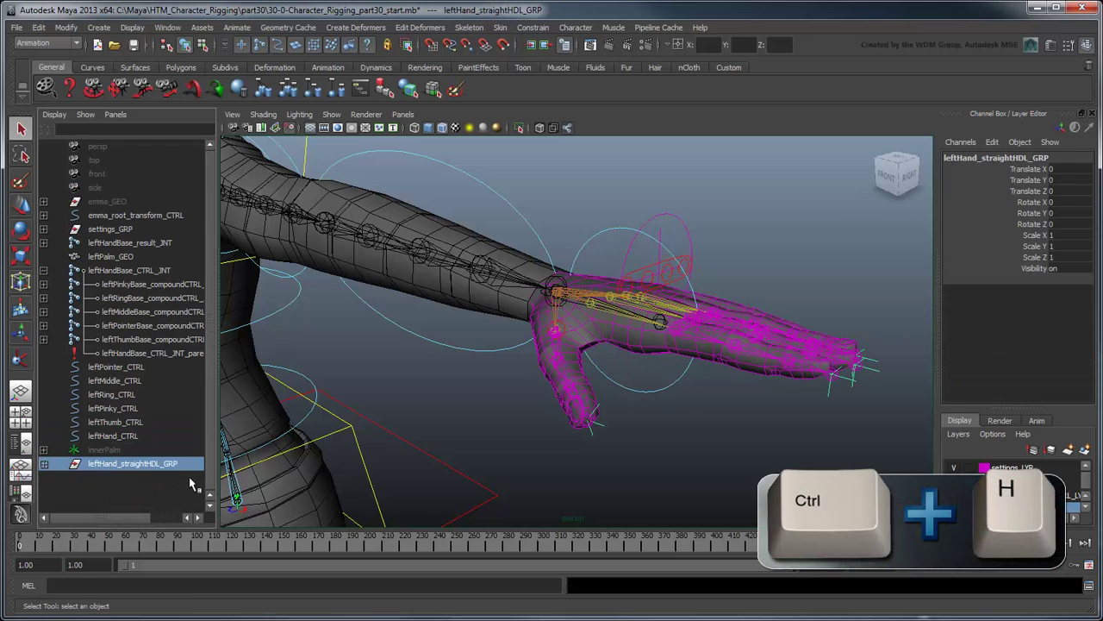
key("ctrl+h")
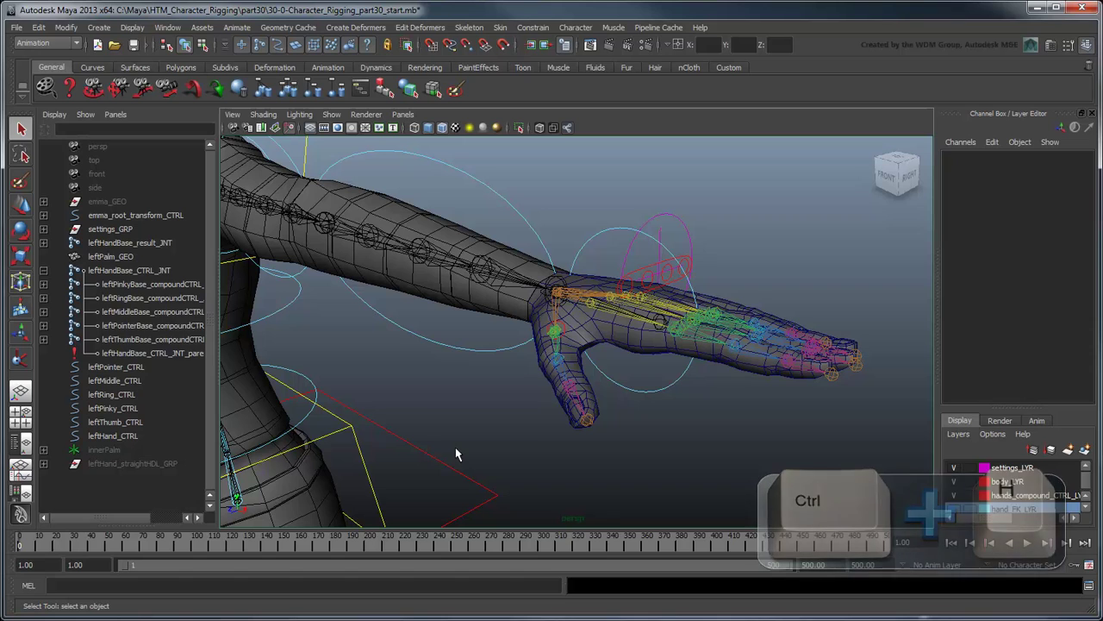
Group the six hand controls, leftPointer_CTRL through leftHand_CTRL, as leftHand_CTRL_GRP
left_click(112, 367)
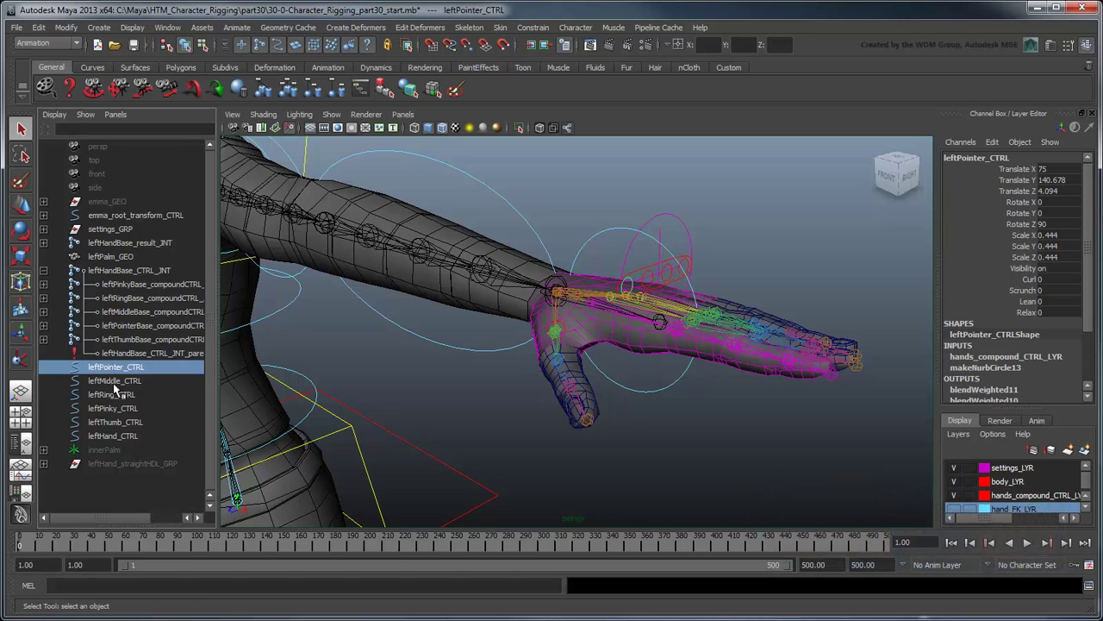
left_click(121, 436, "shift")
key("ctrl+g")
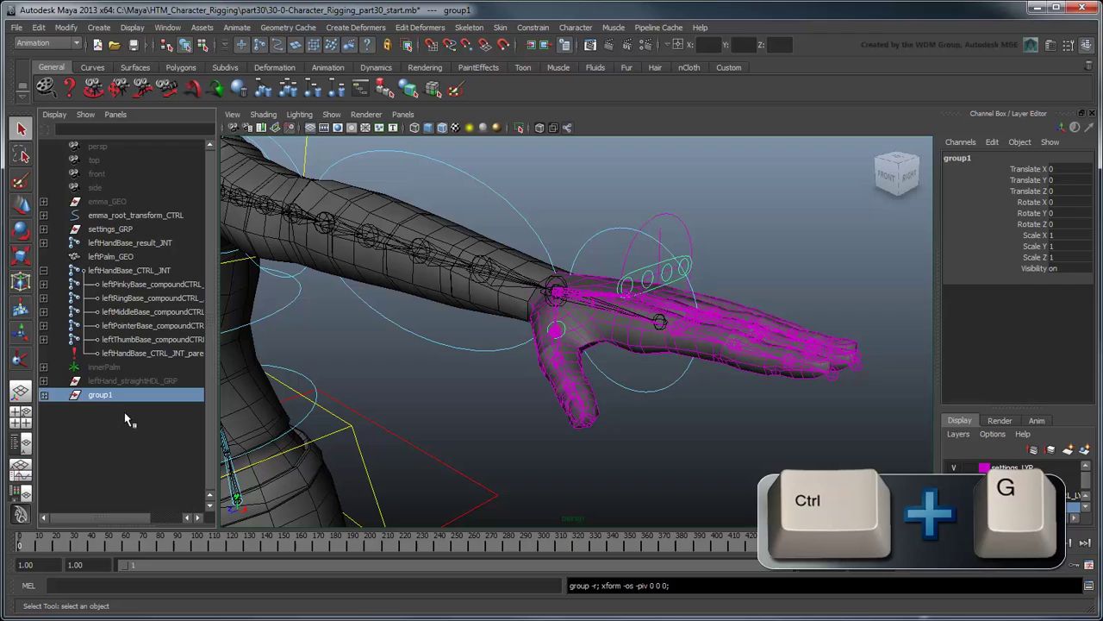
double_click(96, 395)
type("leftHand_CTRL_GRP")
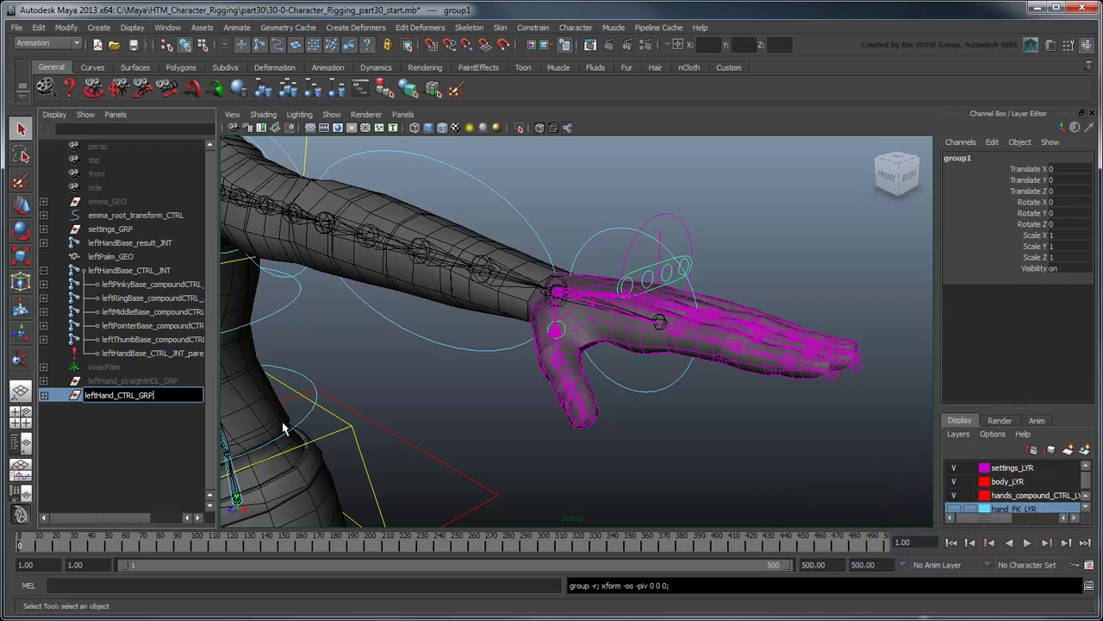
key("Return")
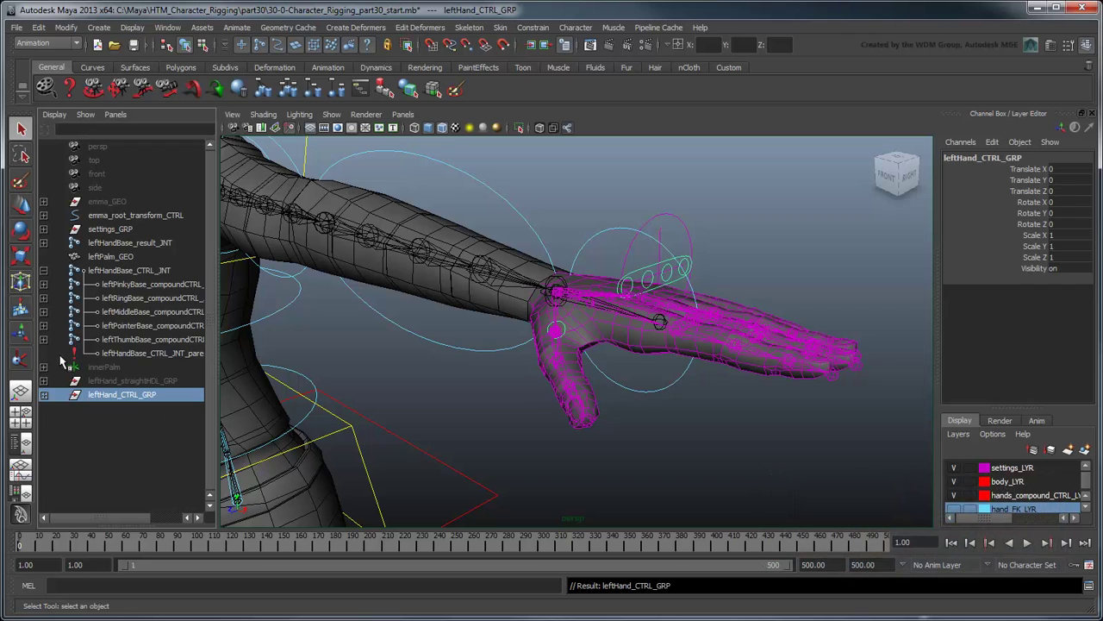
Parent-constrain leftHand_CTRL_GRP to leftHand_baseConst_JNT
left_click(43, 368)
left_click(132, 409)
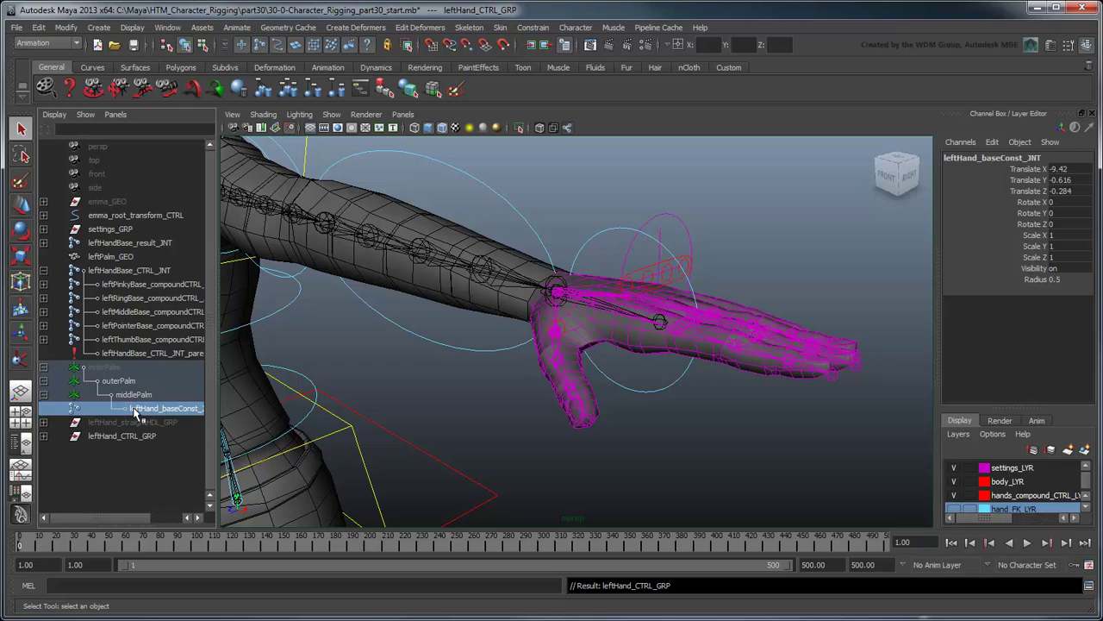
left_click(128, 436, "ctrl")
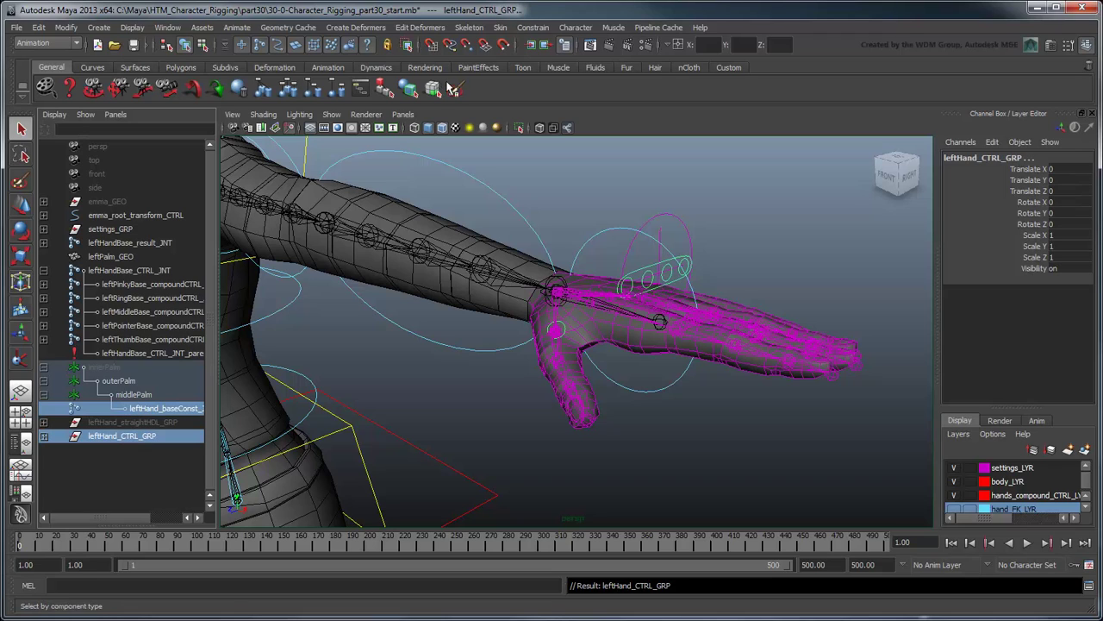
left_click(533, 27)
left_click(543, 100)
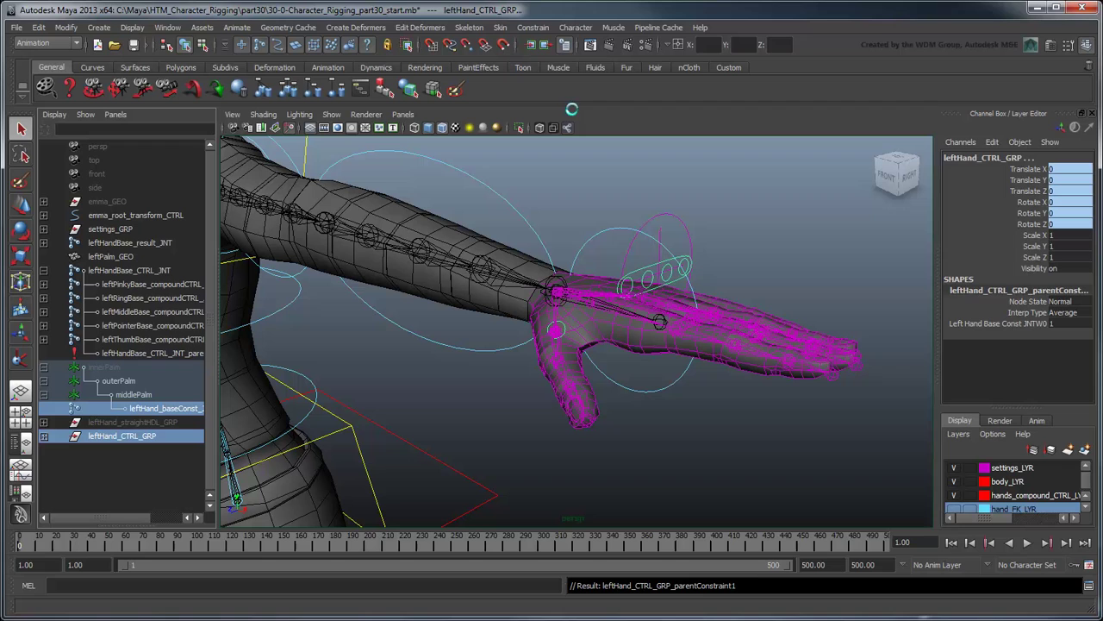
On leftHand_CTRL, test Palm Raise and Side Roll, then undo so the hand lies flat
left_click(692, 268)
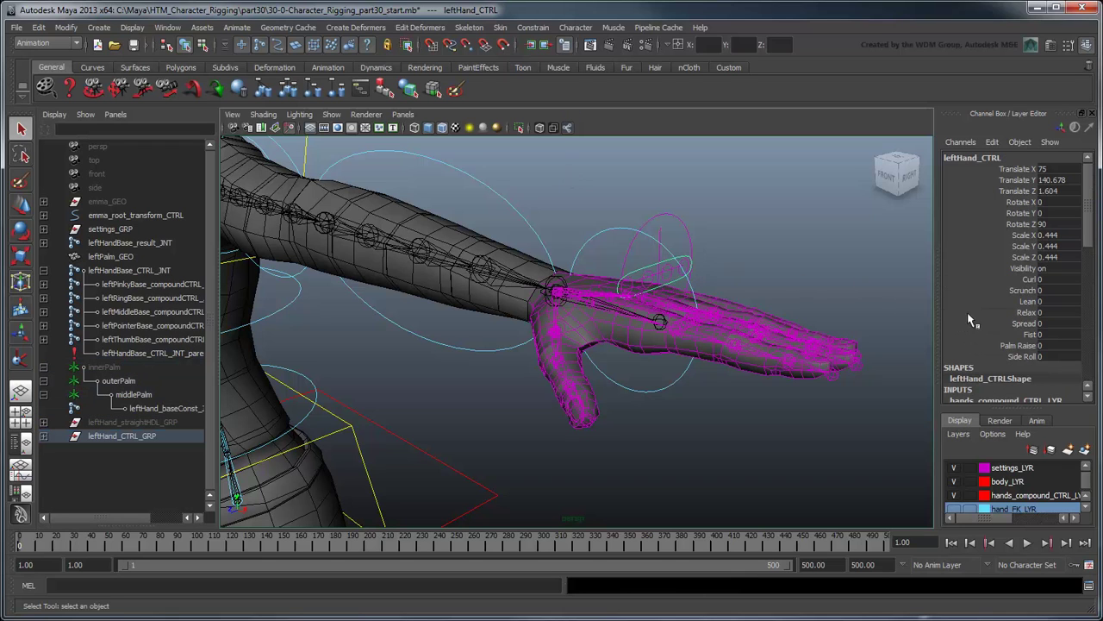
left_click(1017, 345)
middle_click_drag(739, 456, 535, 415)
left_click(1021, 356)
middle_click_drag(751, 451, 297, 411)
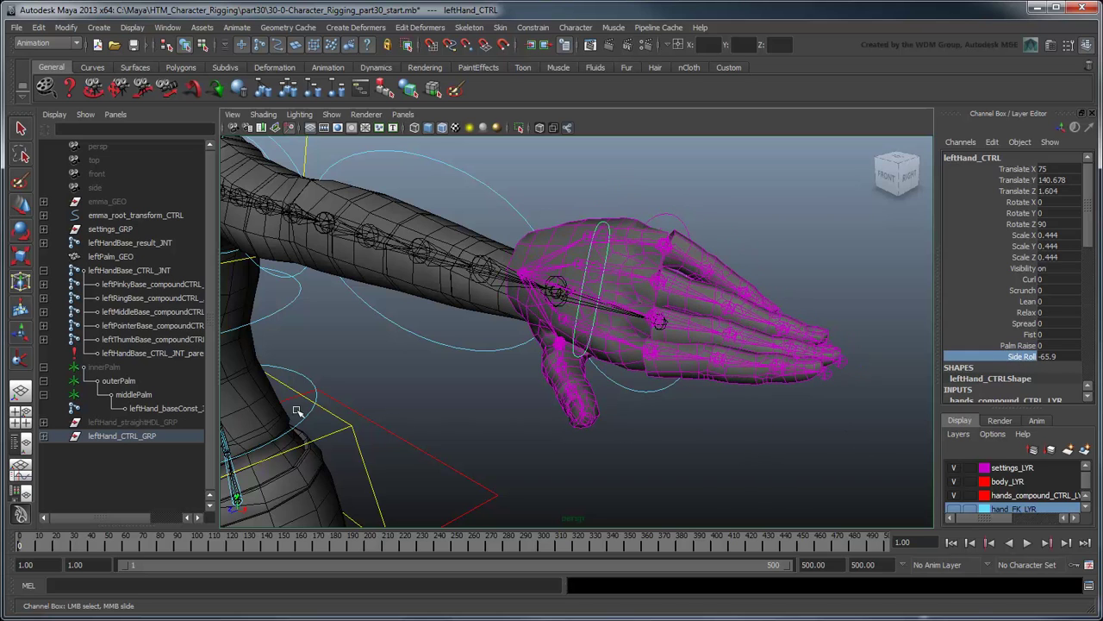
key("ctrl+z")
left_click(703, 451)
left_click_drag(703, 451, 539, 406, "alt")
Slide leftHand_CTRL's Spread attribute to move the fingers apart
left_click(617, 230)
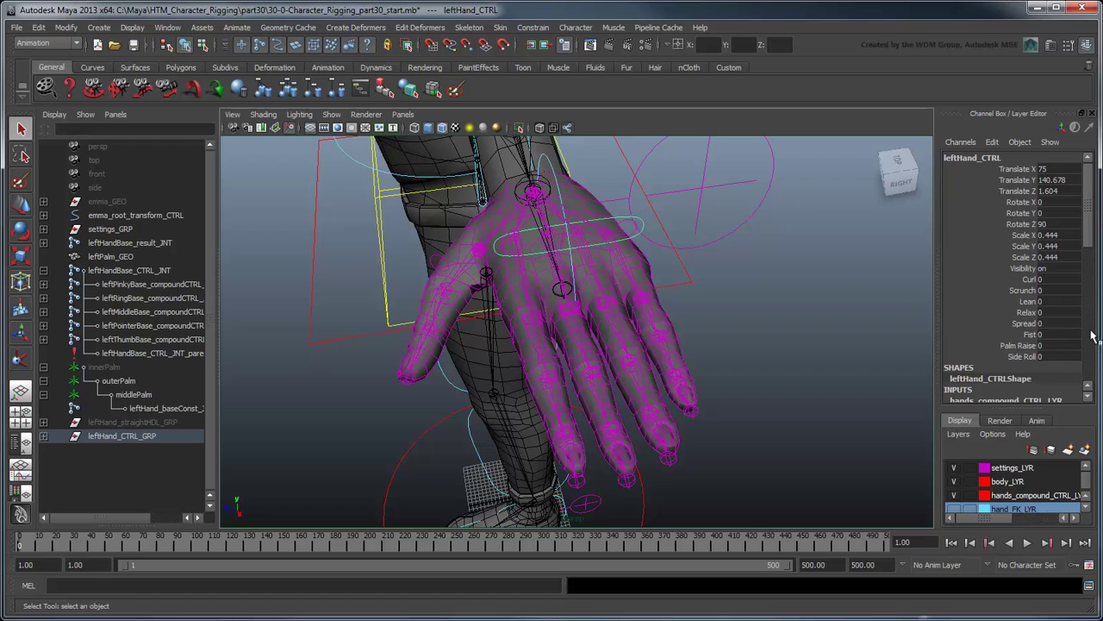
left_click(1023, 324)
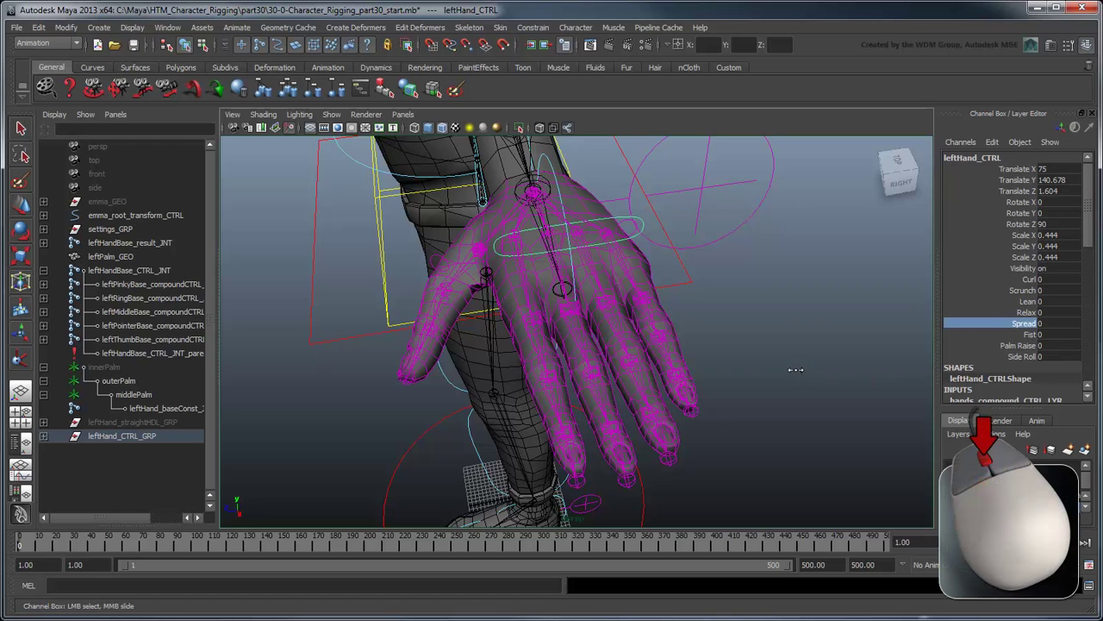
middle_click_drag(795, 369, 673, 374)
left_click(823, 410)
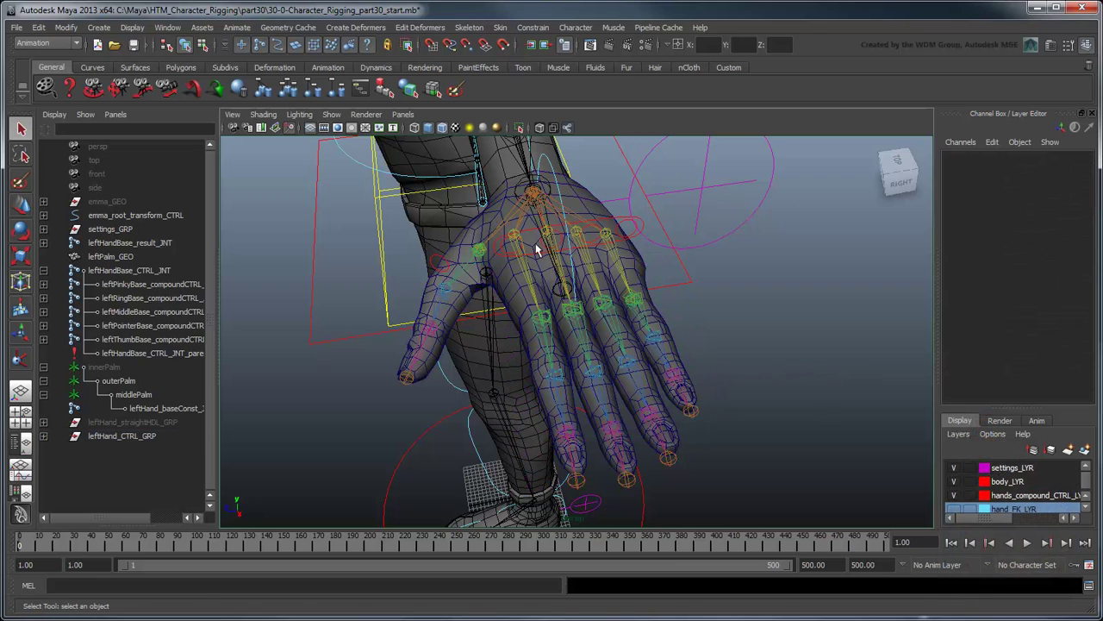
Open the Set Driven Key window and load leftHand_CTRL as the driver
left_click(238, 27)
mouse_move(268, 89)
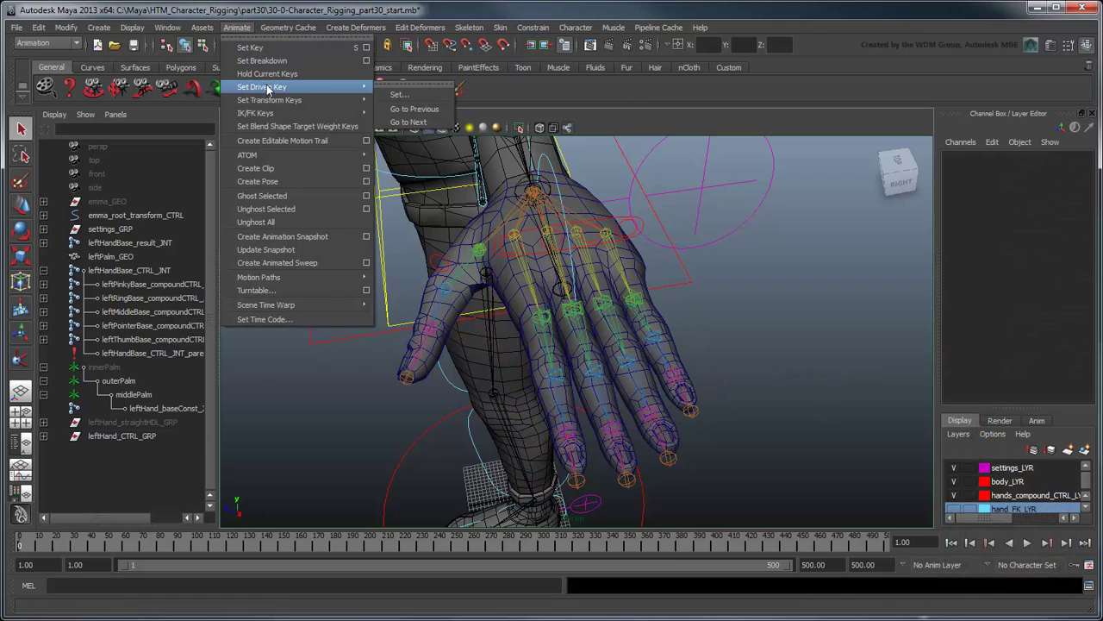
left_click(397, 95)
left_click(627, 228)
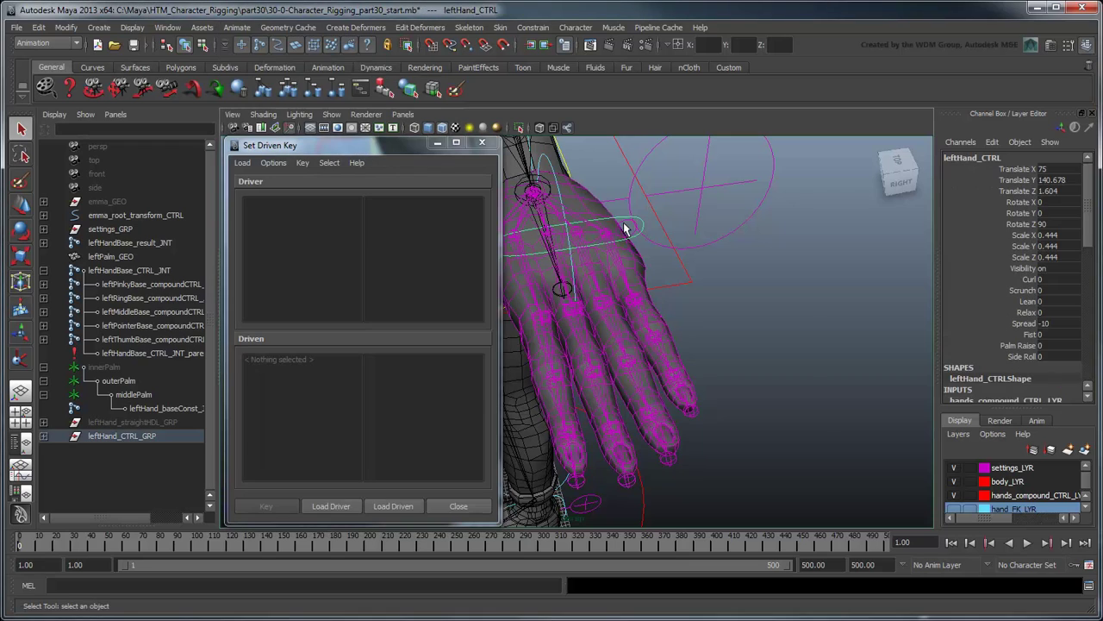
left_click(352, 507)
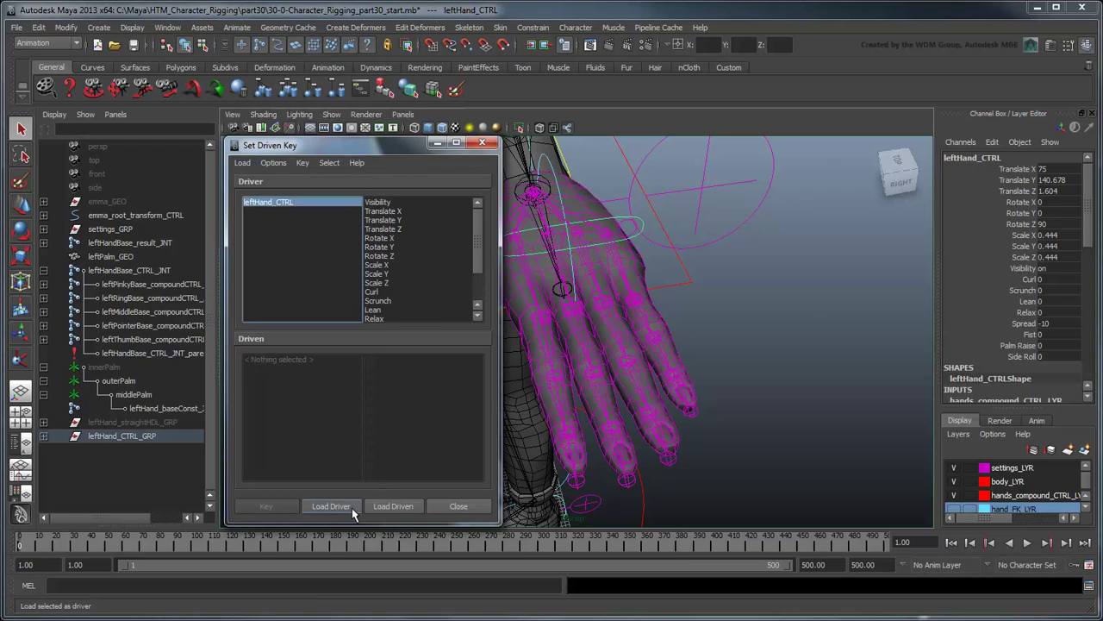
Expand the pinky, ring, middle and pointer joint hierarchies in a widened Outliner
left_click(43, 283)
left_click(43, 354)
left_click(43, 421)
scroll(53, 398, "down", 1)
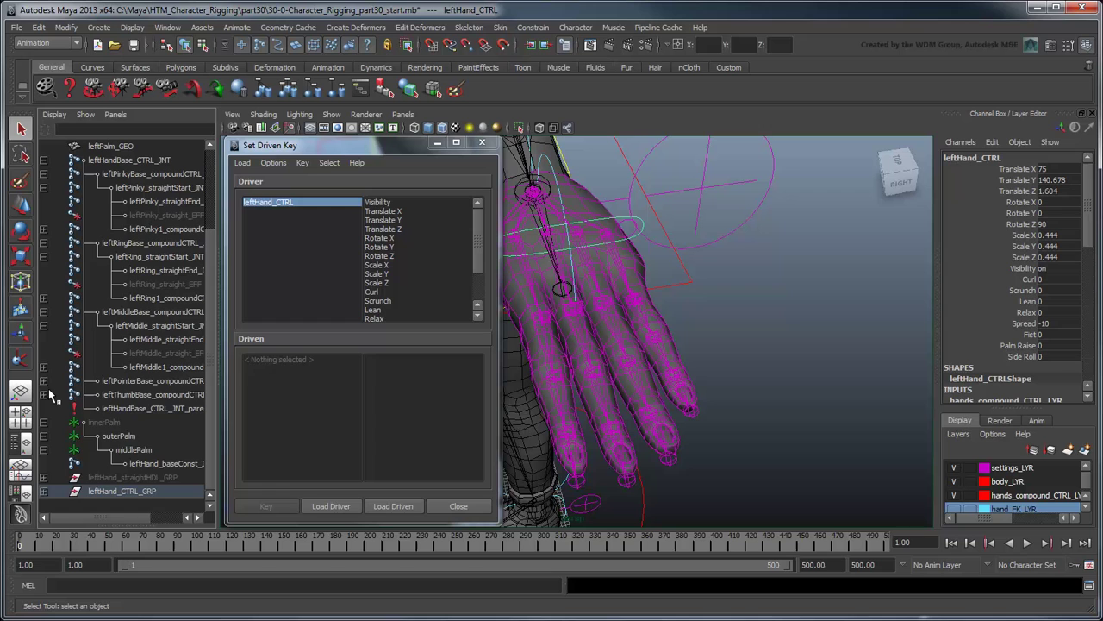
left_click(43, 449)
scroll(53, 414, "down", 2)
left_click_drag(319, 151, 409, 153)
left_click_drag(217, 327, 279, 328)
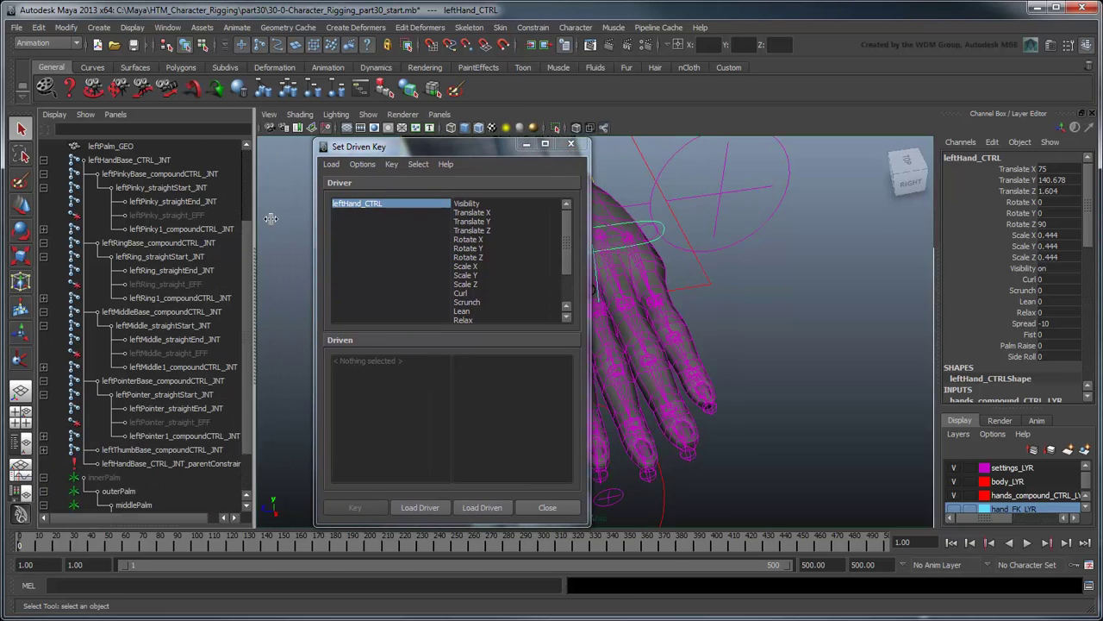
Load the pointer, middle, ring and pinky compound CTRL joints as driven objects
left_click(185, 435)
left_click(183, 367, "ctrl")
left_click(180, 297, "ctrl")
left_click(181, 229, "ctrl")
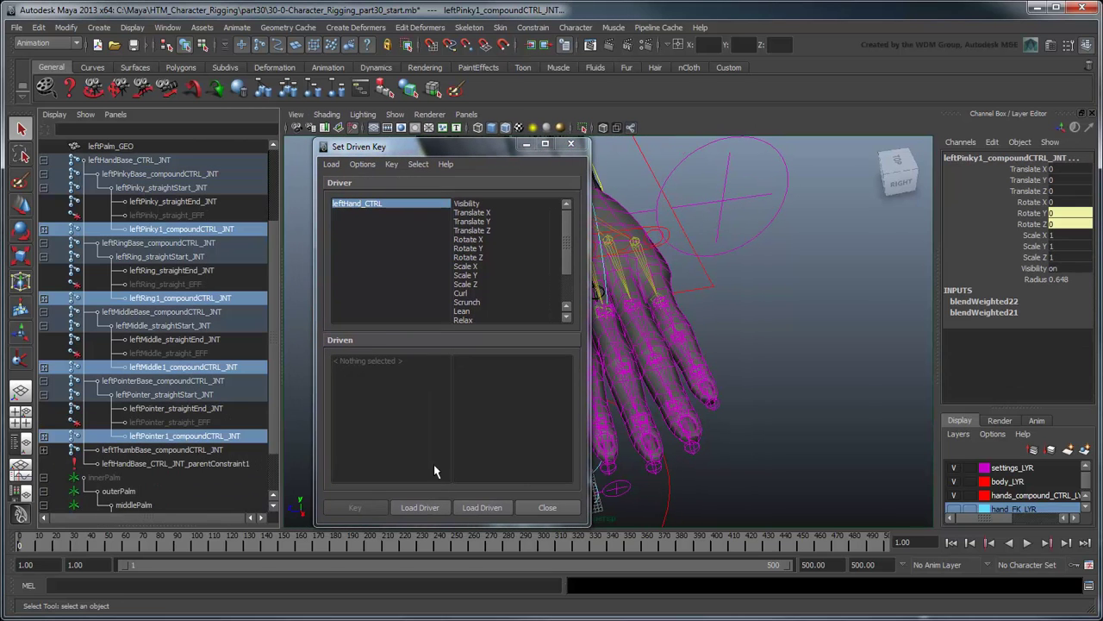
left_click(482, 506)
Switch to a single perspective view and choose Spread as the driver attribute
left_click(21, 392)
left_click_drag(379, 146, 106, 146)
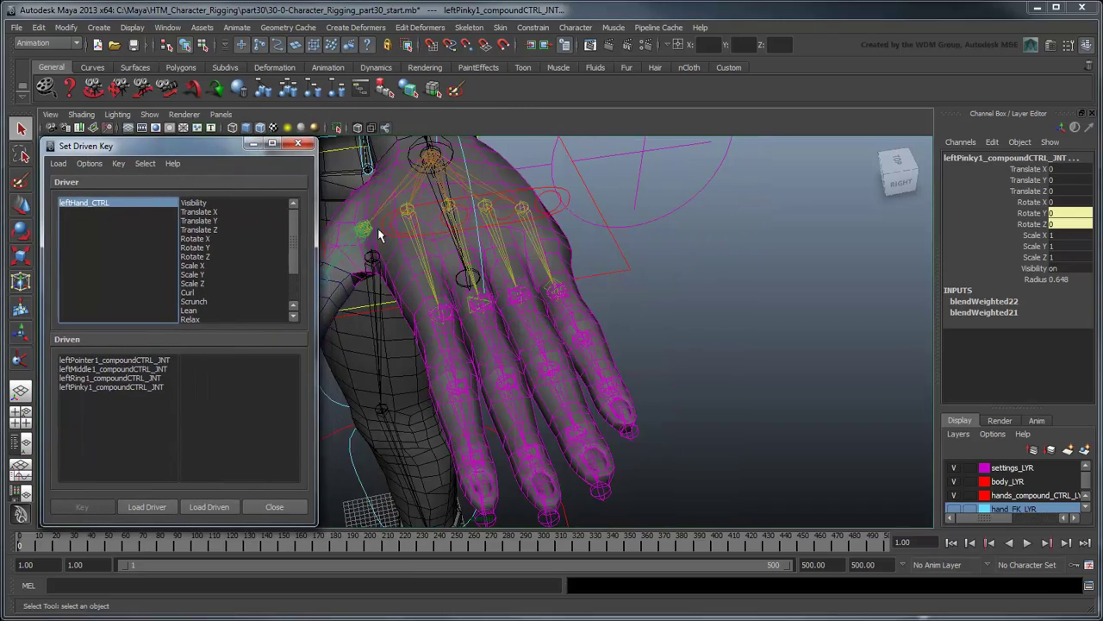
left_click_drag(518, 276, 635, 309, "alt")
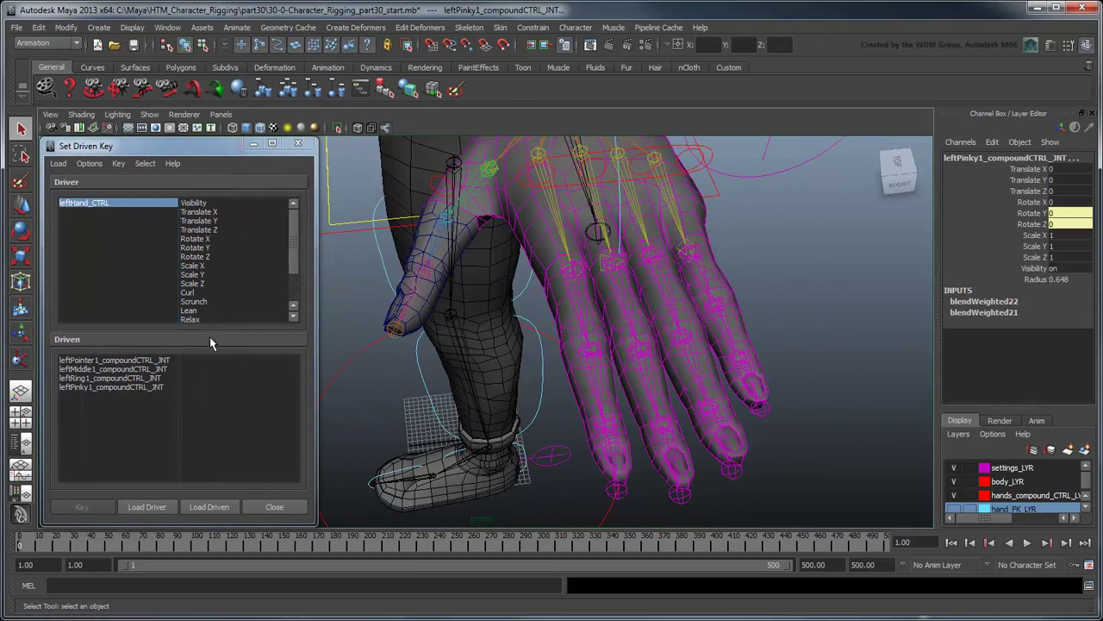
scroll(207, 318, "down", 1)
left_click(193, 301)
Rotate the pinky joint inward and key the four joints' Rotate Y in the closed pose
left_click(130, 378)
key("e")
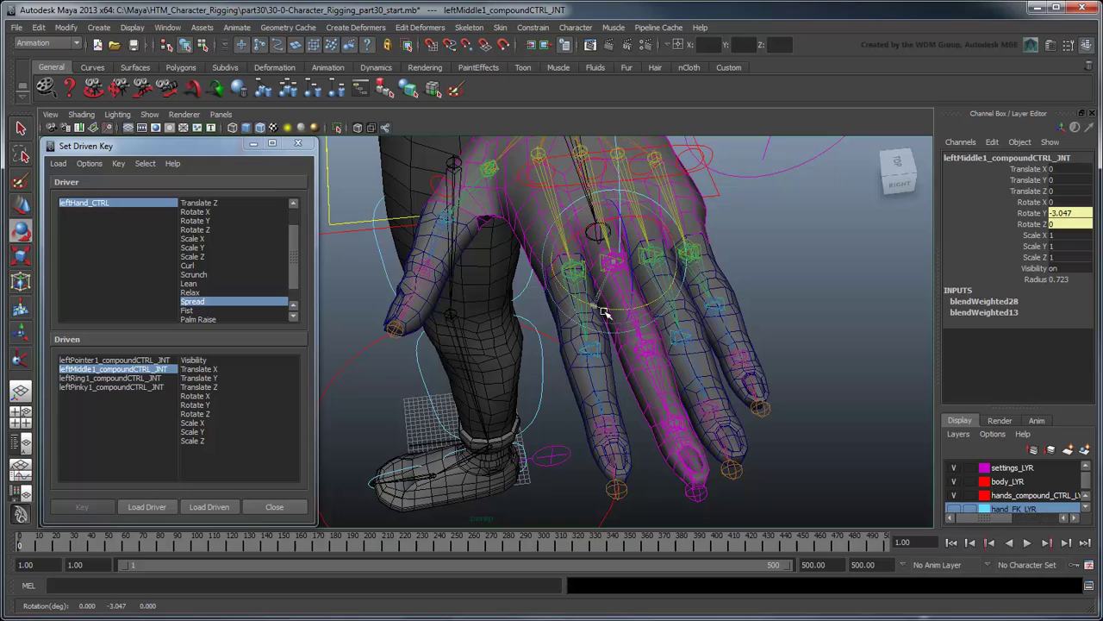
left_click(112, 387)
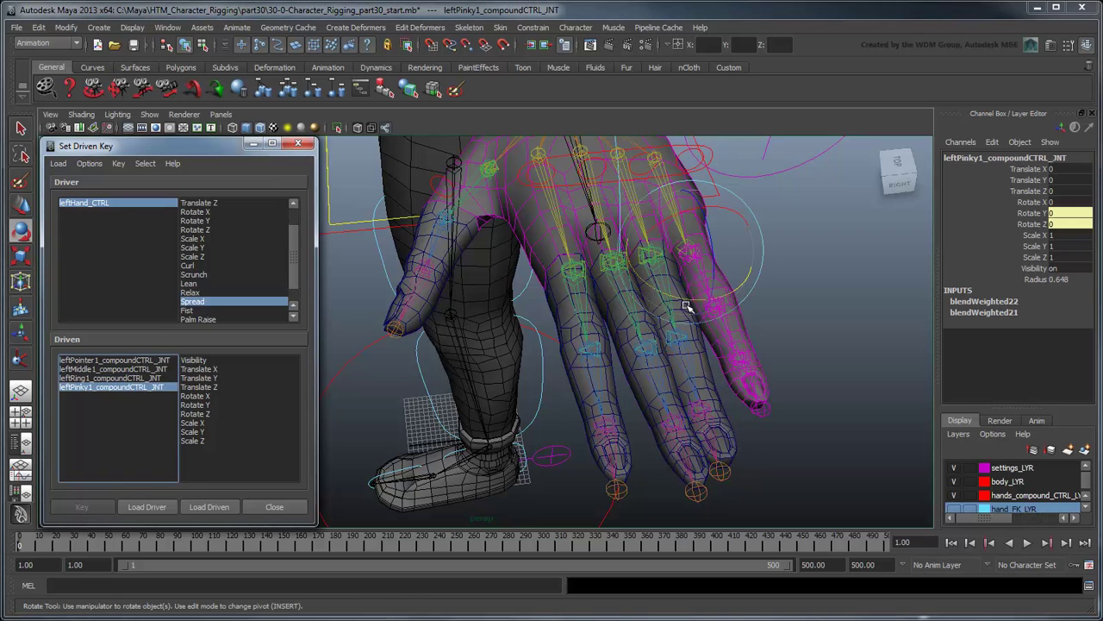
left_click_drag(696, 303, 678, 306)
left_click(113, 359)
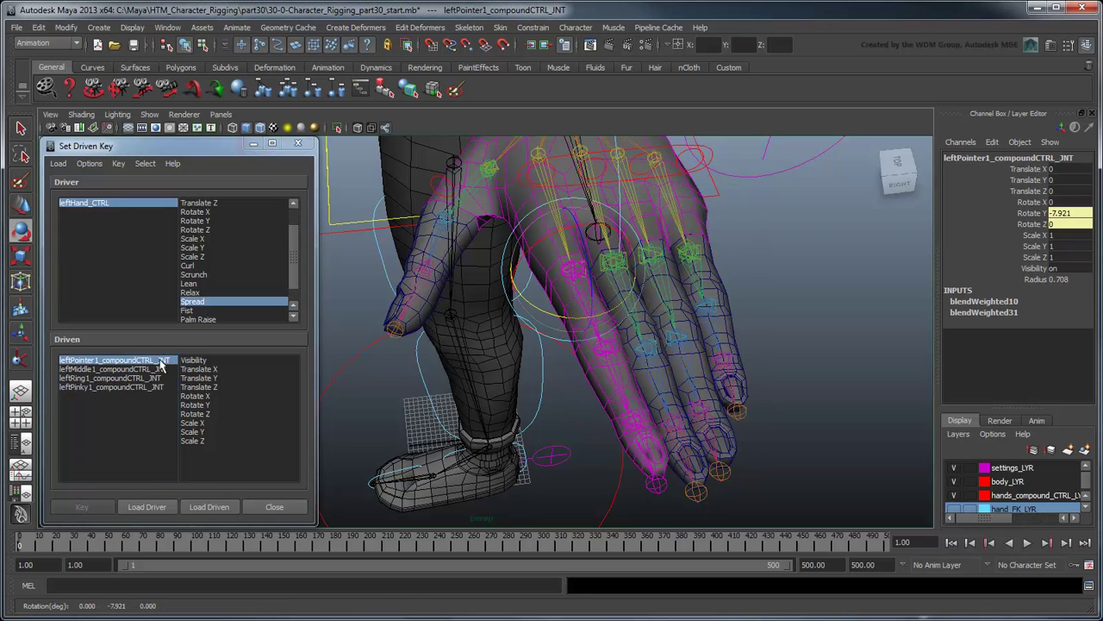
left_click(111, 387, "shift")
left_click(196, 404)
left_click(82, 507)
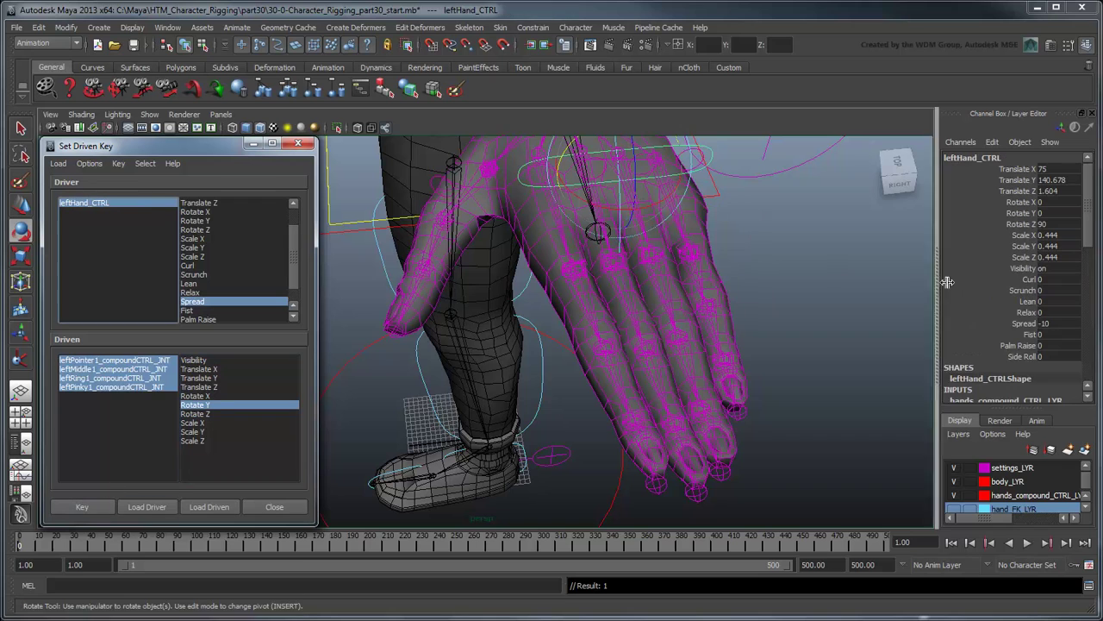
Set Spread to 10, rotate the middle and pinky joints outward, and key the spread pose
left_click(84, 202)
middle_click_drag(819, 364, 1026, 345)
left_click(148, 369)
key("e")
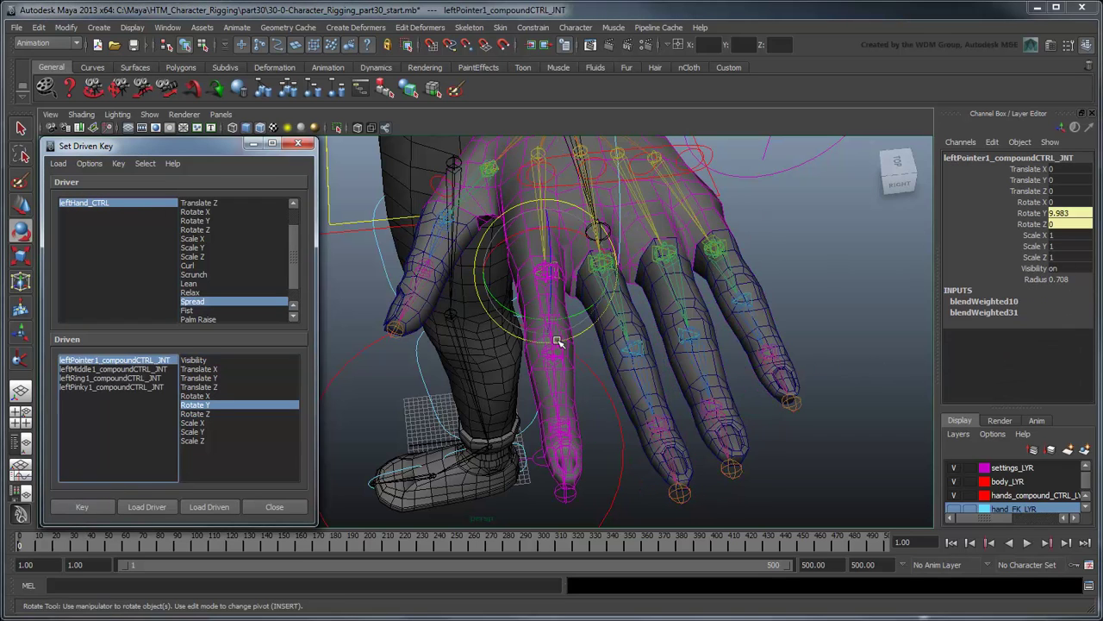
left_click_drag(619, 325, 644, 316)
left_click(110, 378)
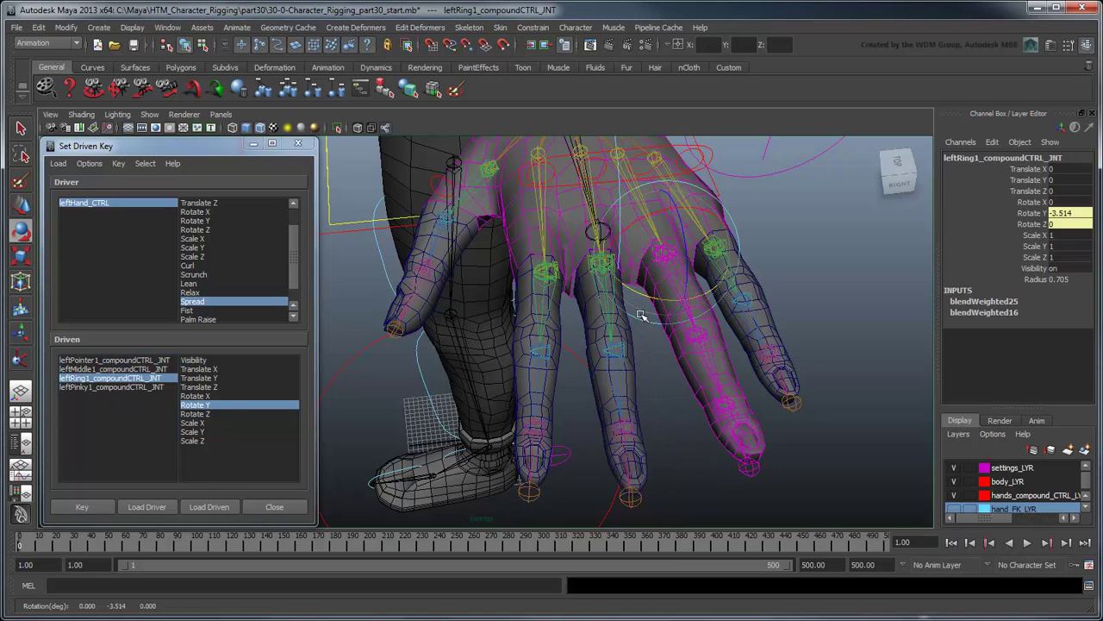
left_click(129, 388)
left_click_drag(702, 298, 715, 274)
left_click_drag(112, 360, 112, 387)
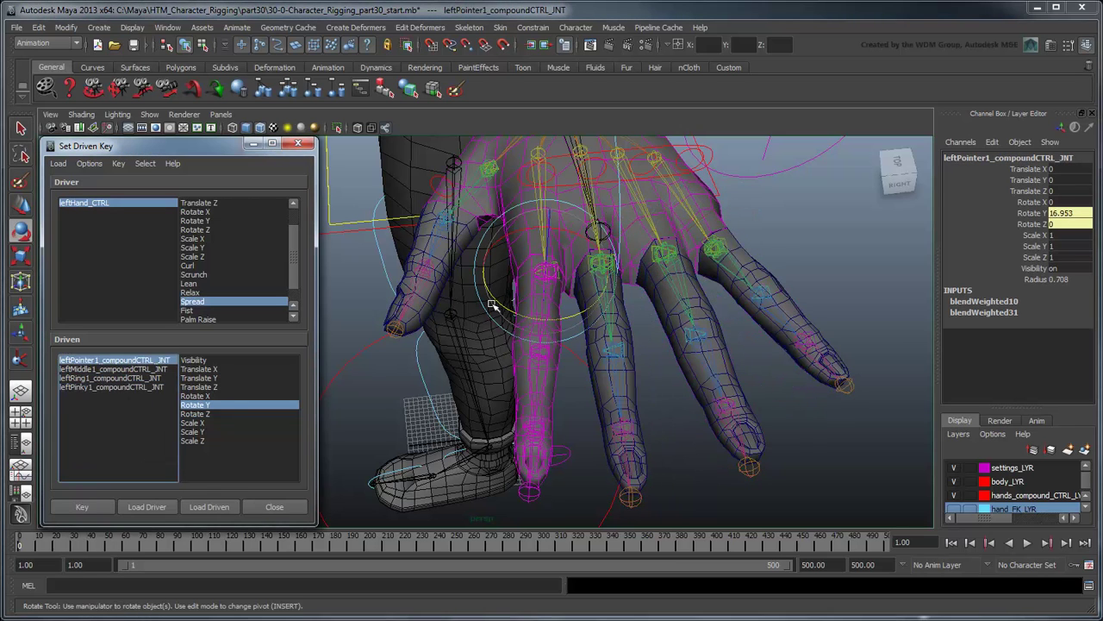
left_click(85, 507)
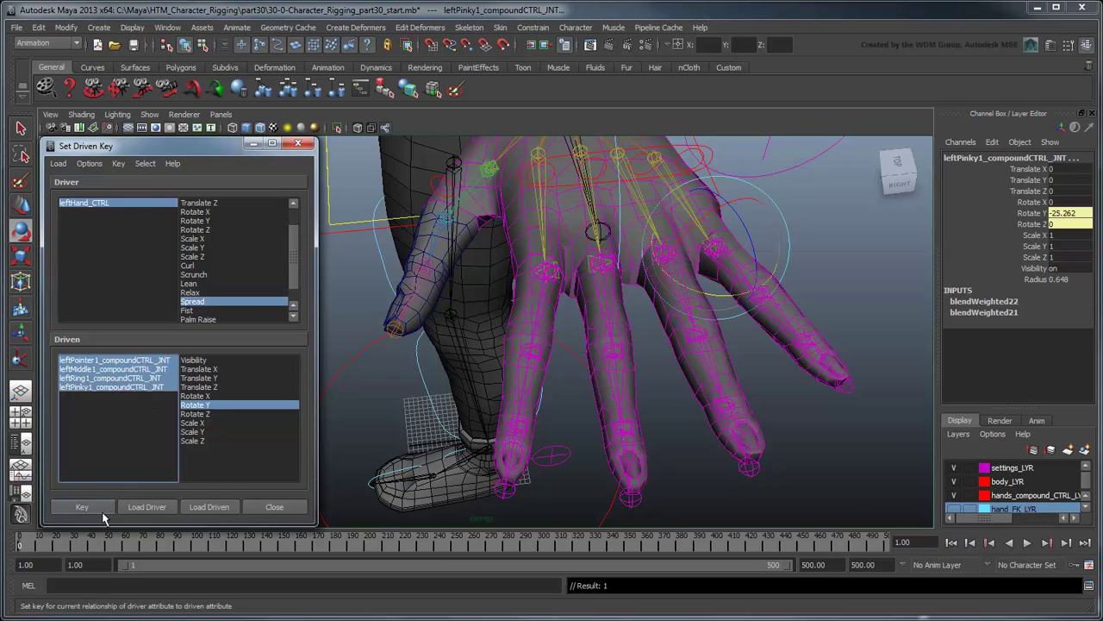
Test that Spread closes and fans the fingers, then reset Spread to 0
left_click(131, 207)
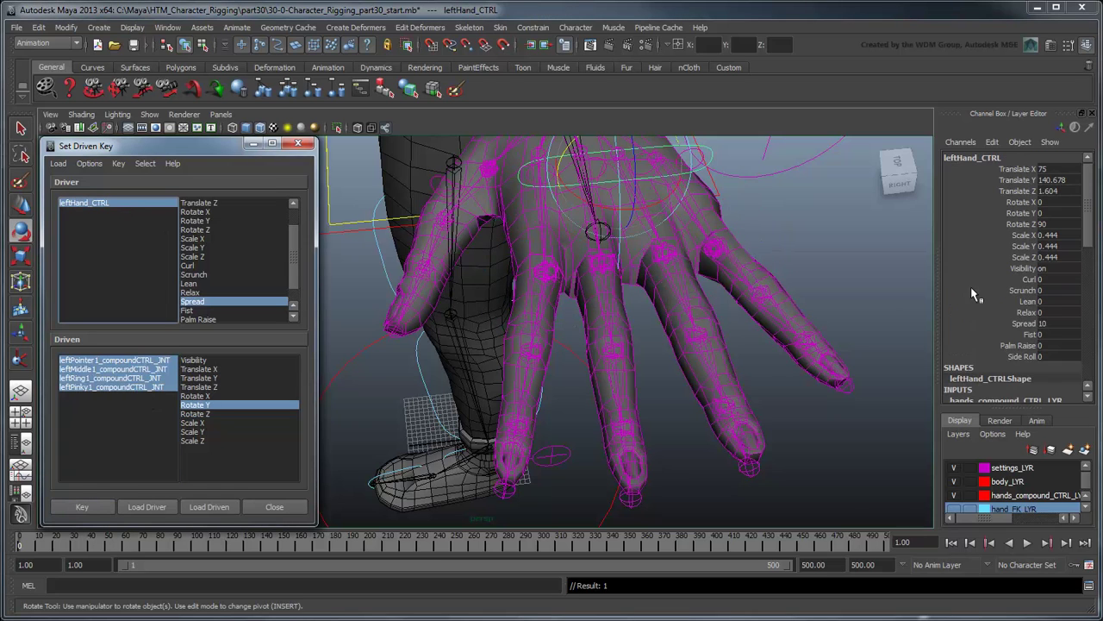
left_click(1030, 323)
middle_click_drag(863, 438, 895, 476)
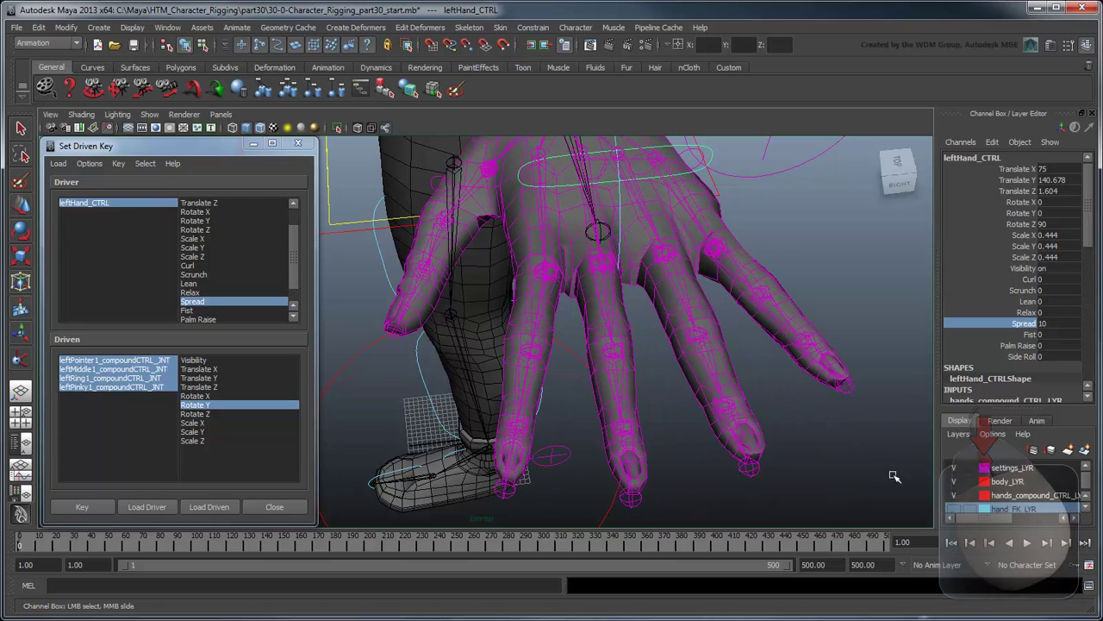
left_click(1047, 326)
type("0")
key("Return")
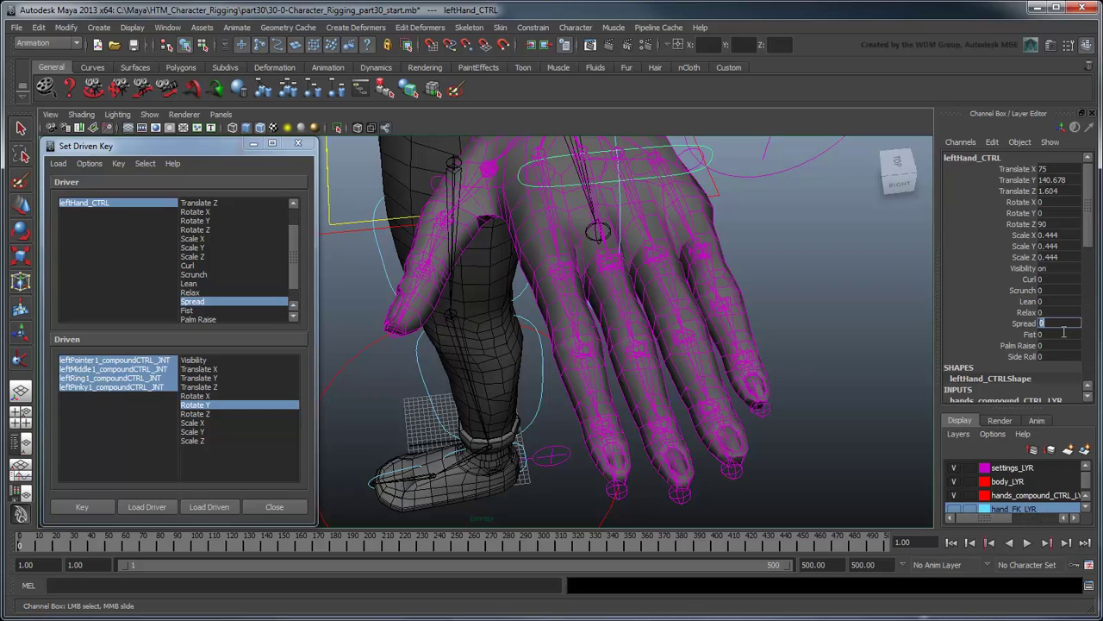
Close the Set Driven Key window and deselect the hand control
left_click(298, 144)
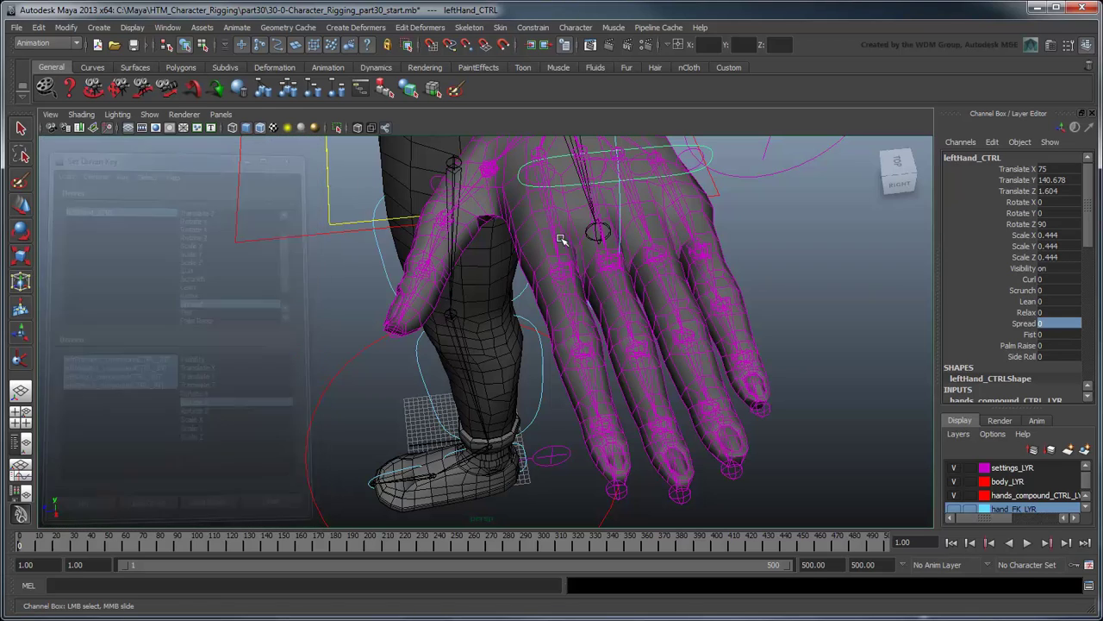
left_click_drag(655, 345, 635, 382, "alt")
key("e")
left_click(660, 434)
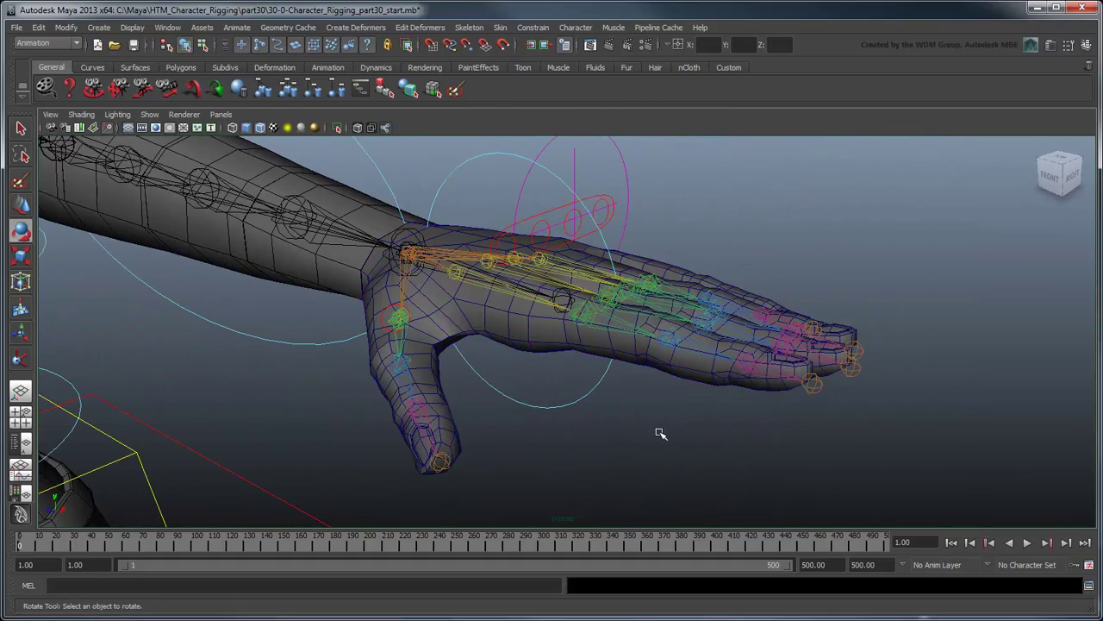